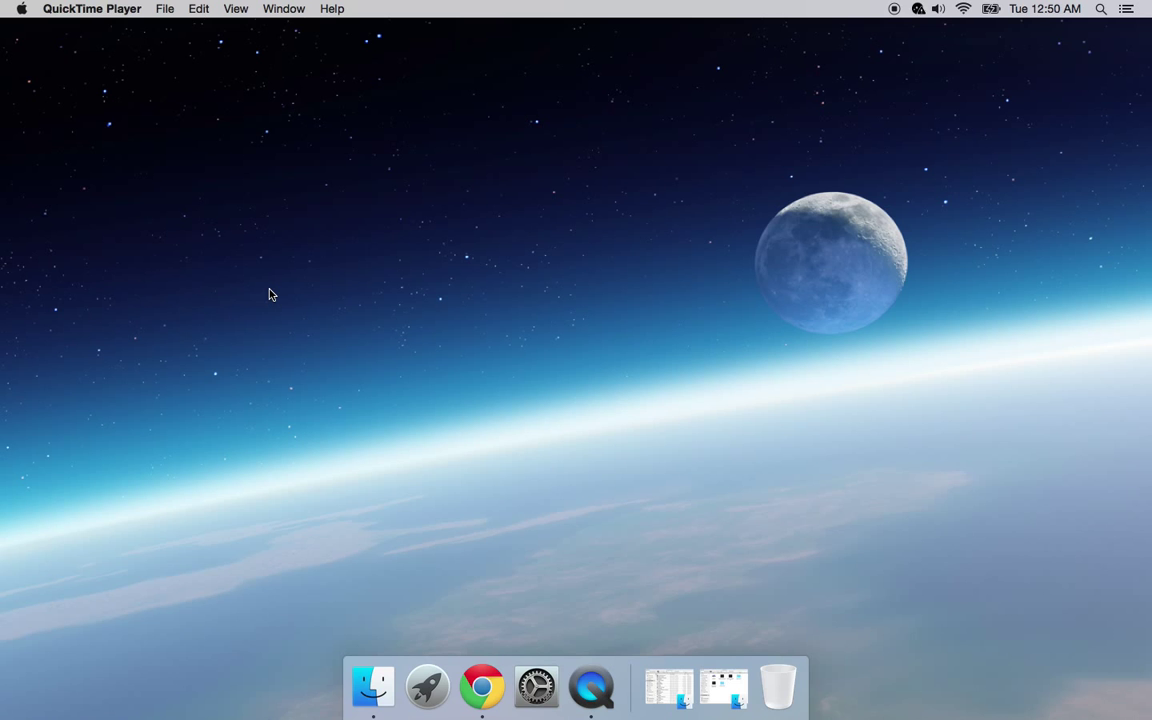
# Step: Copy the MarcEdit app from the KINGSTON drive into the Applications folder and put the drive's window away
pyautogui.click(676, 697)
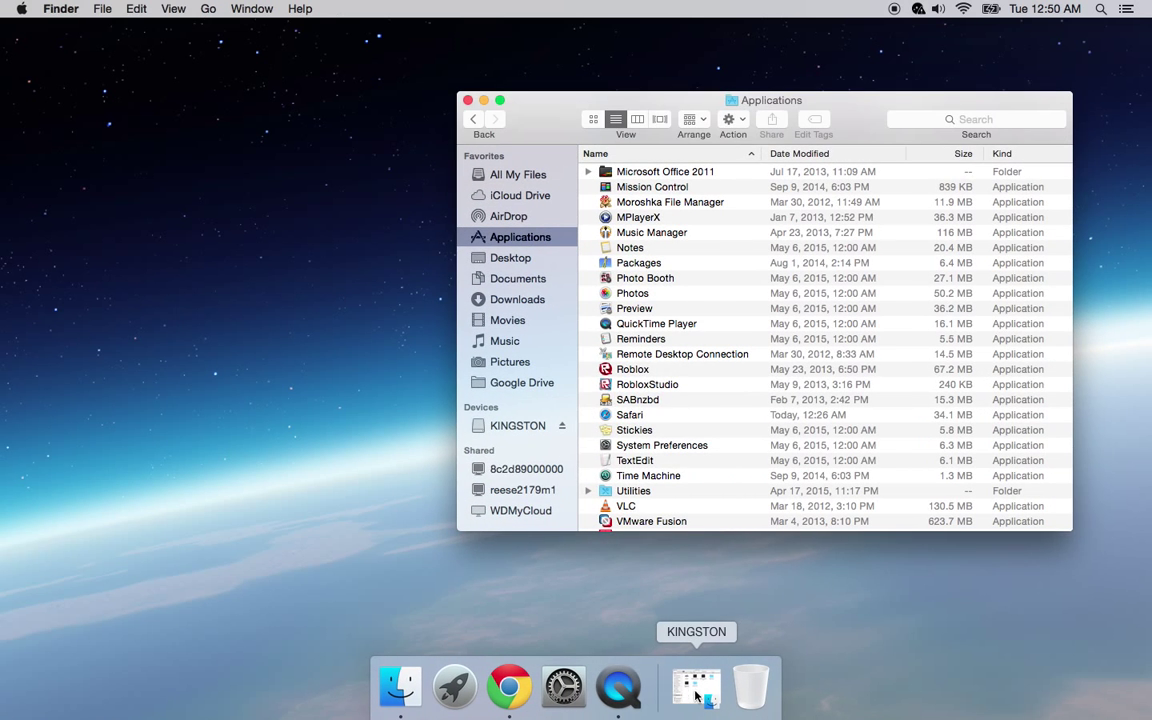
pyautogui.click(703, 697)
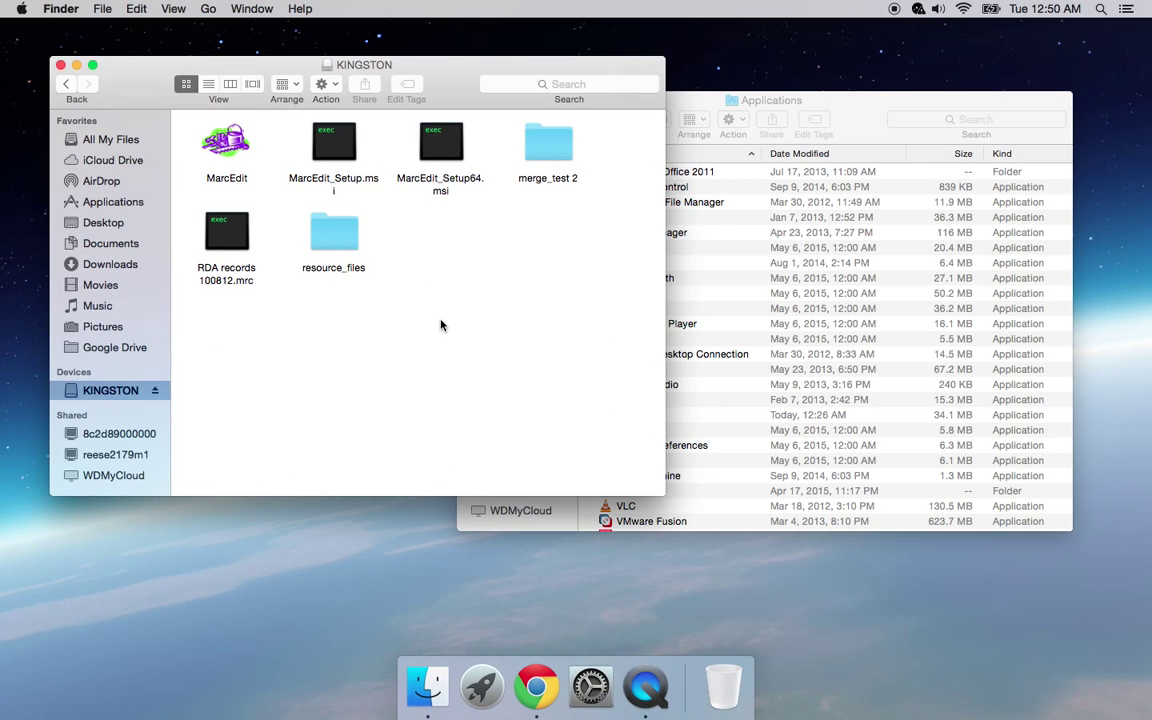
pyautogui.moveTo(389, 64); pyautogui.dragTo(326, 55)
pyautogui.click(160, 142)
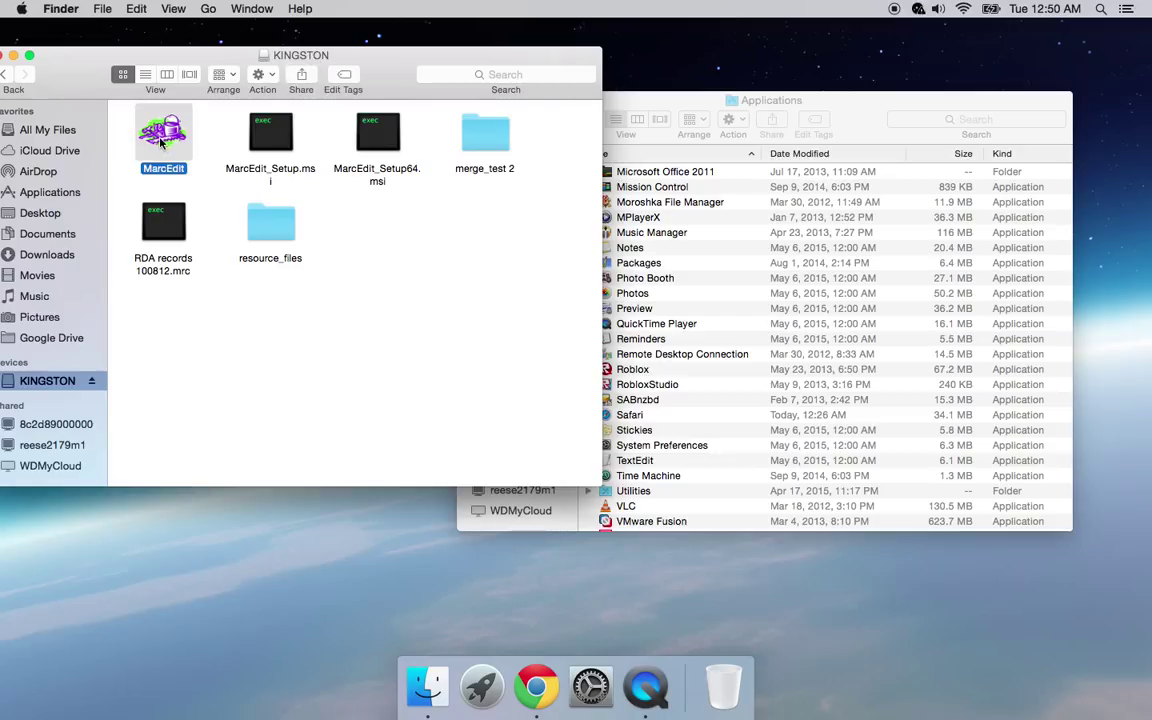
pyautogui.moveTo(160, 142); pyautogui.dragTo(715, 262)
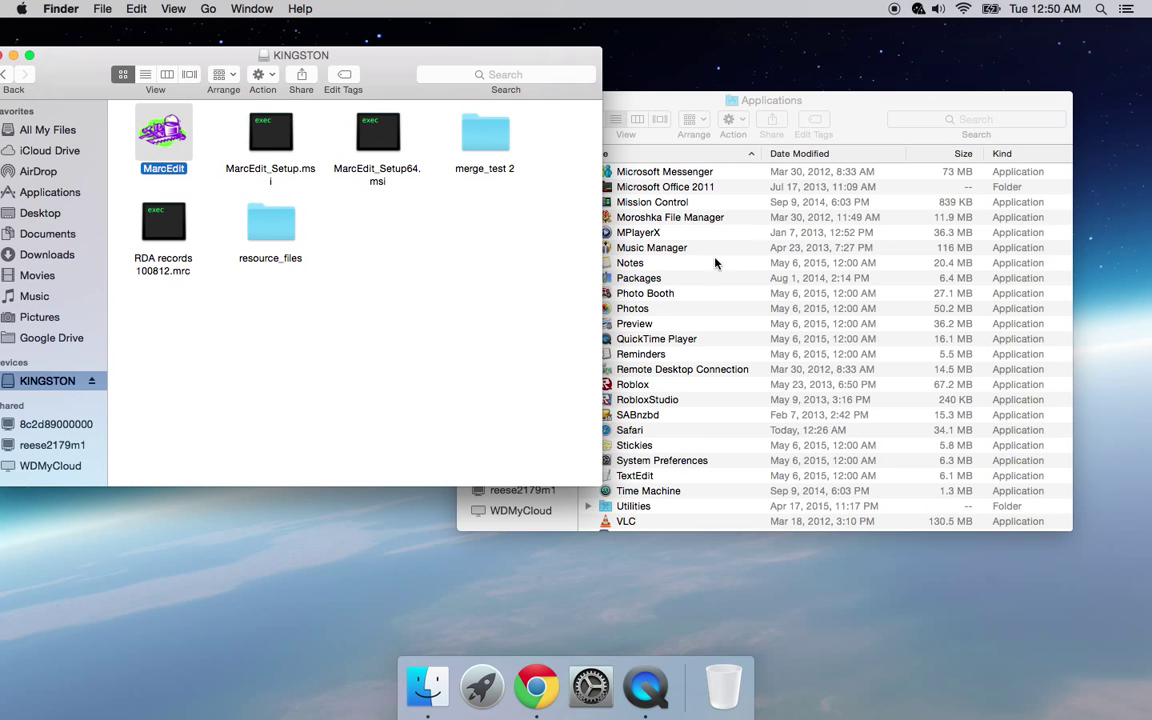
pyautogui.click(12, 55)
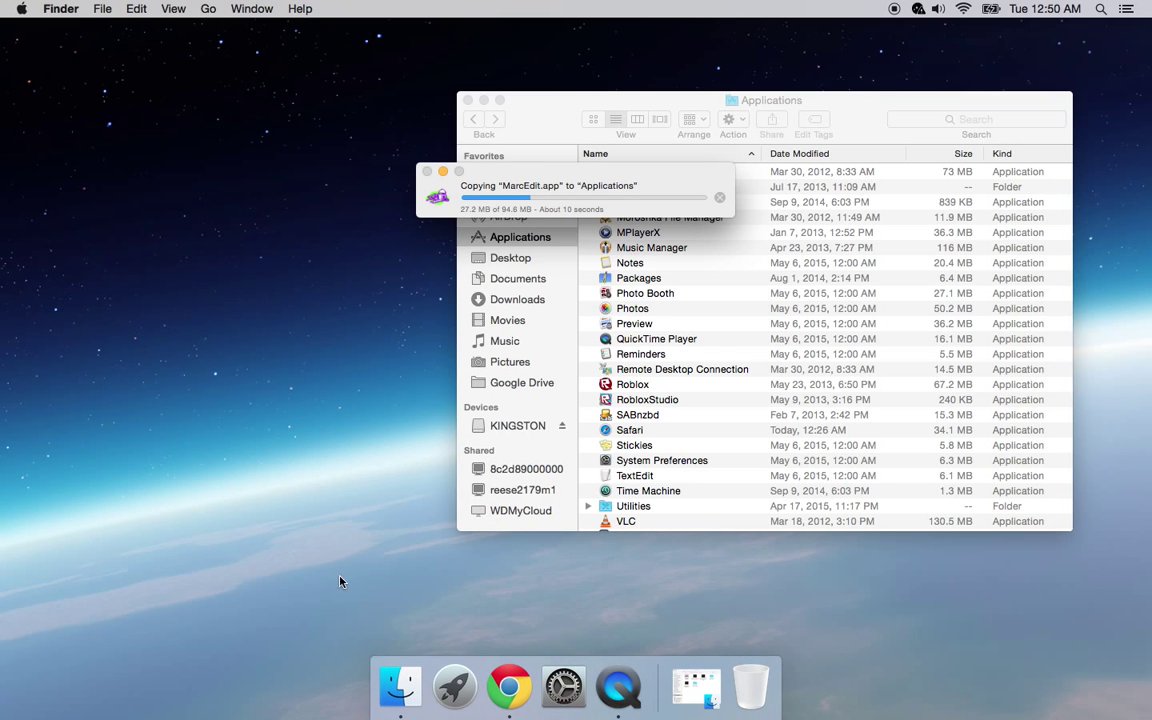
# Step: Check in Terminal whether Mono is installed by running mono --version, and close the Terminal window
pyautogui.click(454, 686)
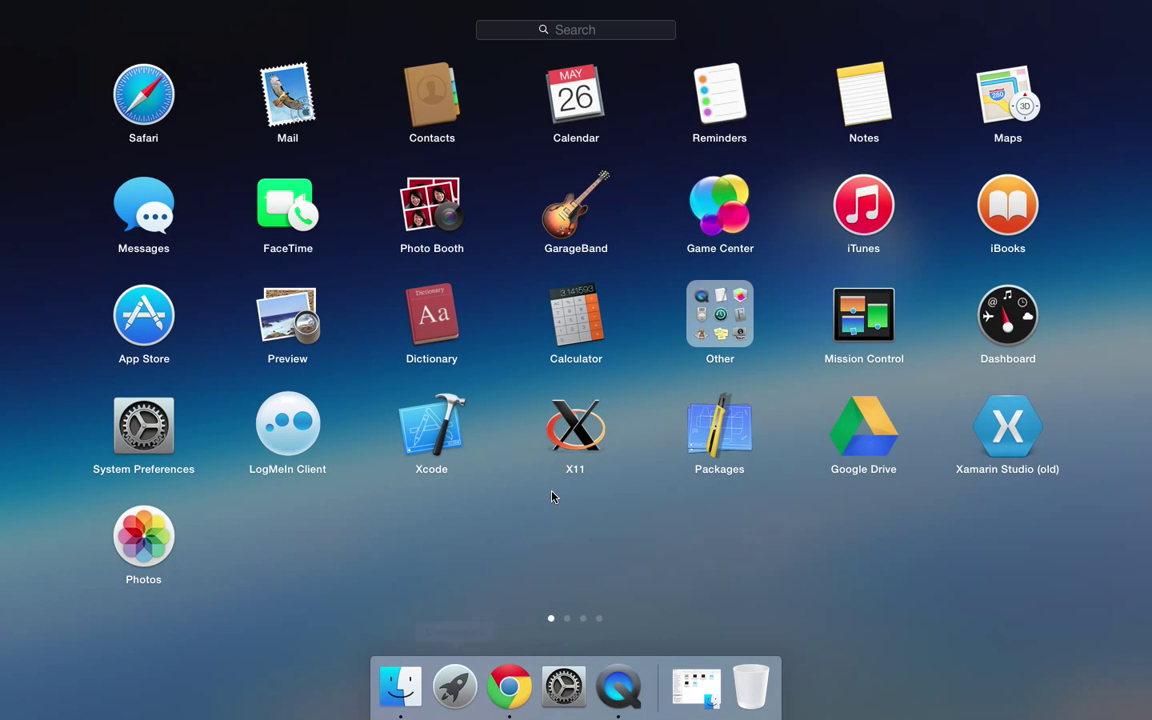
pyautogui.click(571, 622)
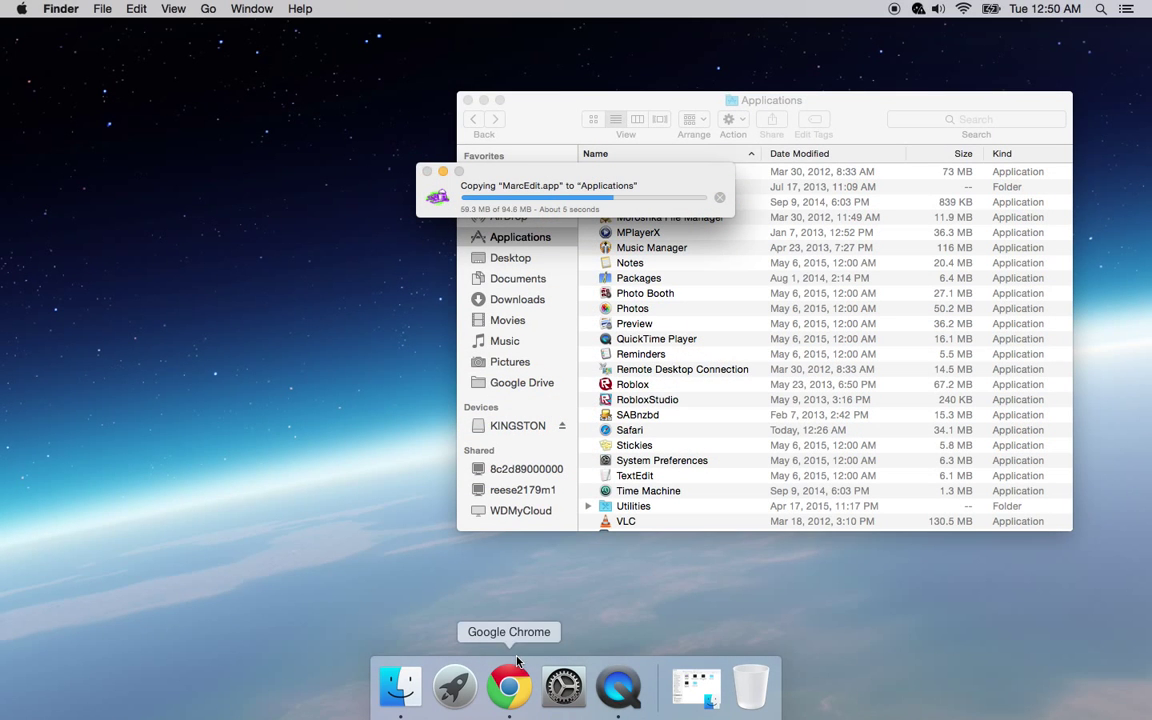
pyautogui.click(446, 702)
pyautogui.write('term')
pyautogui.press('Return')
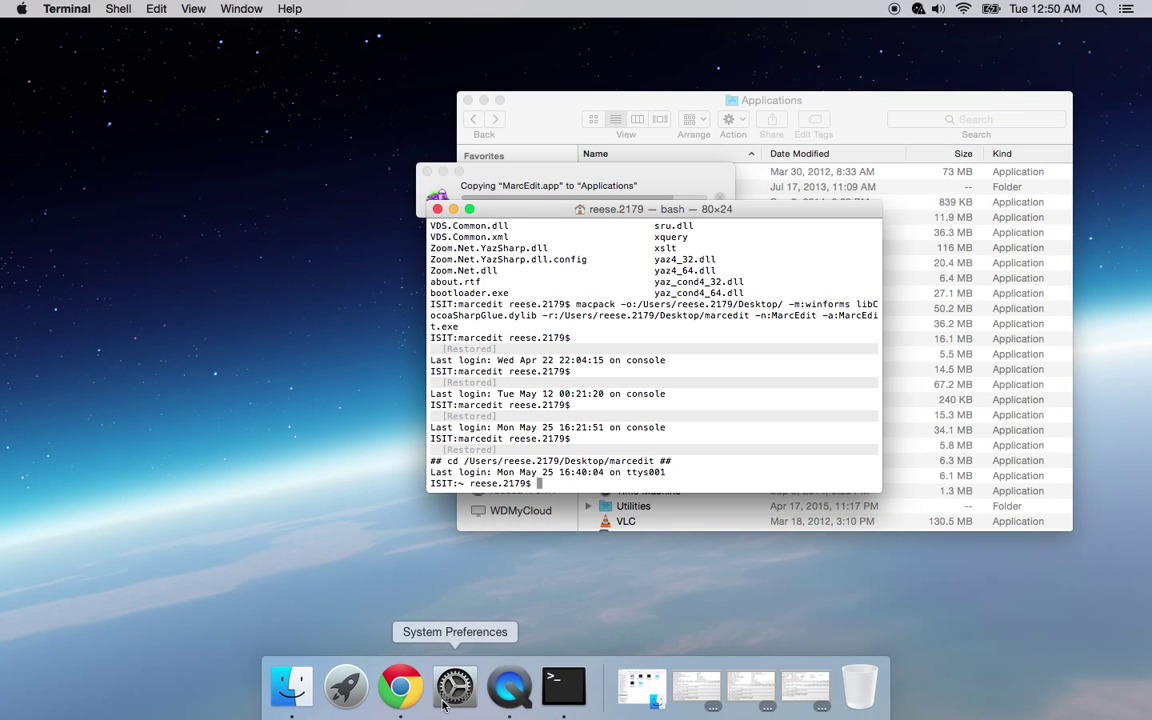
pyautogui.write('mono --')
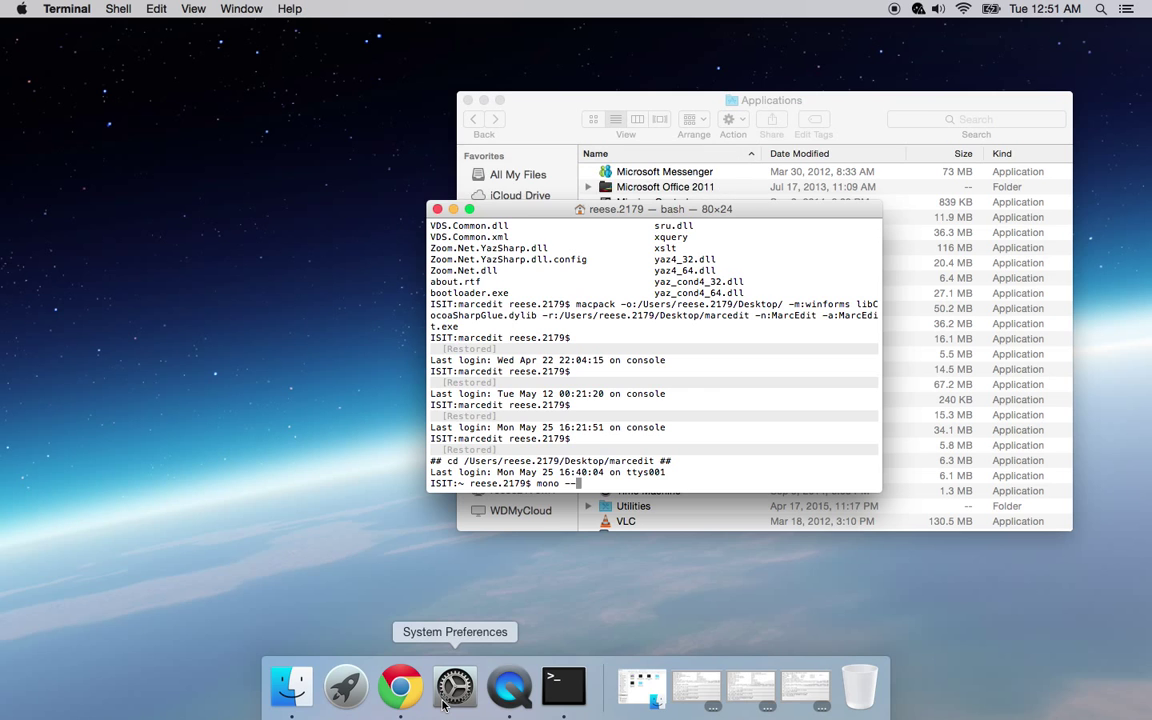
pyautogui.write('version')
pyautogui.press('Return')
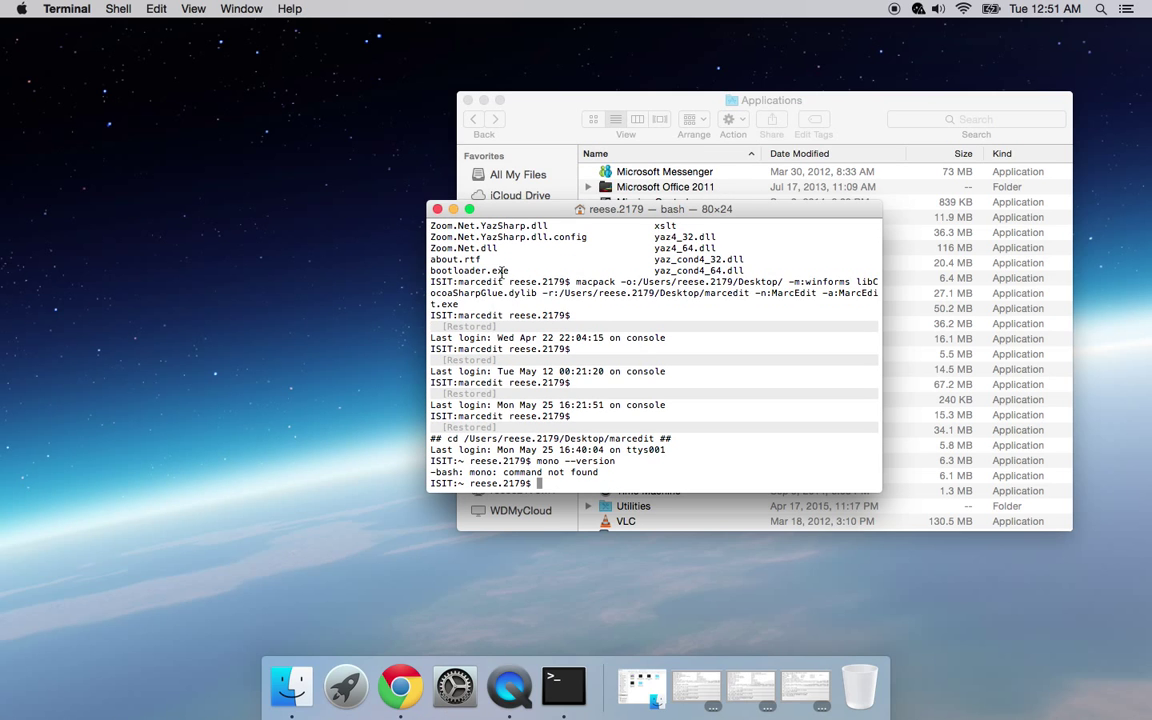
pyautogui.click(437, 209)
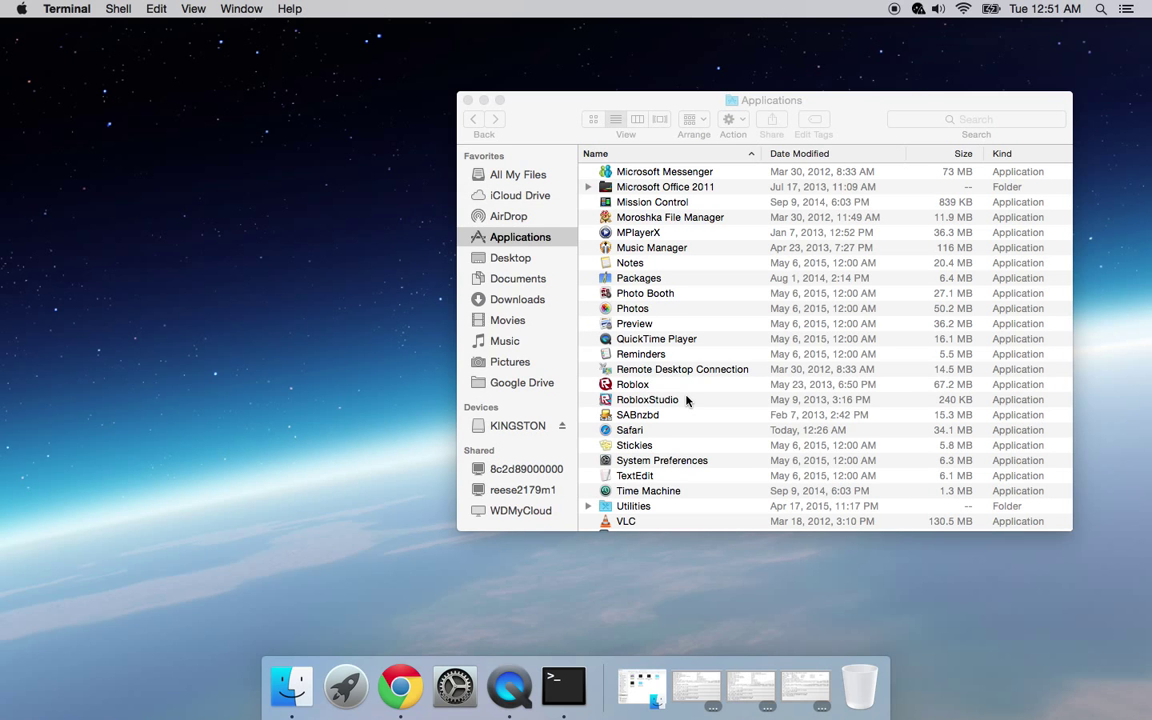
# Step: Find MarcEdit in the Applications folder, launch it, and minimize the Finder window
pyautogui.scroll(-3, 686, 400)
pyautogui.scroll(10, 686, 400)
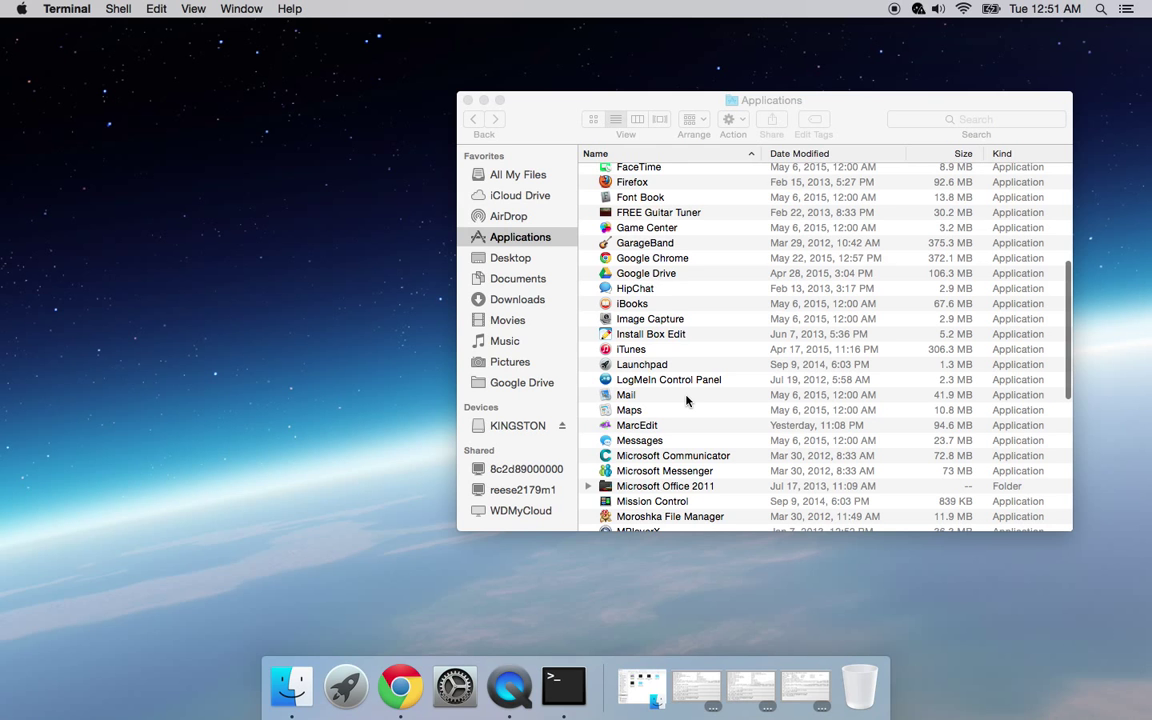
pyautogui.scroll(3, 686, 400)
pyautogui.scroll(-3, 686, 400)
pyautogui.scroll(-3, 686, 400)
pyautogui.click(634, 370)
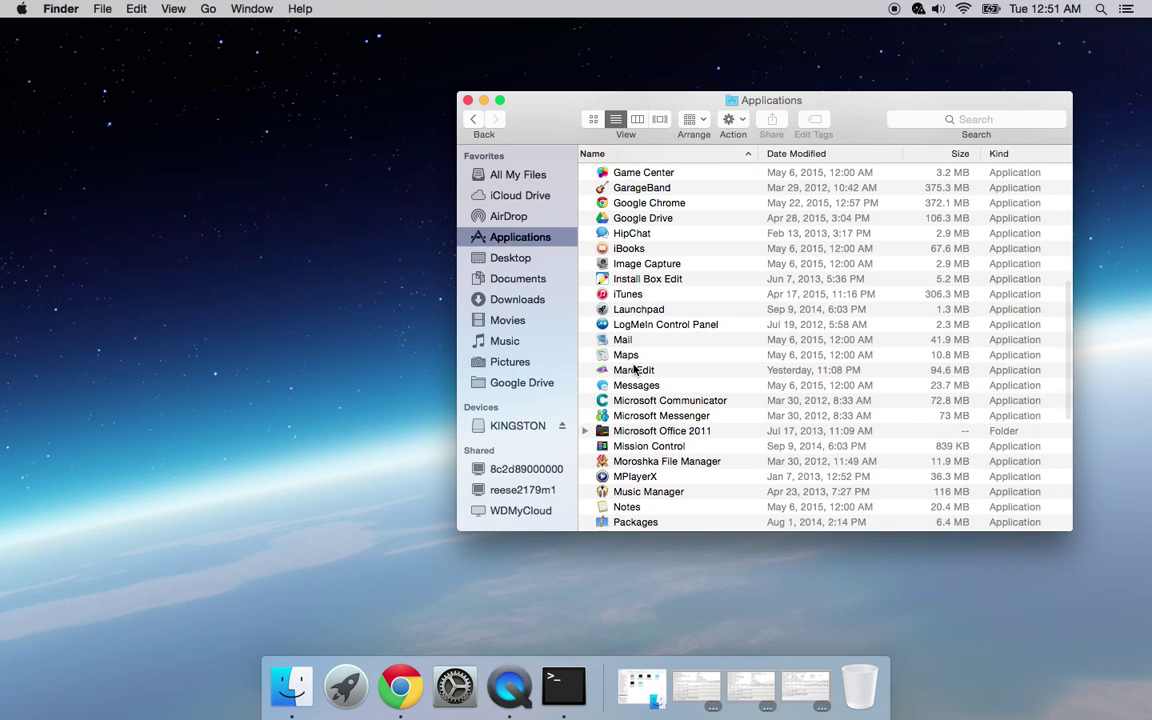
pyautogui.click(622, 374)
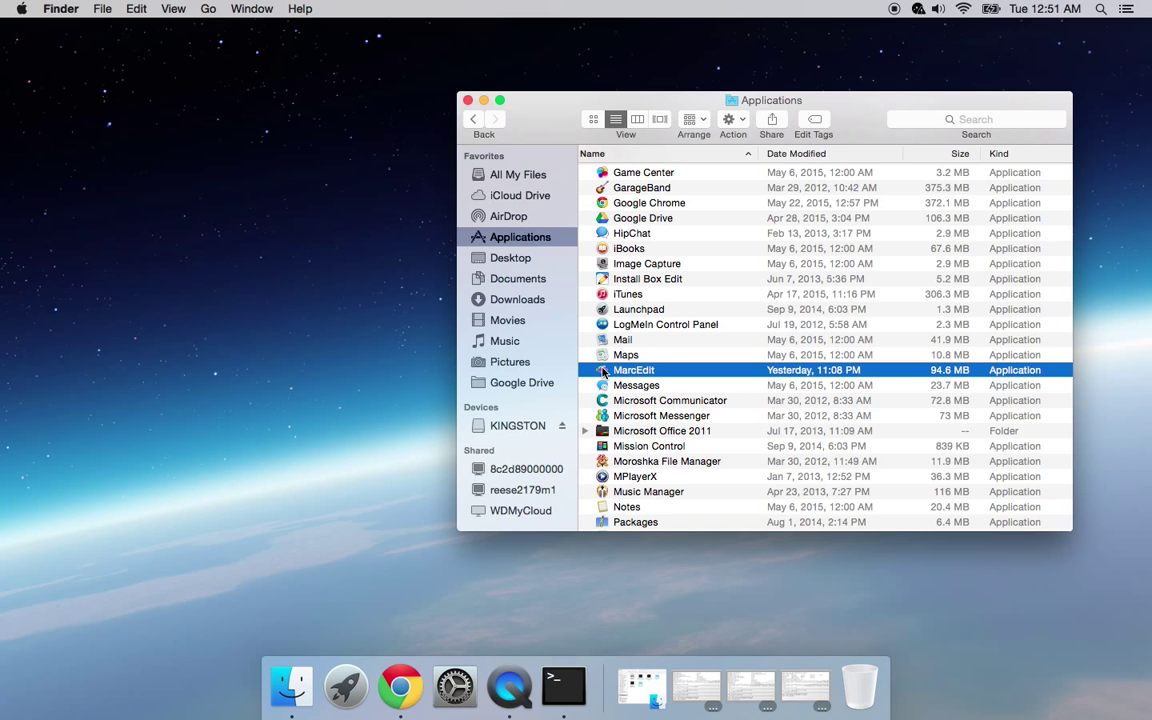
pyautogui.doubleClick(603, 372)
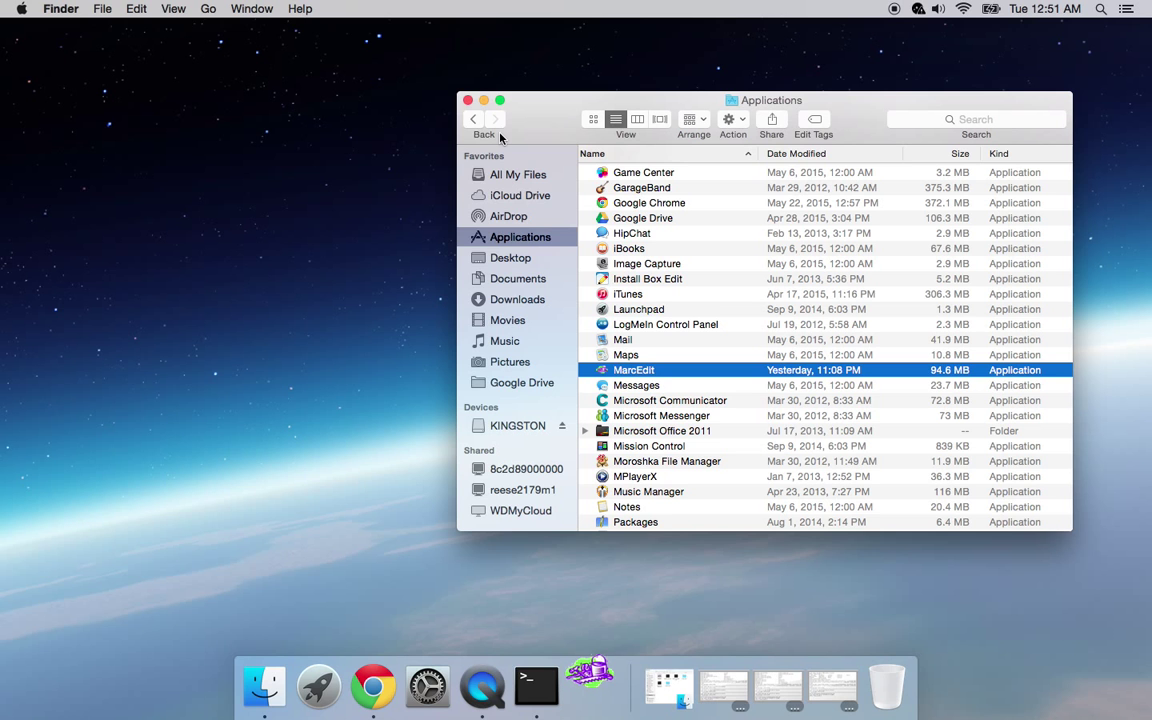
pyautogui.click(485, 100)
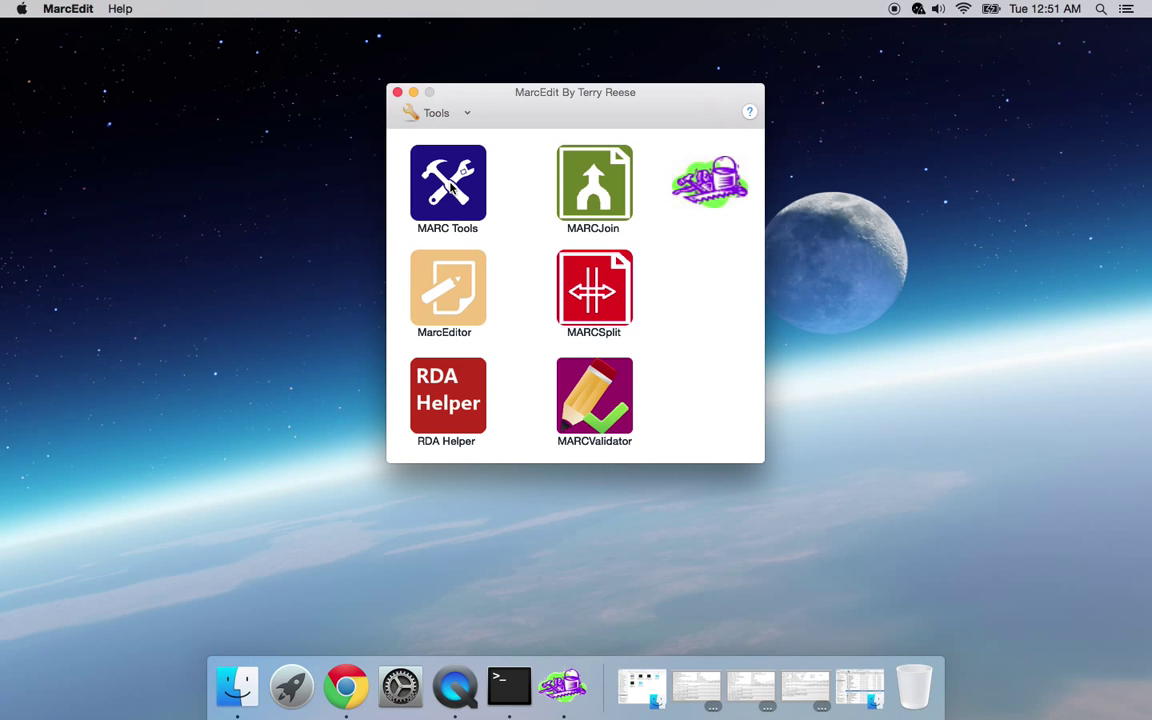
# Step: Review MarcEdit's list of tools and try to open MarcEditor and RDA Helper, dismissing any messages
pyautogui.click(467, 114)
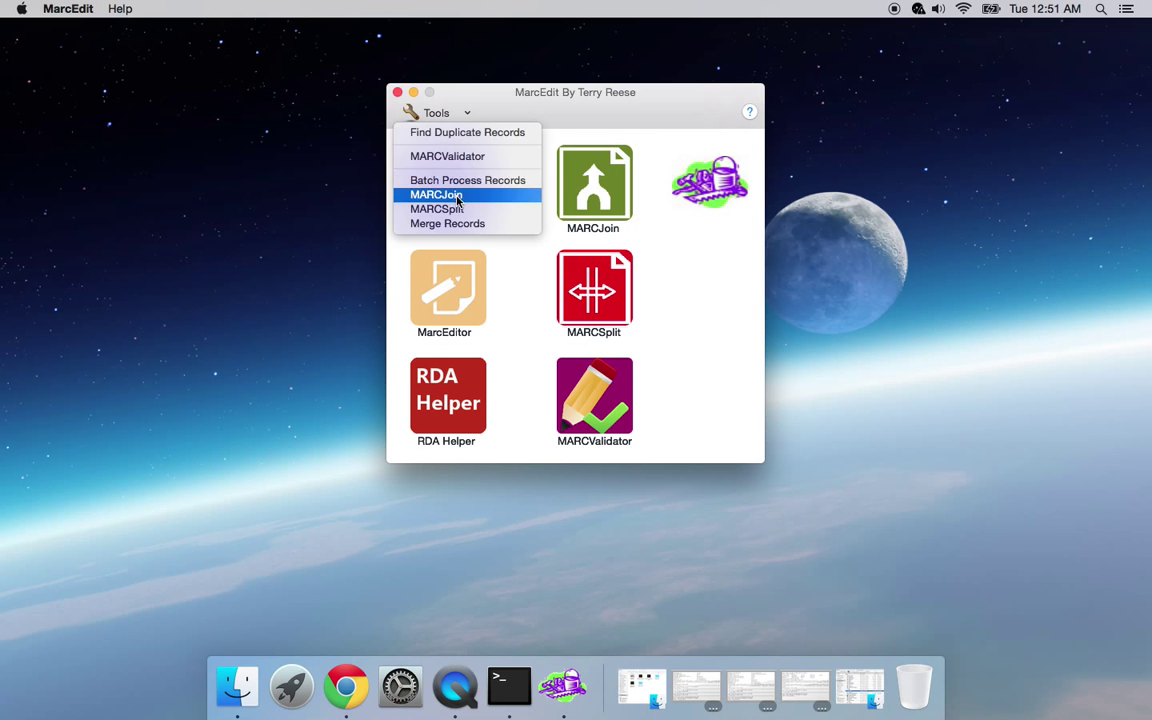
pyautogui.click(695, 268)
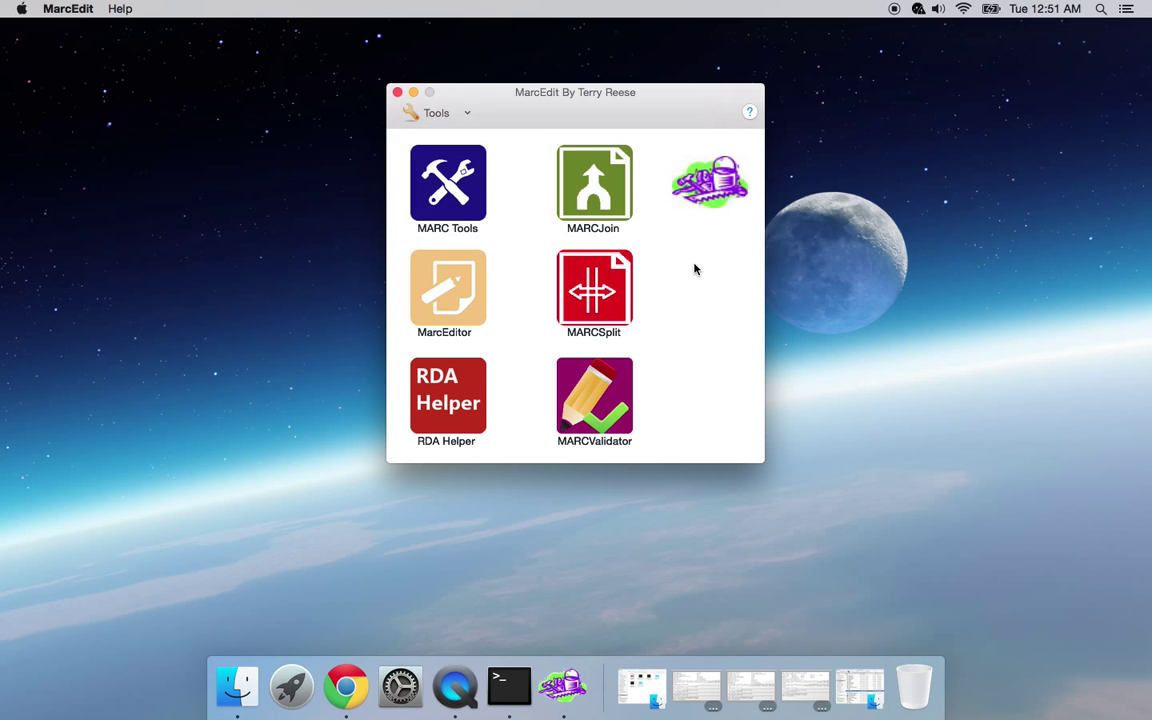
pyautogui.click(447, 292)
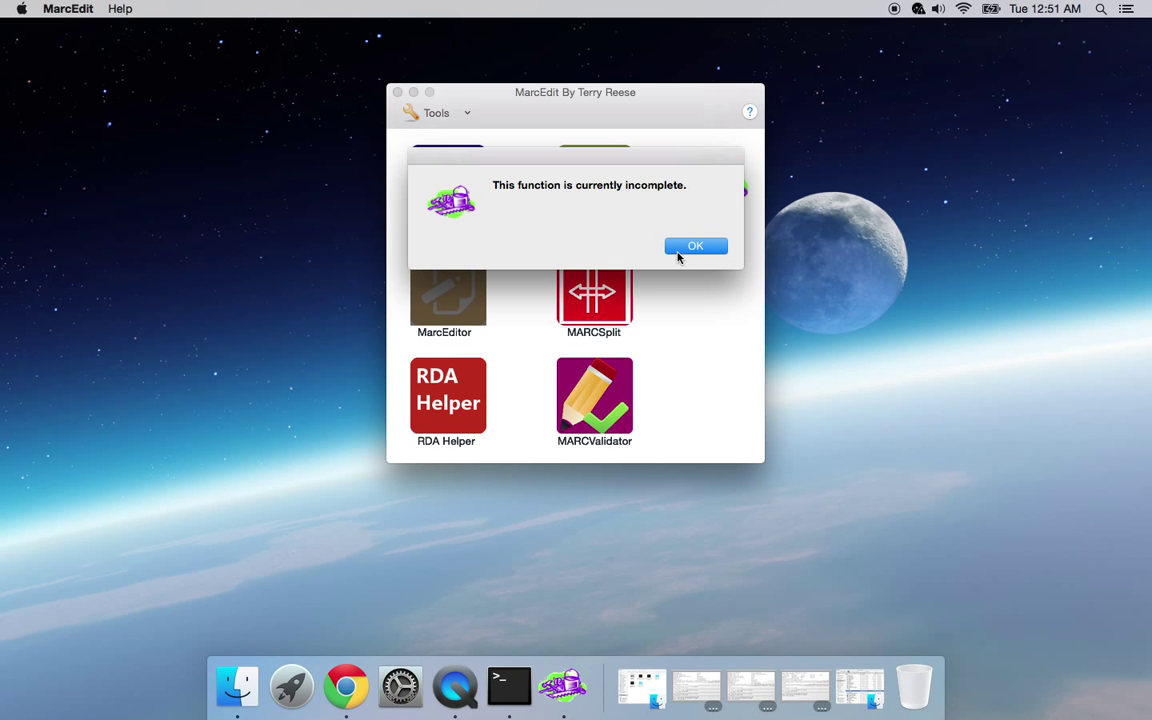
pyautogui.click(677, 256)
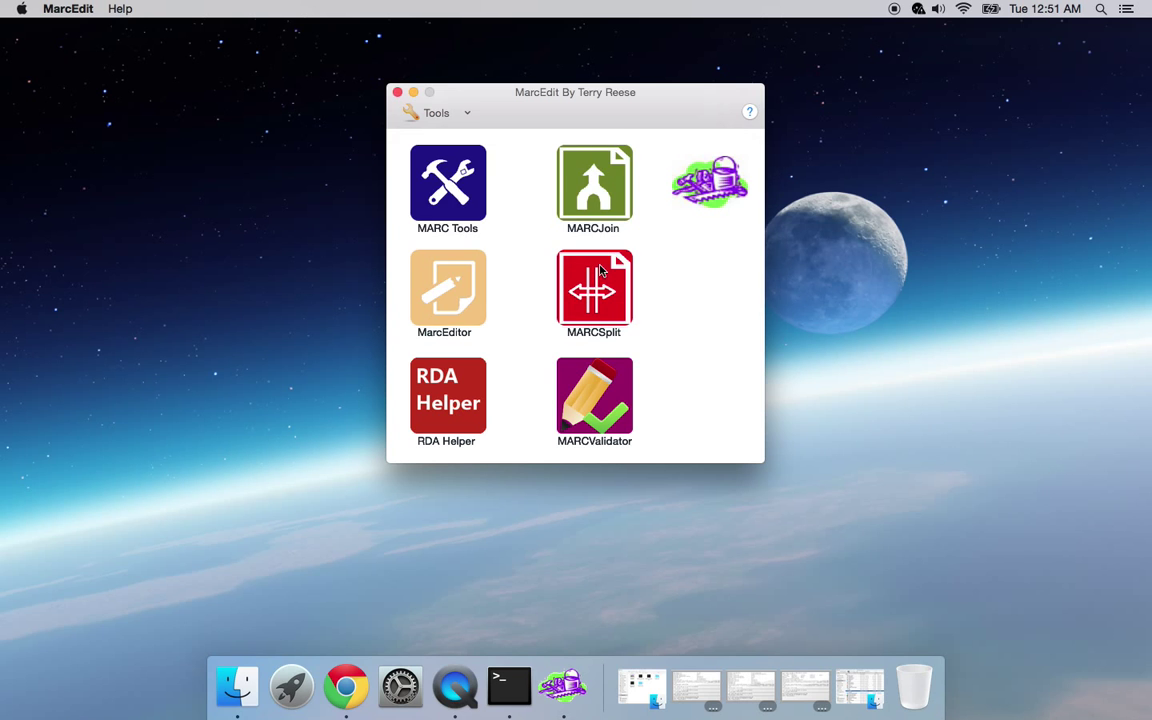
pyautogui.click(452, 397)
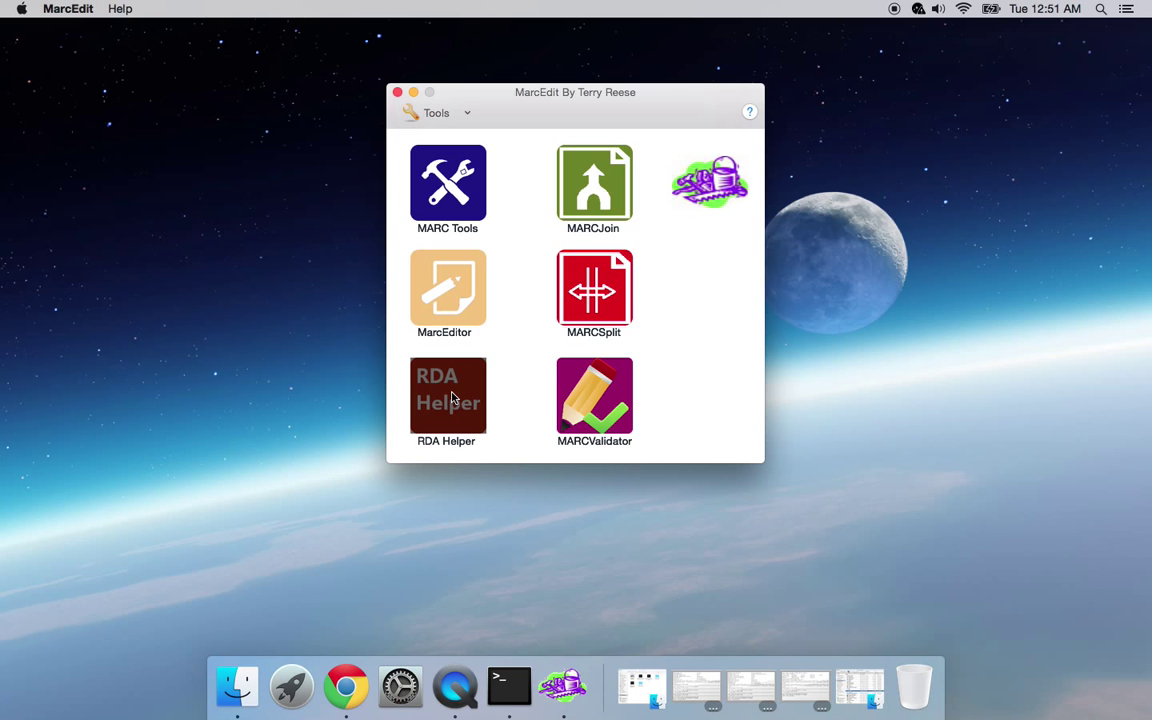
pyautogui.click(694, 249)
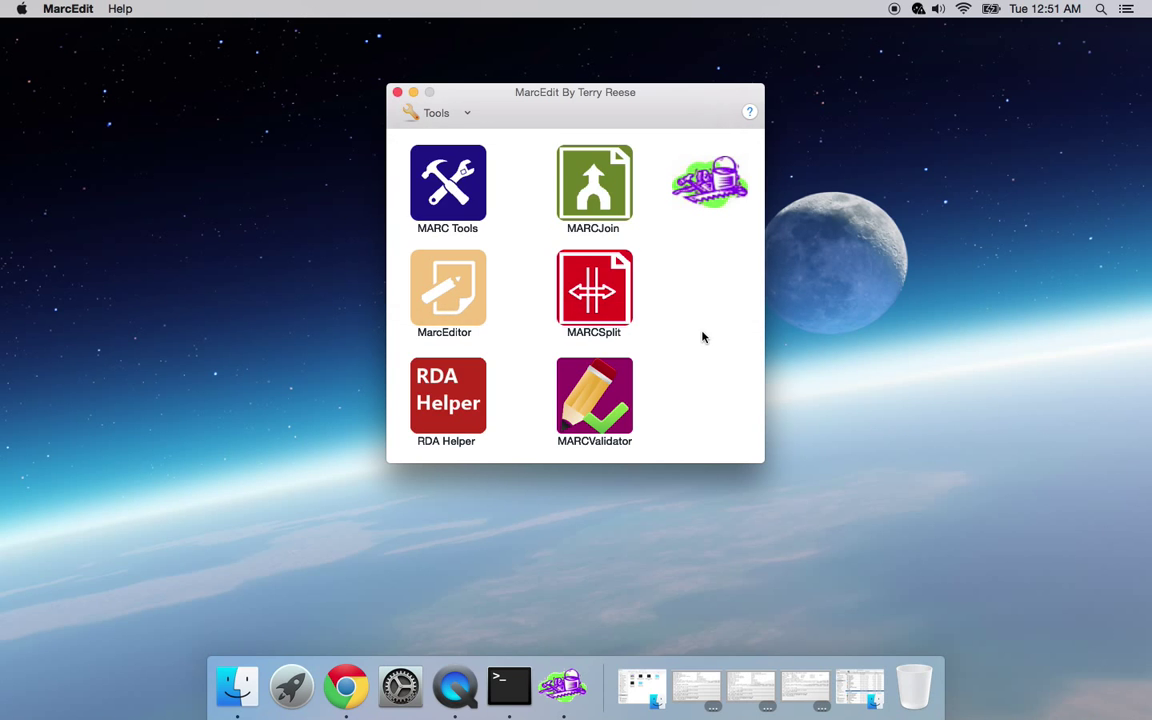
# Step: Examine the MARCJoin, MARCSplit, Character Conversions and Batch Process Records options in MARC Utilities, and close it
pyautogui.click(614, 203)
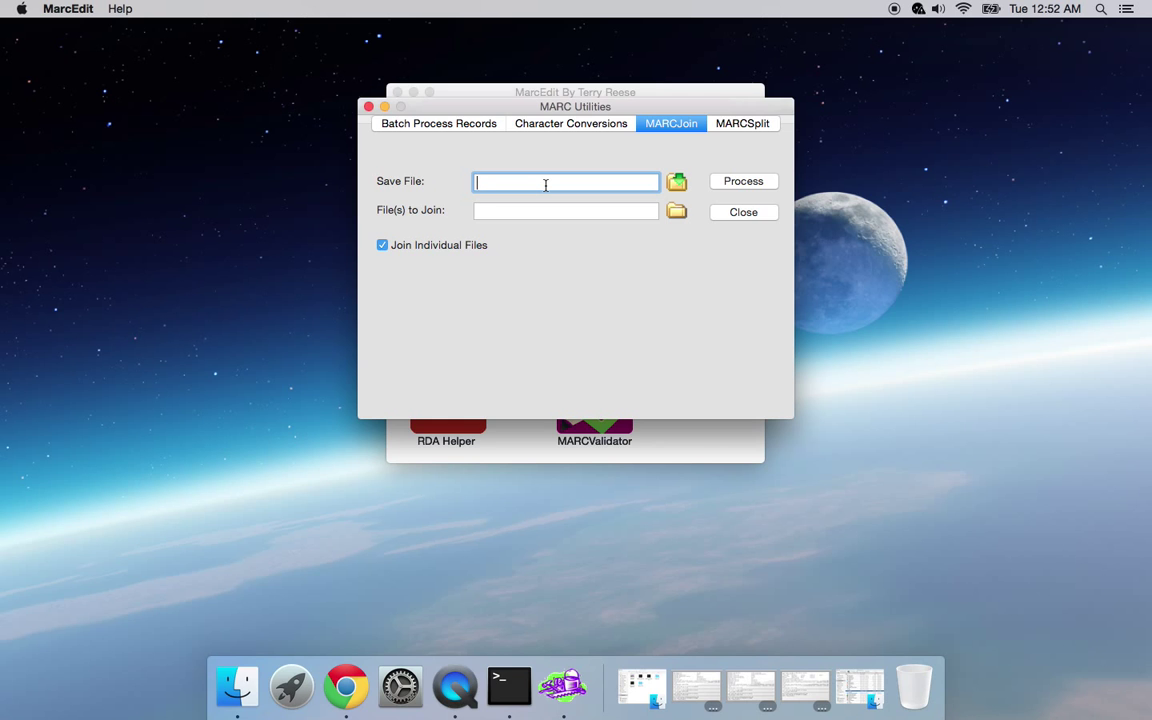
pyautogui.click(745, 123)
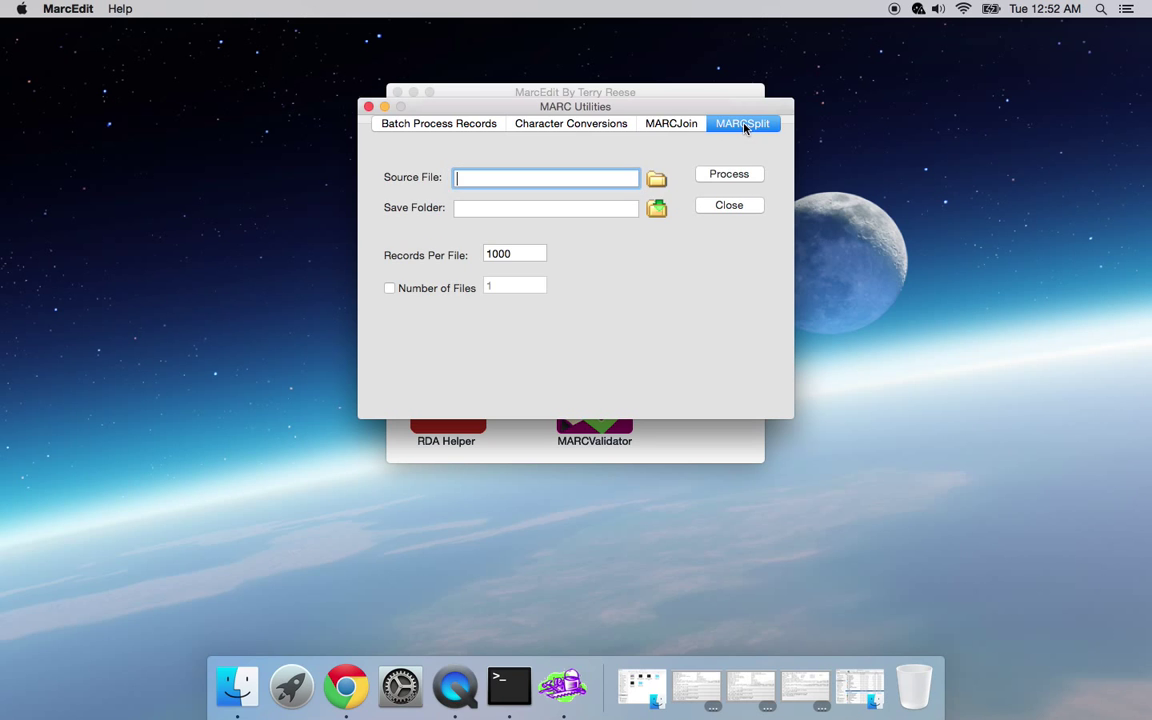
pyautogui.click(585, 123)
pyautogui.click(427, 125)
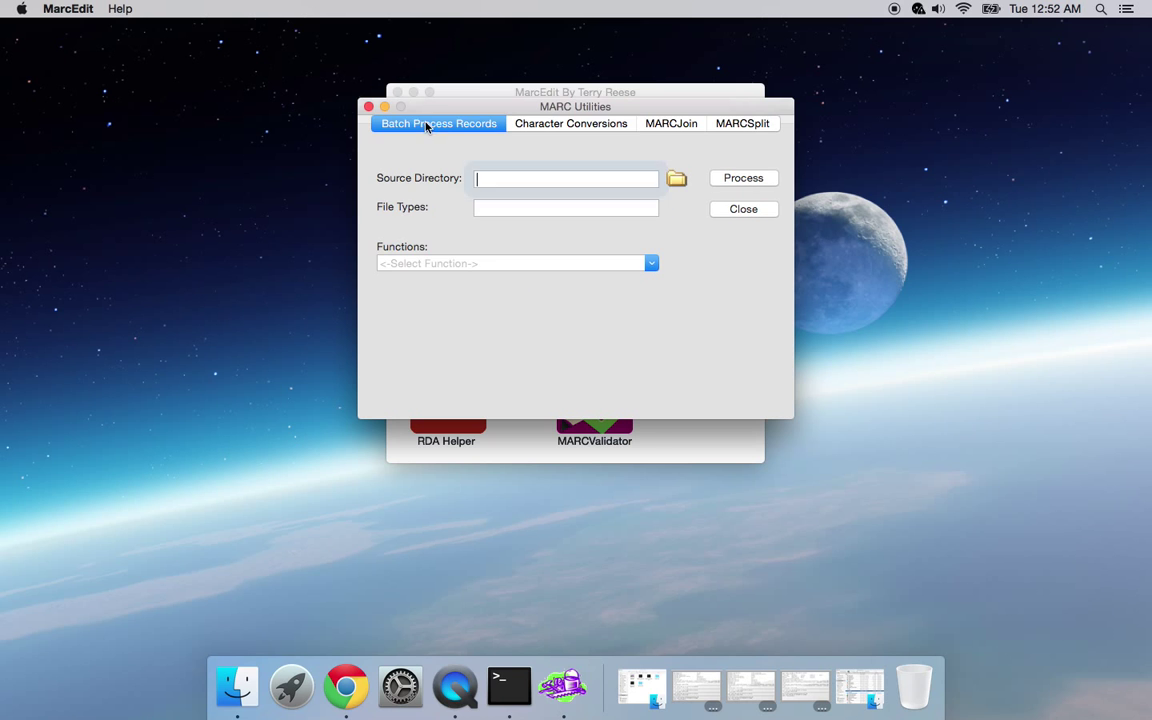
pyautogui.click(752, 210)
# Step: Open the MARCSplit and MARCValidator tools in turn to view their options, closing each one
pyautogui.click(613, 292)
pyautogui.click(711, 209)
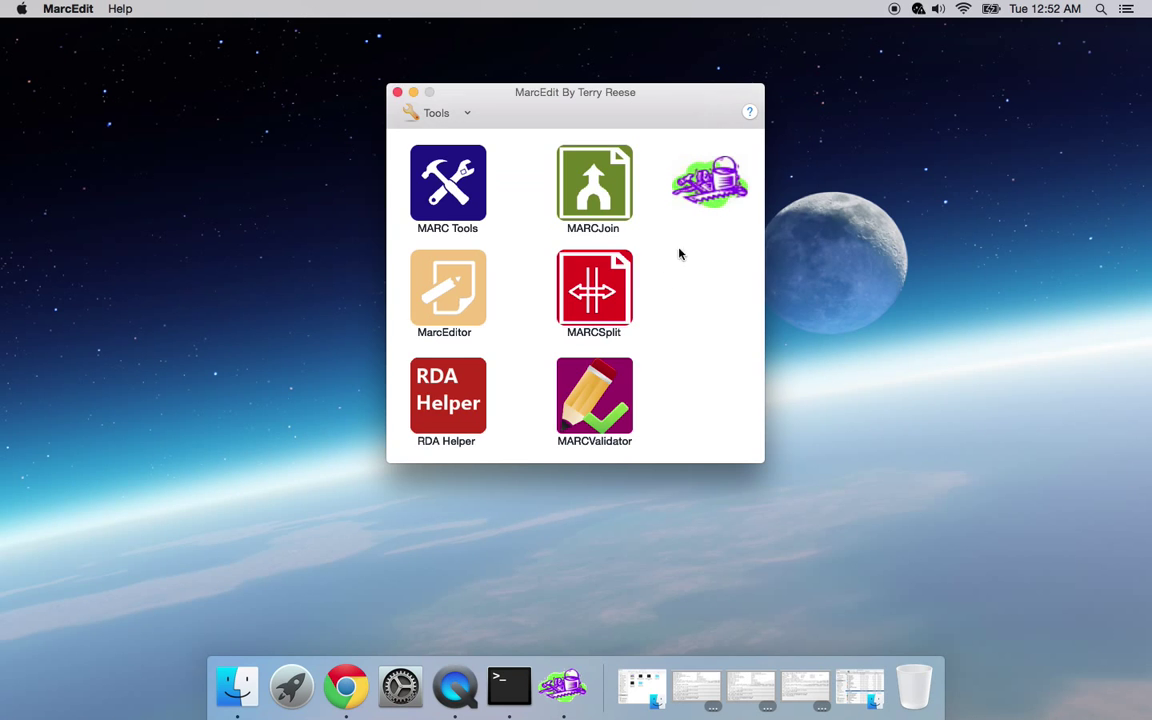
pyautogui.click(599, 402)
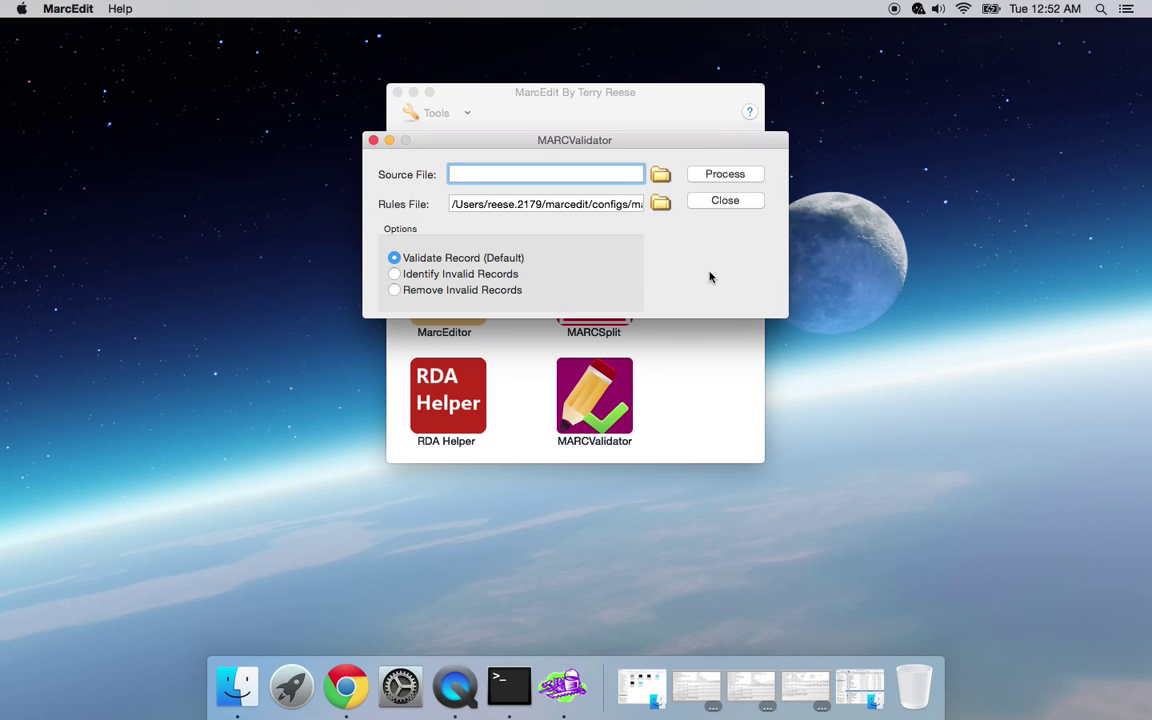
pyautogui.click(727, 203)
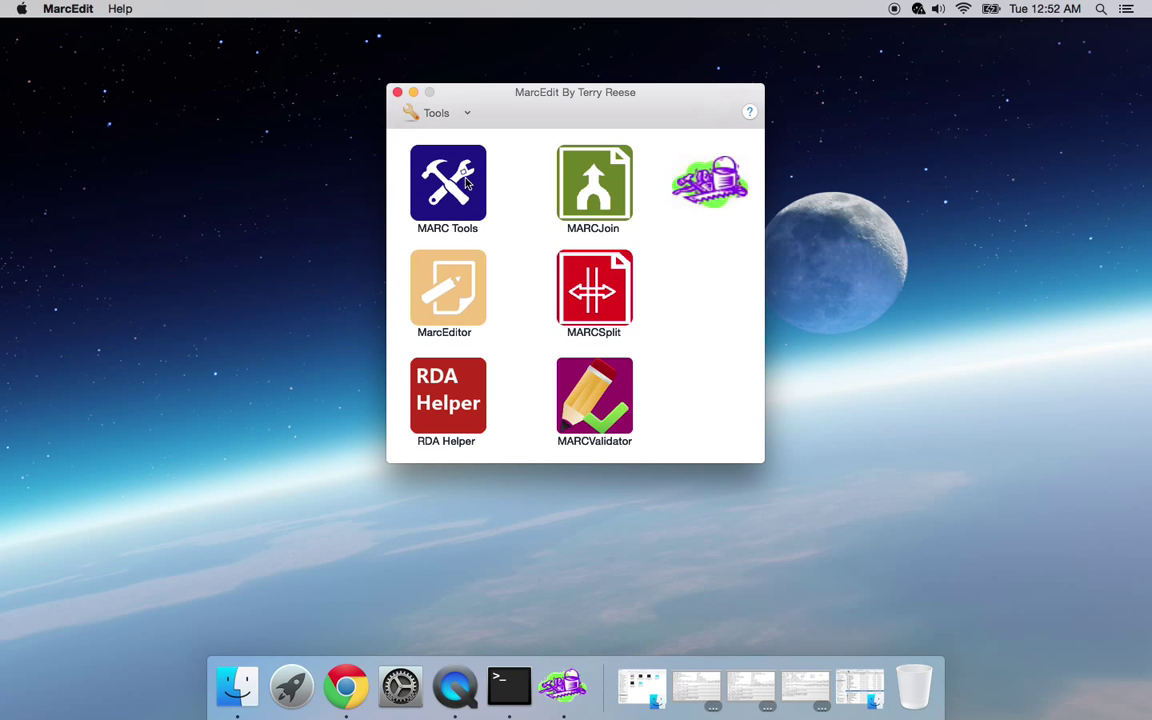
# Step: In MARC Tools, view the available functions and choose compiled_data.mrc from Documents as the input file
pyautogui.click(440, 182)
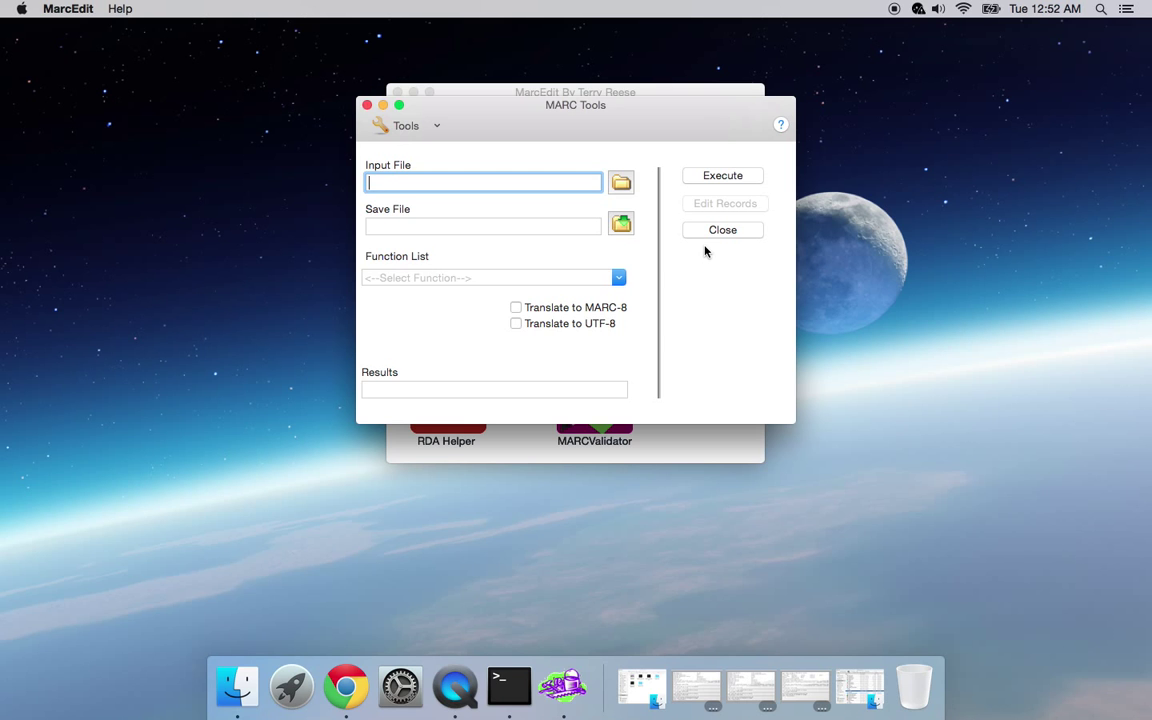
pyautogui.click(618, 280)
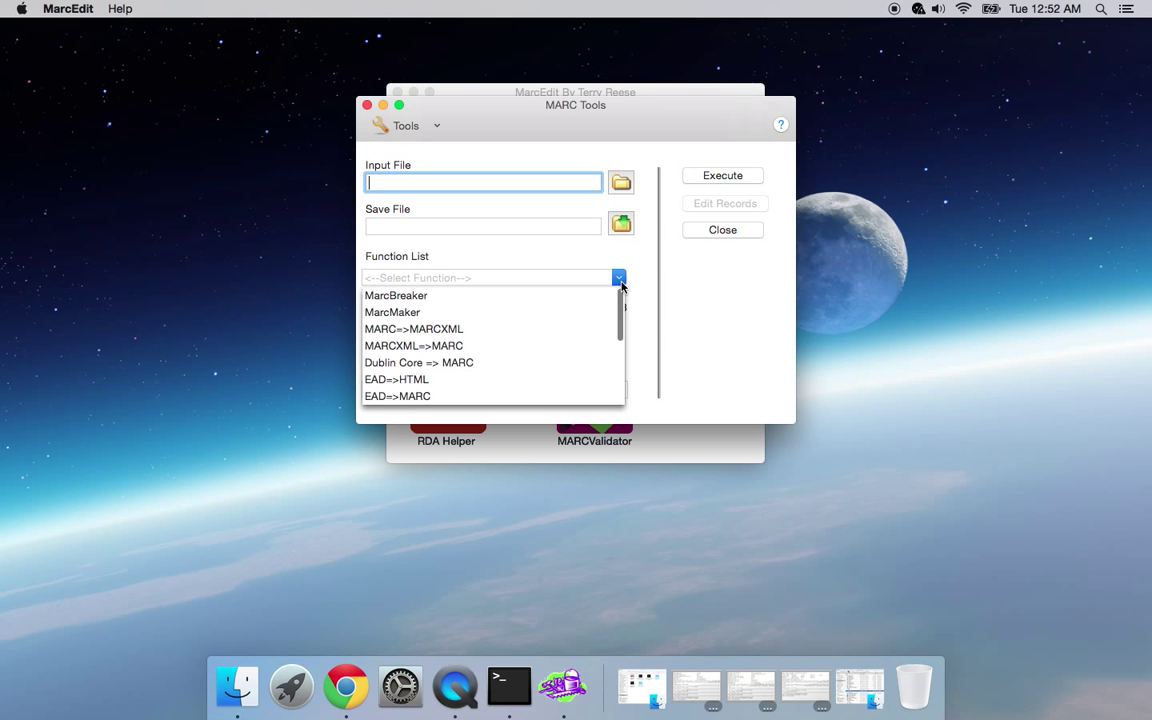
pyautogui.click(618, 280)
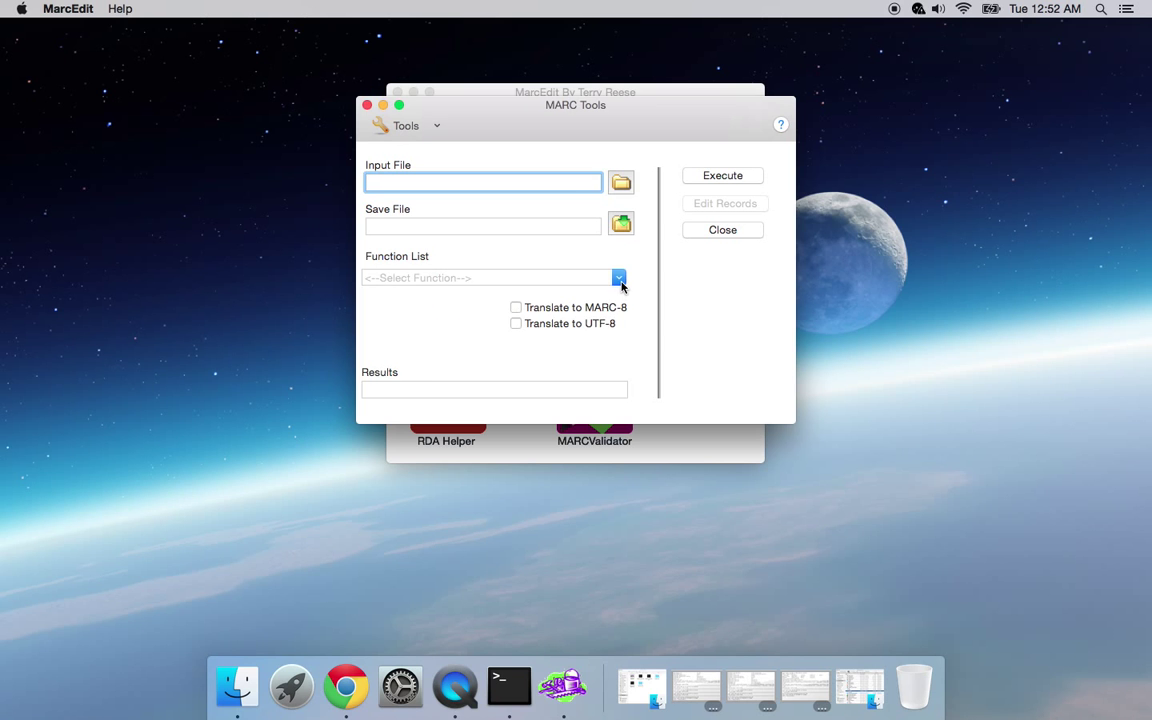
pyautogui.click(628, 188)
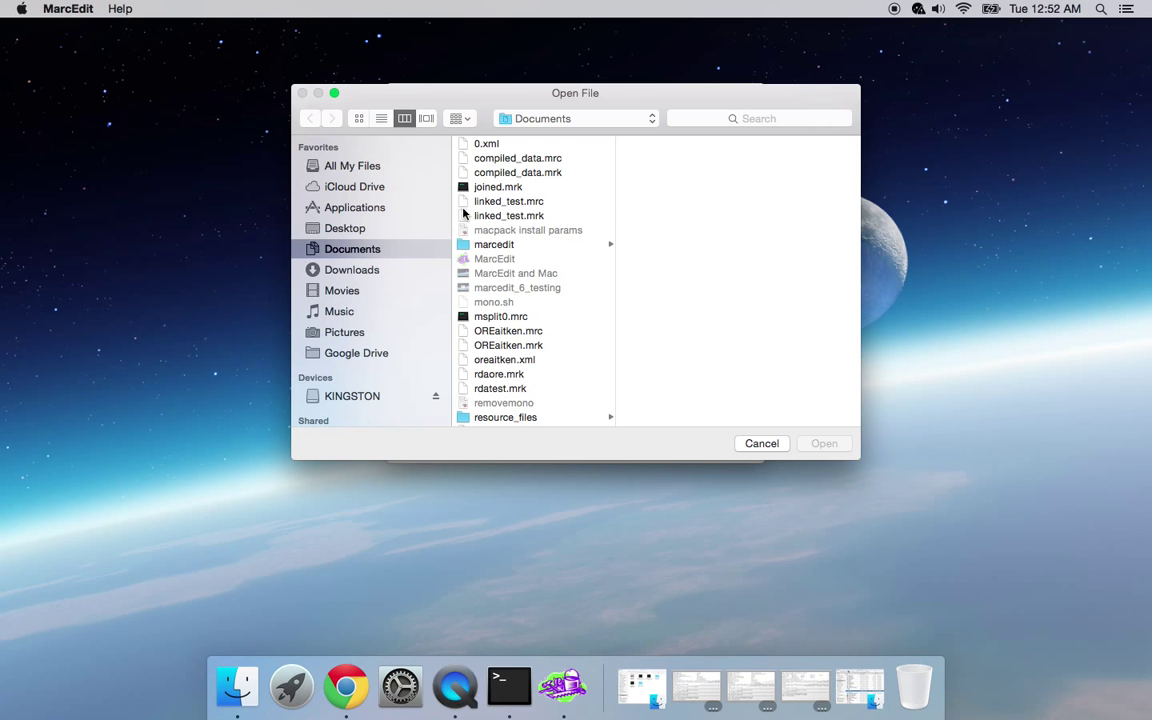
pyautogui.click(545, 160)
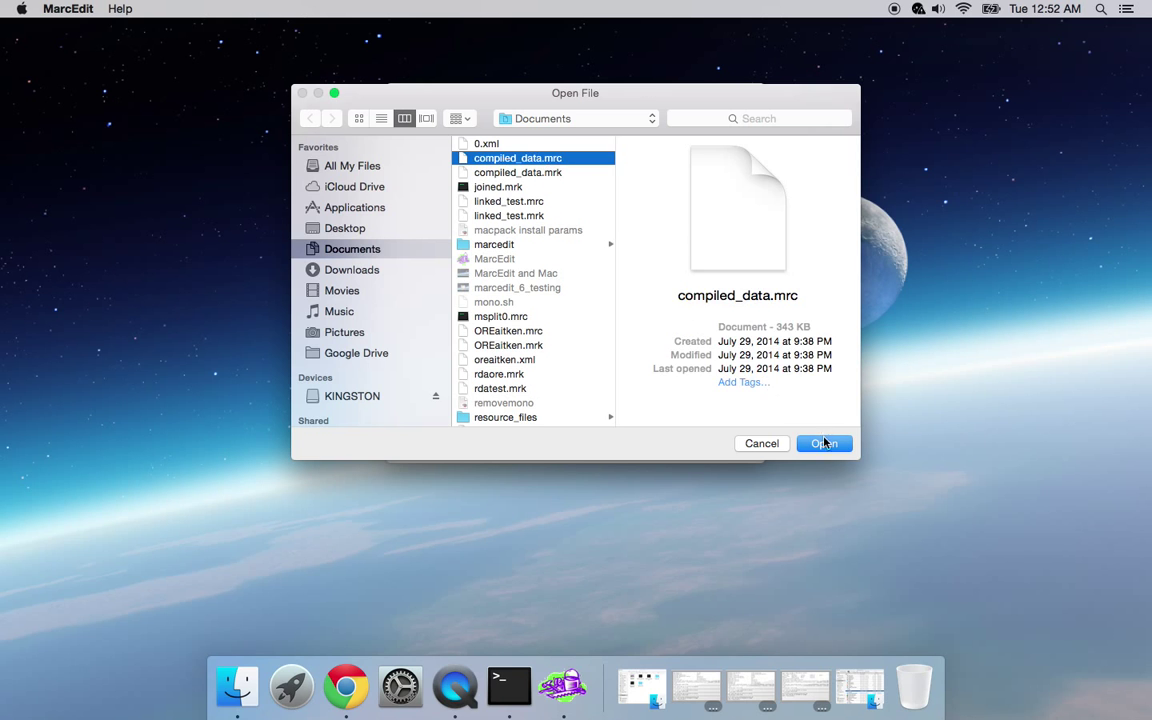
pyautogui.click(822, 443)
# Step: Set the save file to saved_document in the Documents folder
pyautogui.click(621, 225)
pyautogui.write('savedo')
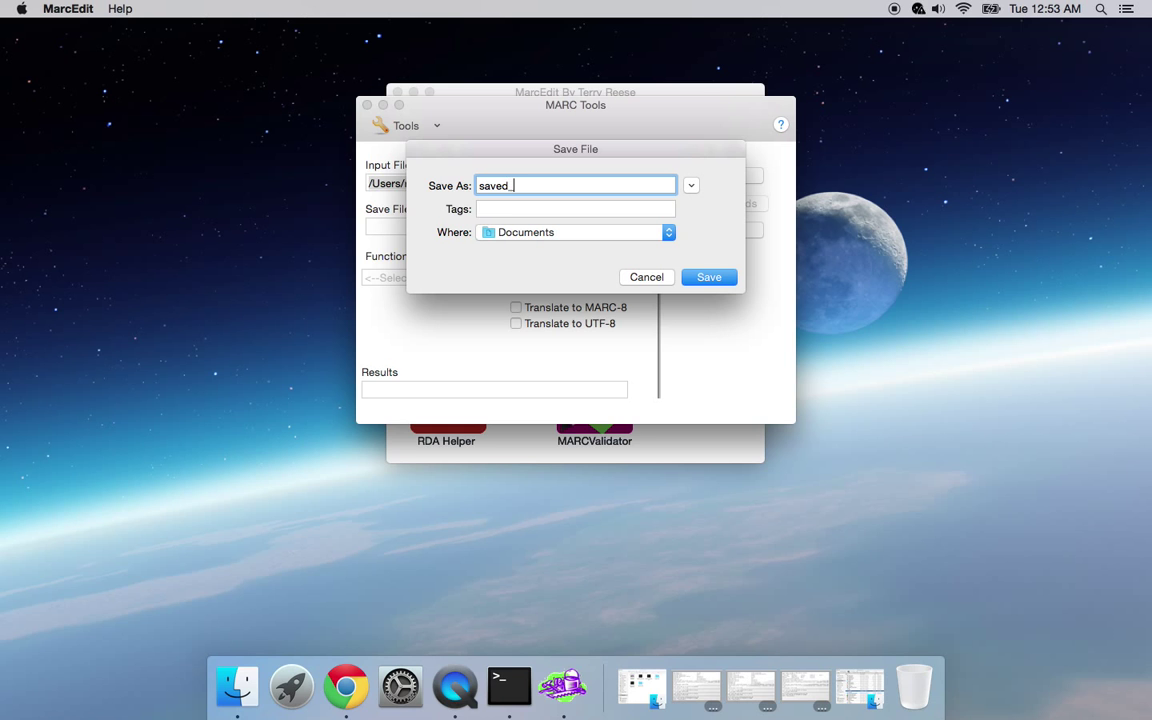
pyautogui.write('document')
pyautogui.press('Return')
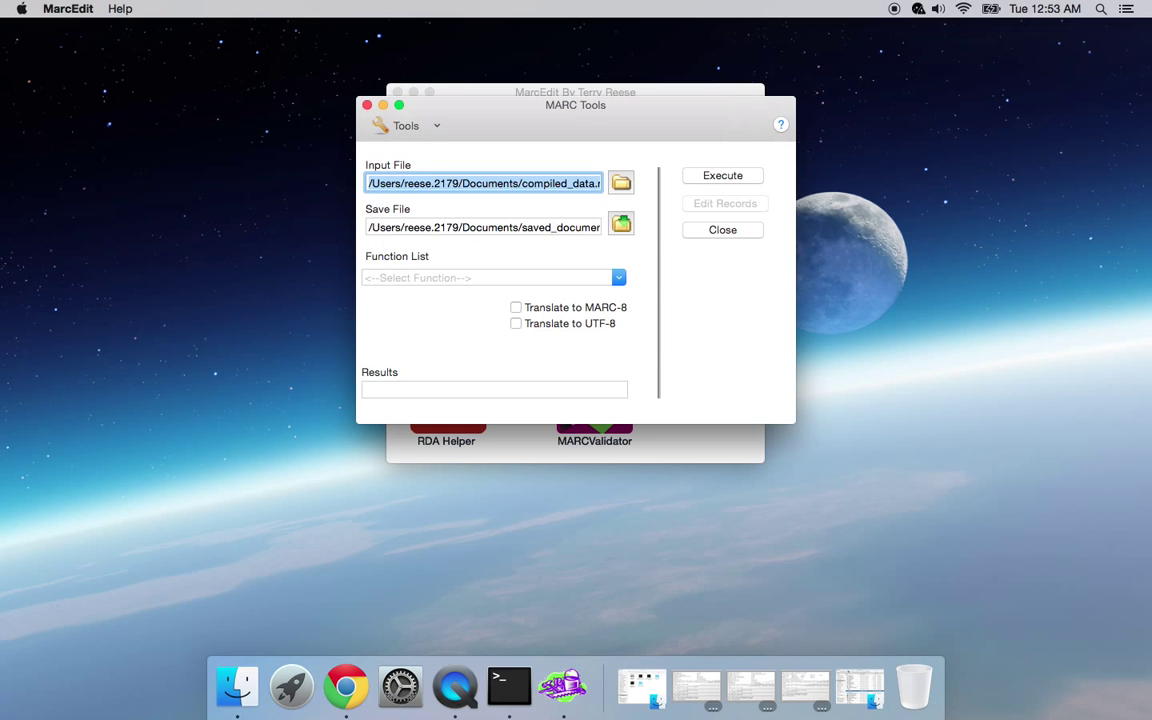
# Step: Run the MarcBreaker function on compiled_data.mrc
pyautogui.click(618, 278)
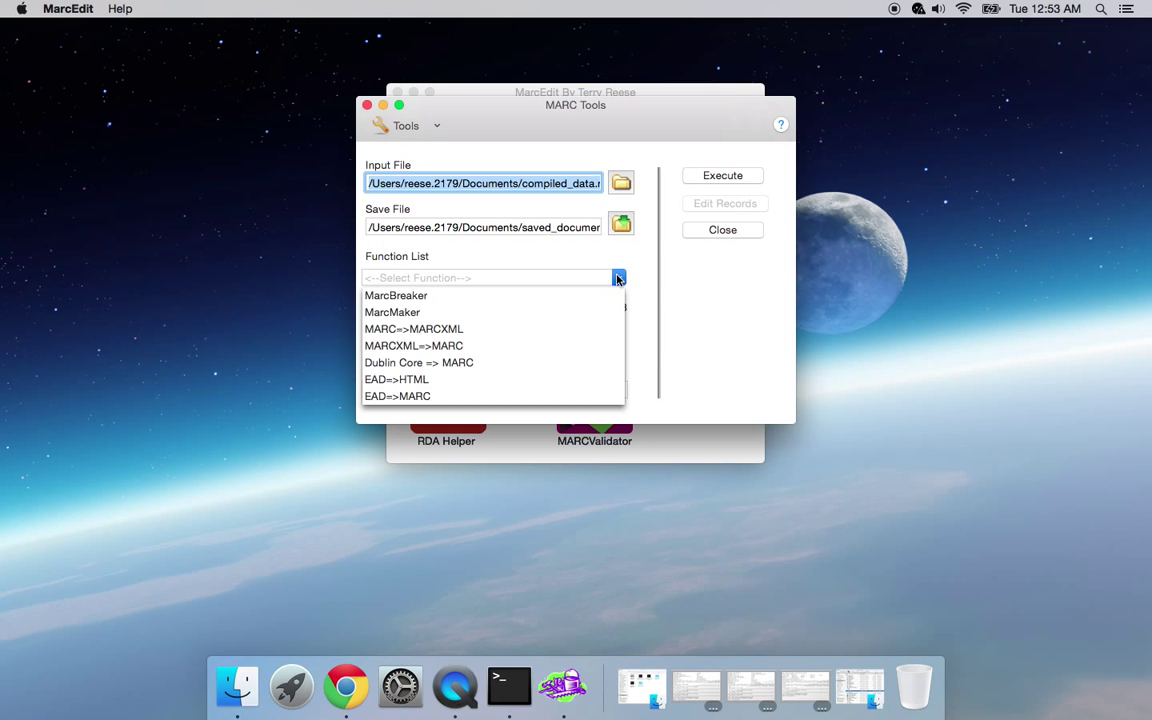
pyautogui.click(440, 296)
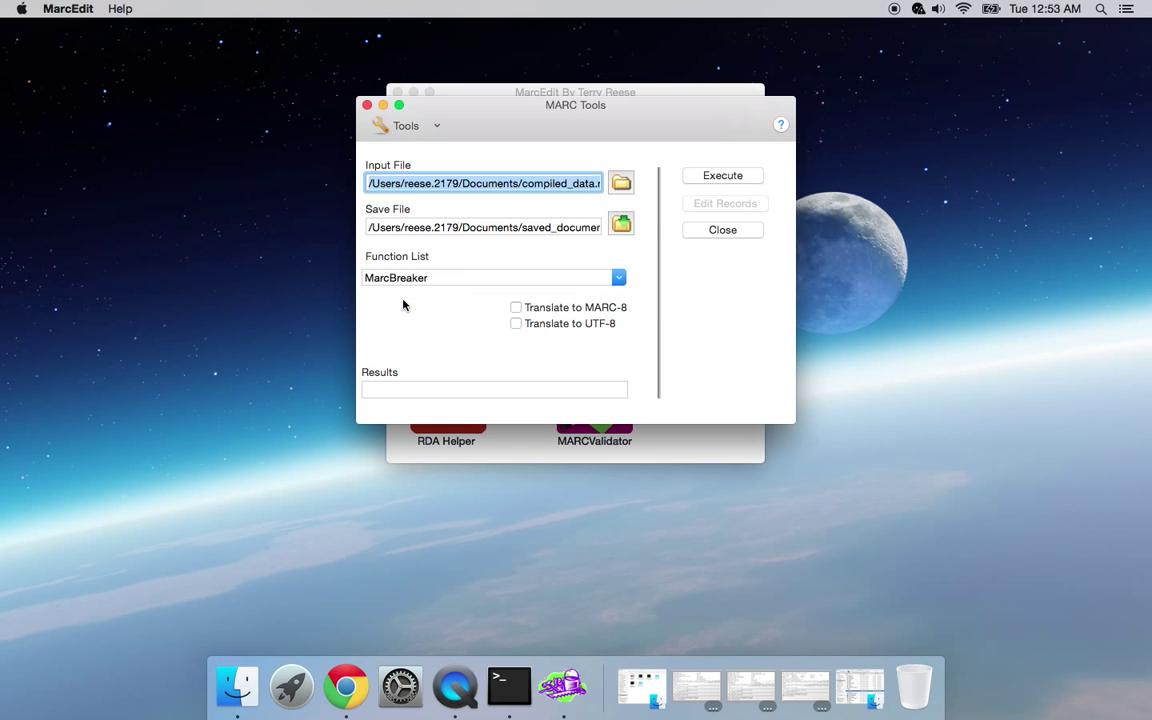
pyautogui.click(720, 175)
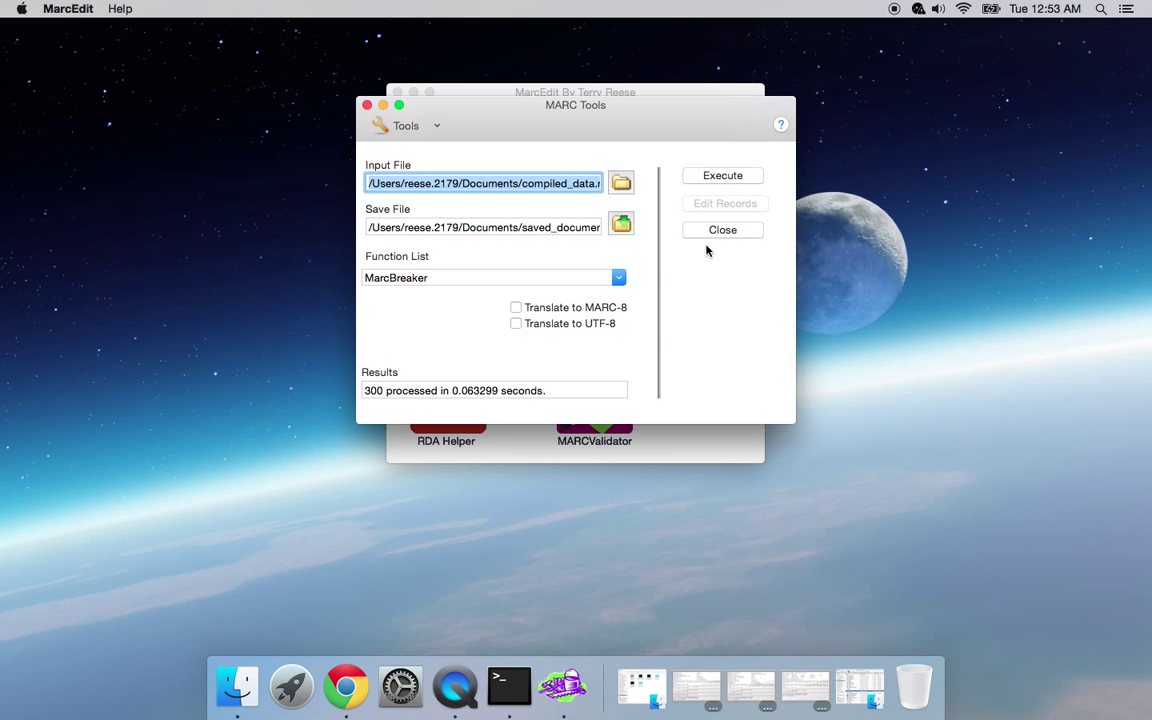
# Step: Switch the function to MarcMaker and choose the compiled_data file from Documents as the input file
pyautogui.click(619, 185)
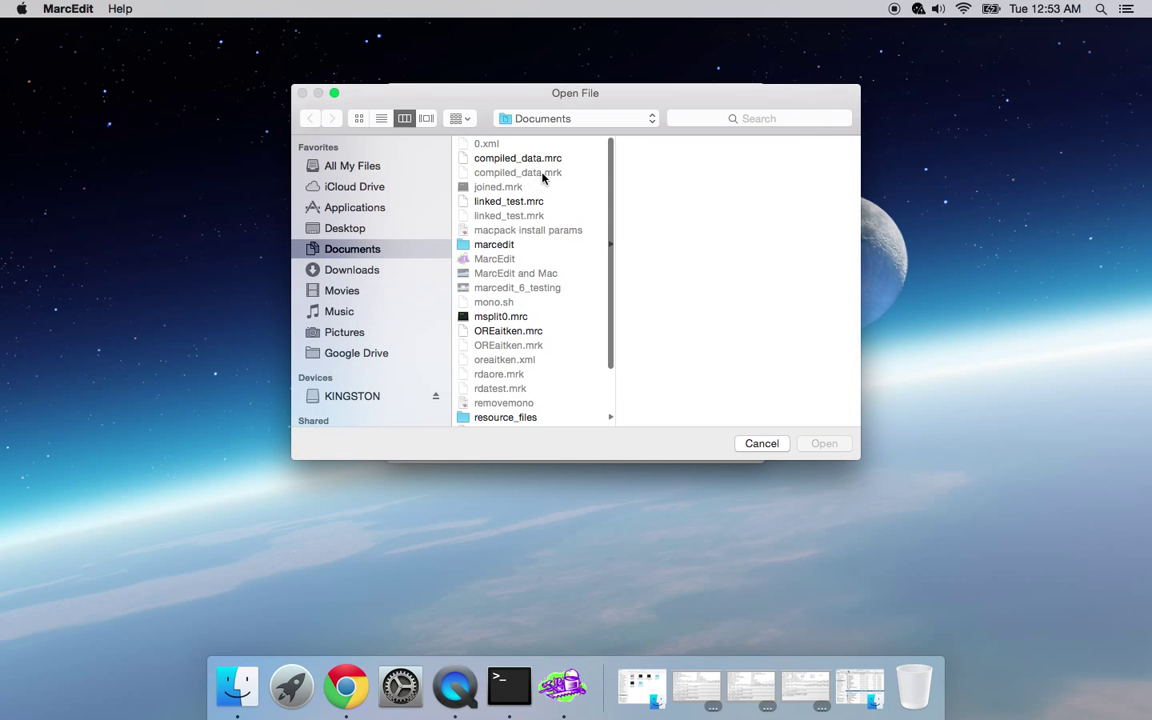
pyautogui.click(761, 443)
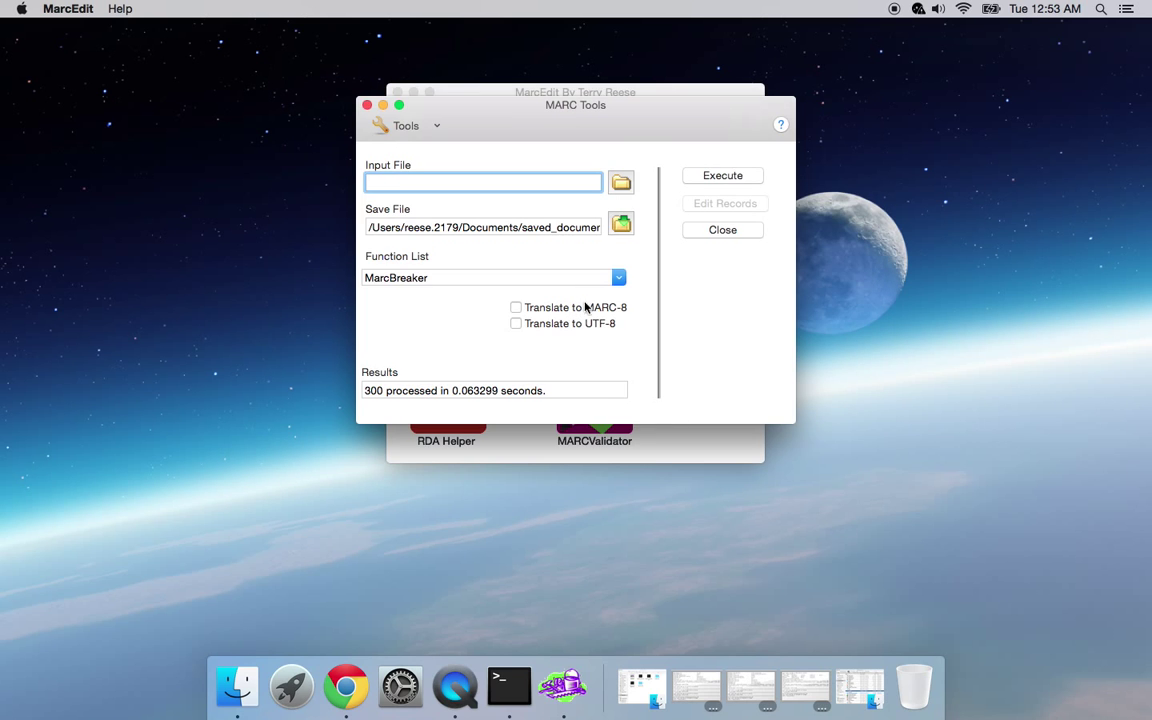
pyautogui.click(617, 279)
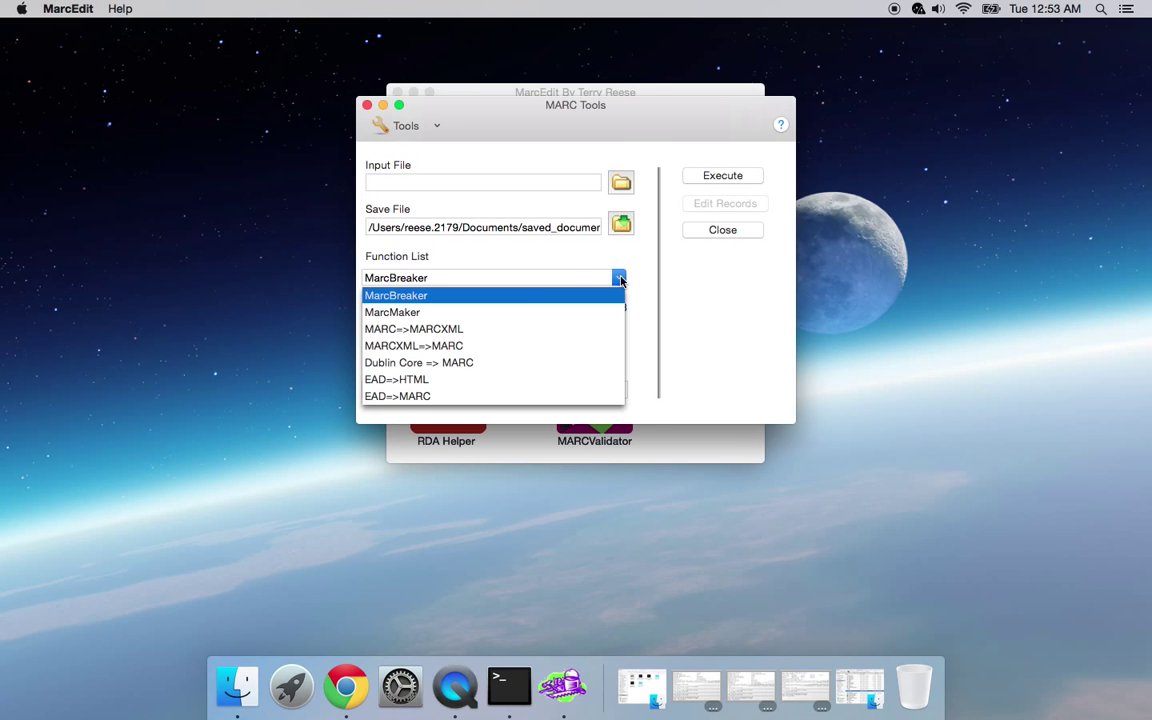
pyautogui.click(540, 314)
pyautogui.click(619, 186)
pyautogui.doubleClick(499, 156)
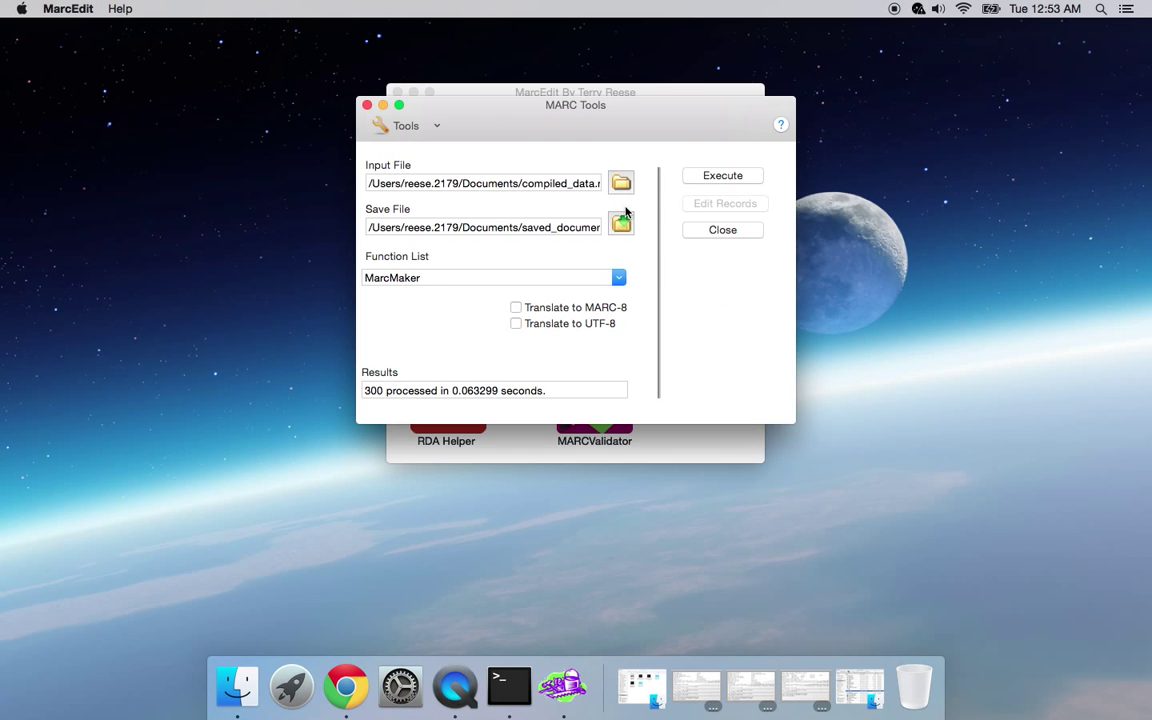
# Step: Set the save file to saved_data.mrc in Documents, replacing the existing file, and run MarcMaker
pyautogui.click(624, 222)
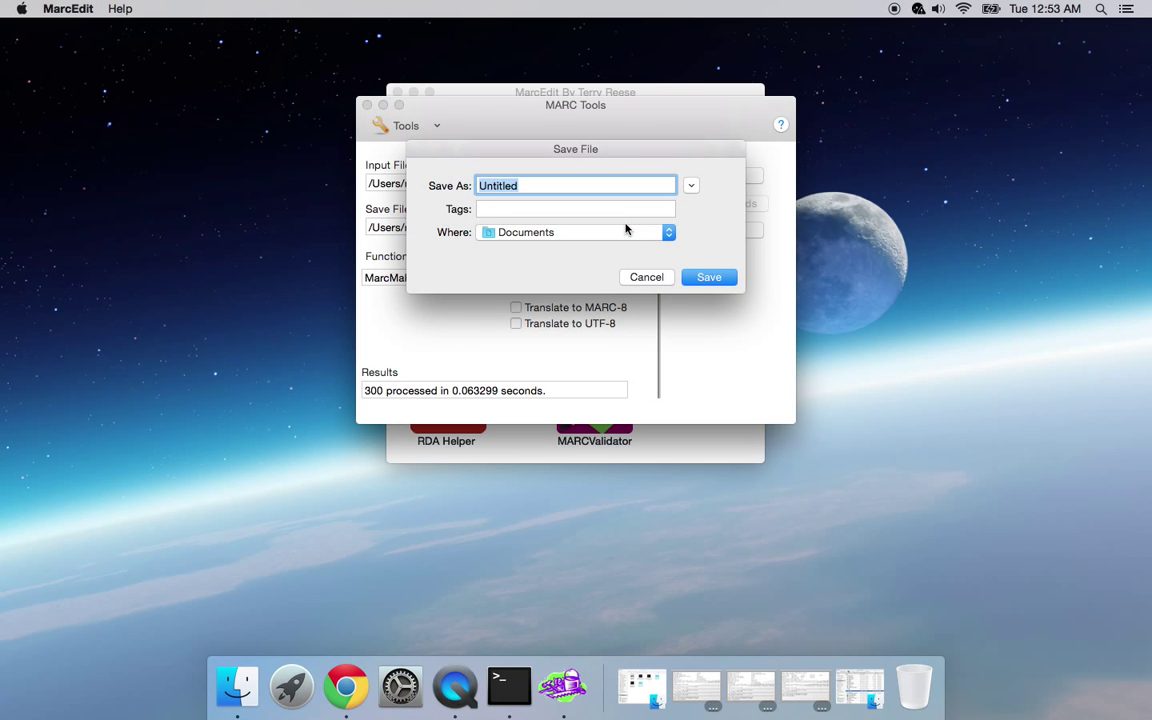
pyautogui.write('saved_data.mrc')
pyautogui.press('Return')
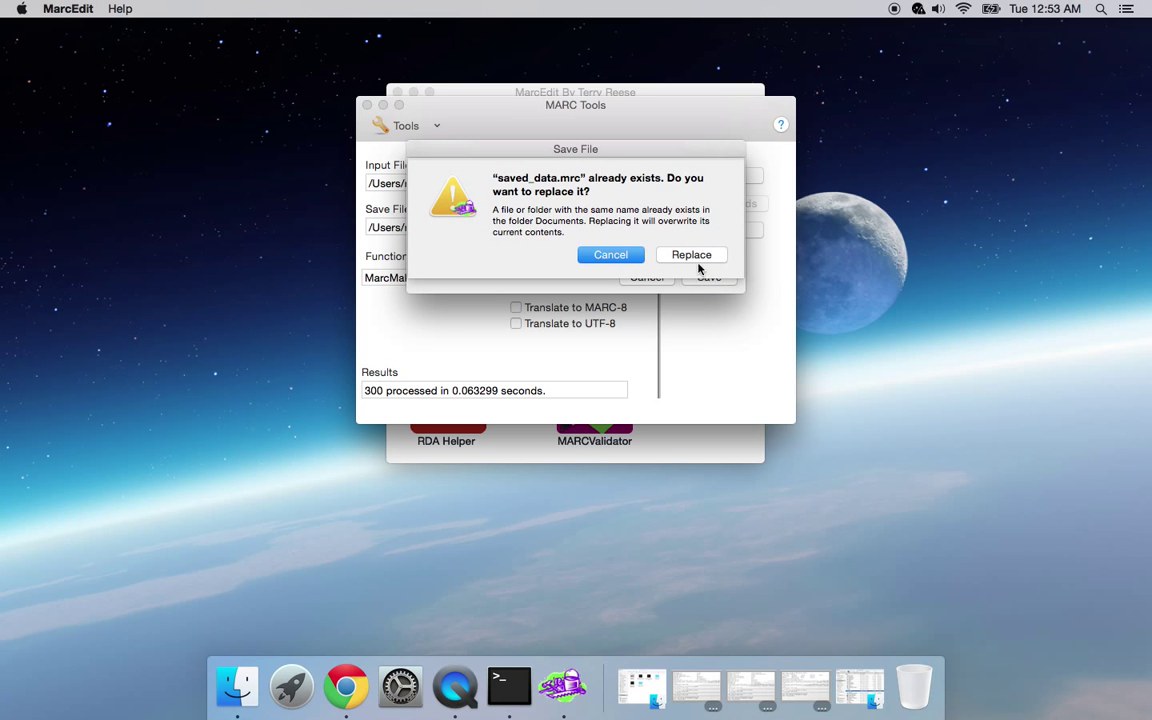
pyautogui.click(628, 252)
pyautogui.click(697, 276)
pyautogui.click(710, 177)
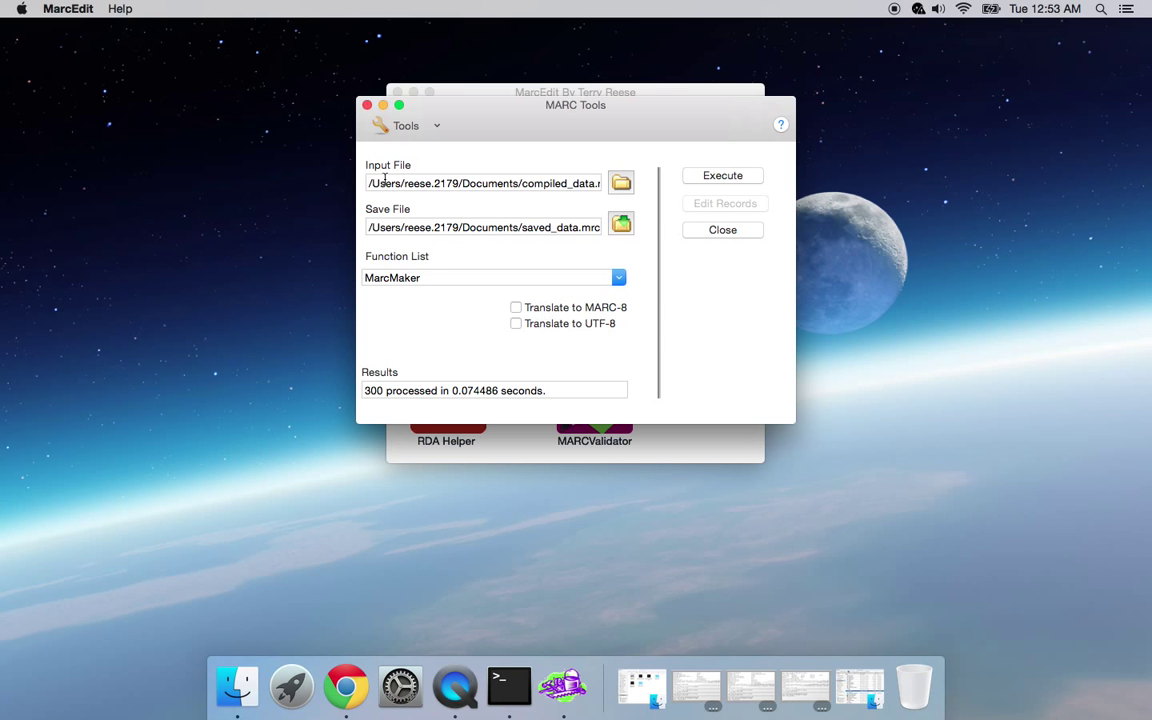
# Step: Open the Character Conversions utility from MARC Tools and choose 1250 (Central Europe) as the original encoding
pyautogui.click(411, 127)
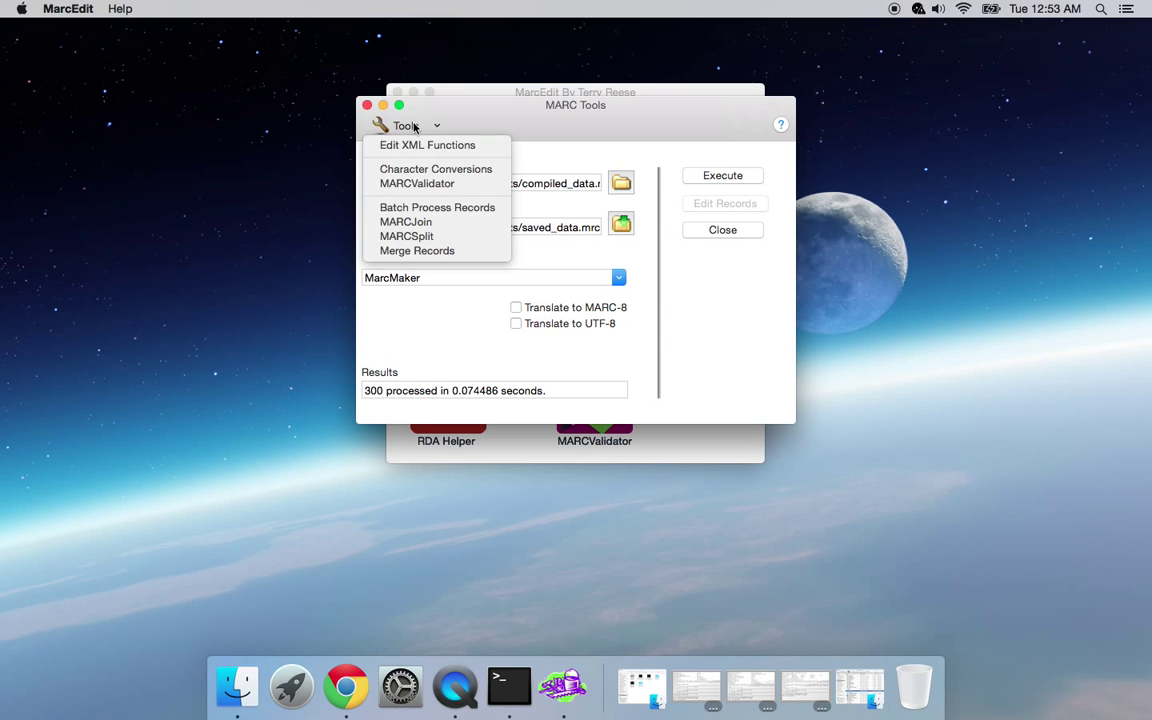
pyautogui.click(436, 169)
pyautogui.click(514, 283)
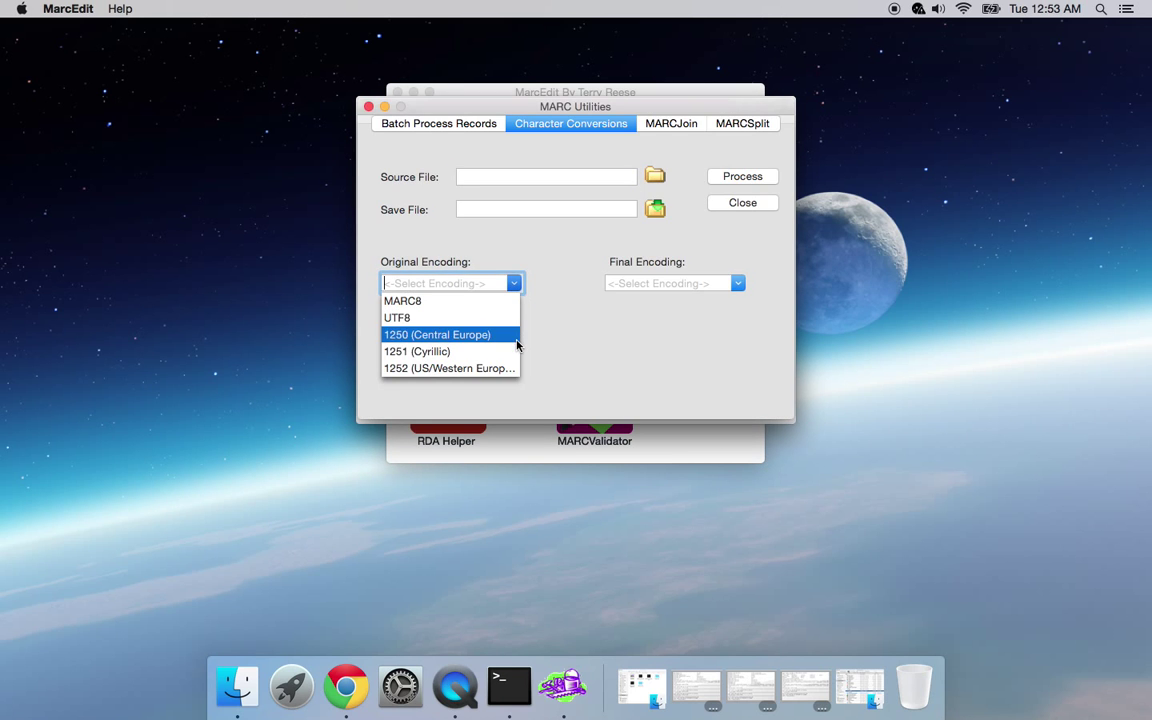
pyautogui.click(516, 345)
# Step: Examine the full list of original encodings offered for character conversion
pyautogui.click(514, 285)
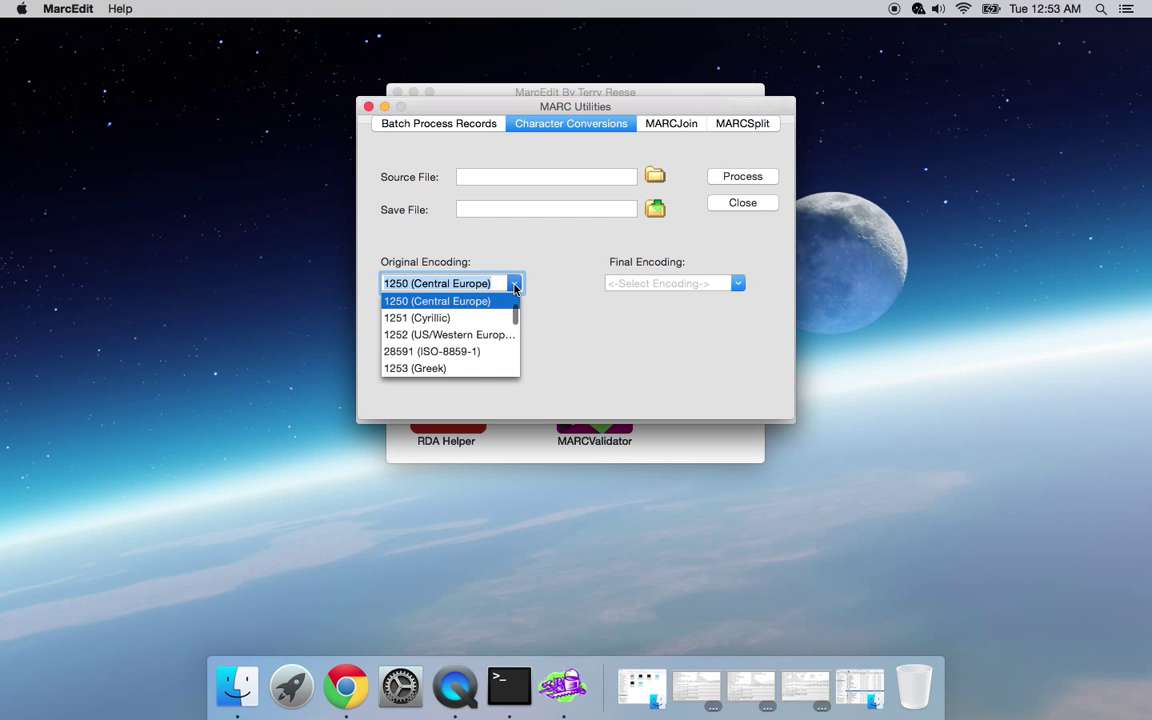
pyautogui.press('Down')
pyautogui.press('Down')
pyautogui.press('Down')
pyautogui.press('Down')
pyautogui.press('Down')
pyautogui.press('Down')
pyautogui.press('Down')
pyautogui.press('Down')
pyautogui.press('Down')
pyautogui.press('Down')
pyautogui.press('Down')
pyautogui.press('Down')
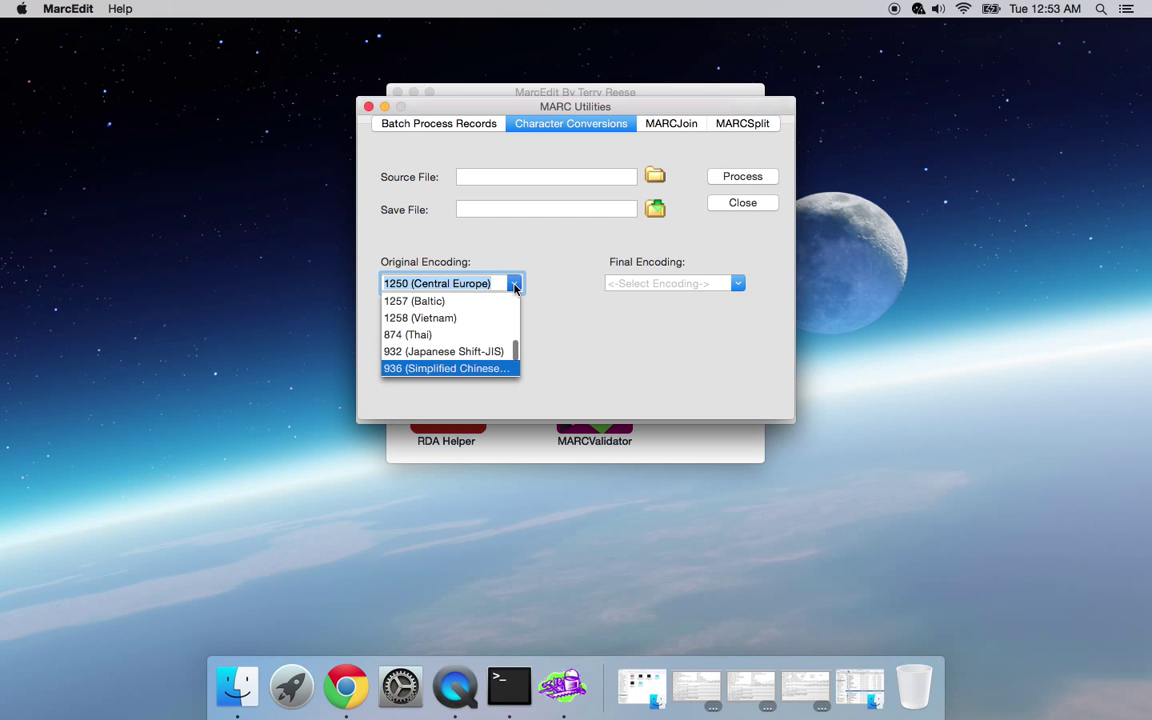
pyautogui.press('Down')
pyautogui.press('Down')
pyautogui.press('Down')
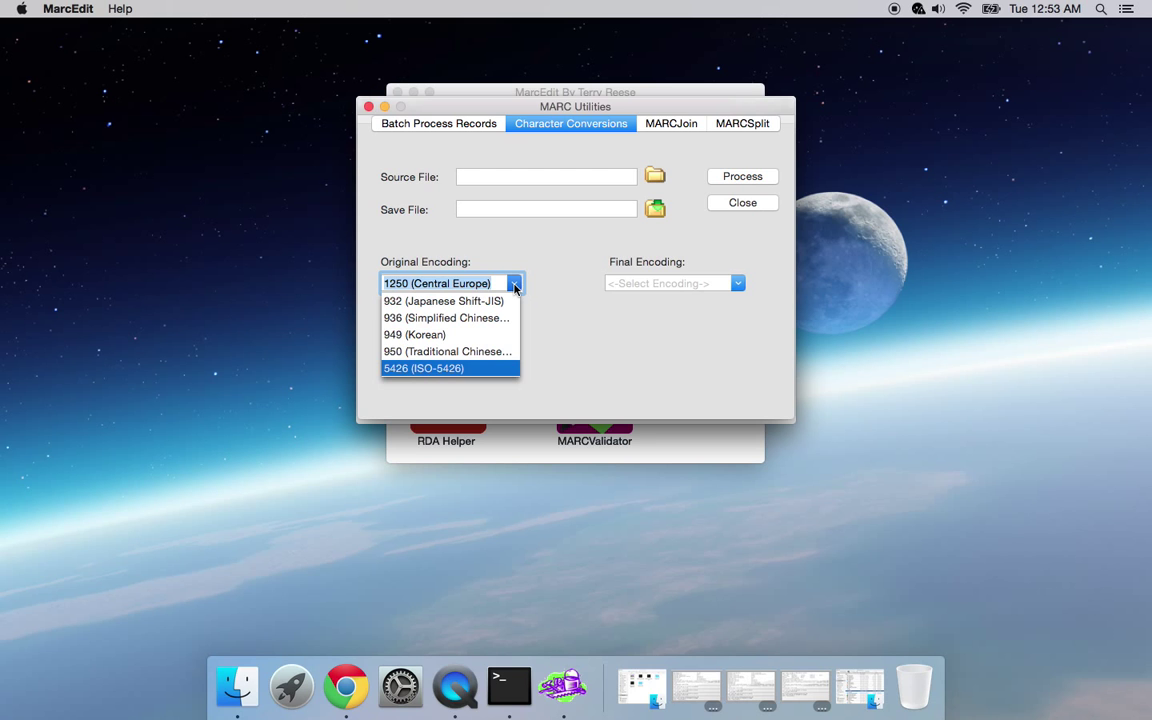
pyautogui.press('Up')
pyautogui.press('Up')
pyautogui.press('Up')
pyautogui.press('Up')
pyautogui.press('Up')
pyautogui.press('Up')
pyautogui.press('Up')
pyautogui.press('Up')
pyautogui.press('Up')
pyautogui.press('Up')
pyautogui.press('Up')
pyautogui.press('Up')
pyautogui.press('Up')
pyautogui.press('Up')
pyautogui.press('Up')
pyautogui.press('Up')
pyautogui.press('Up')
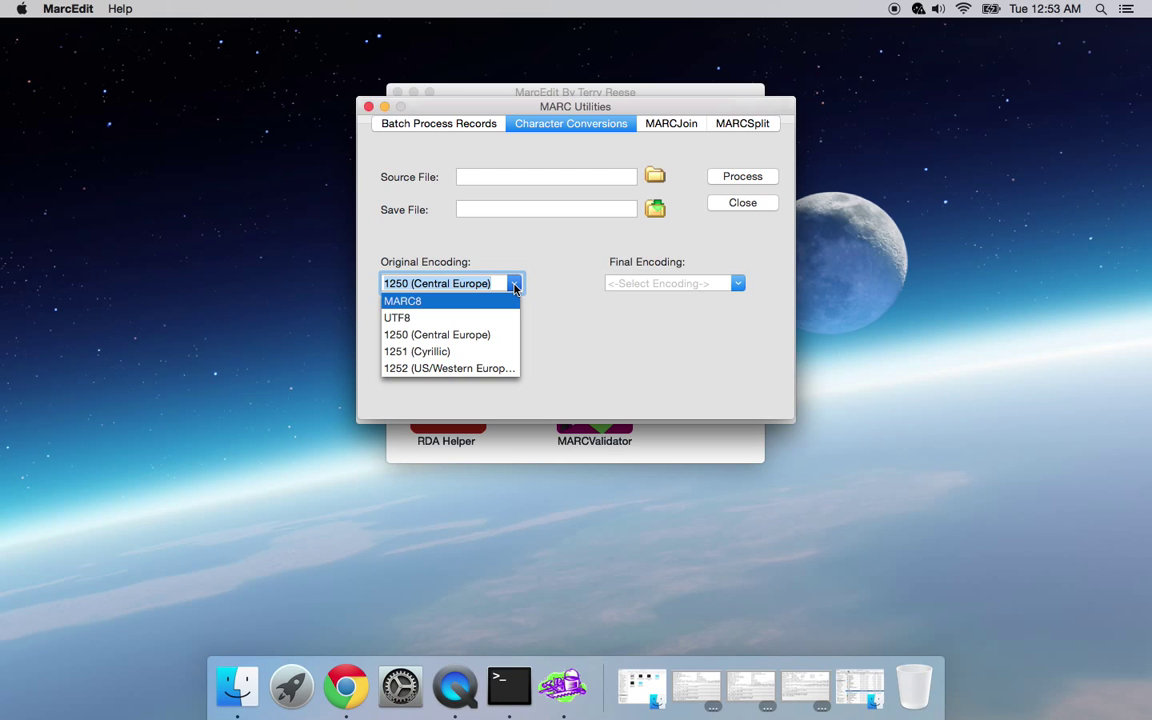
pyautogui.click(401, 284)
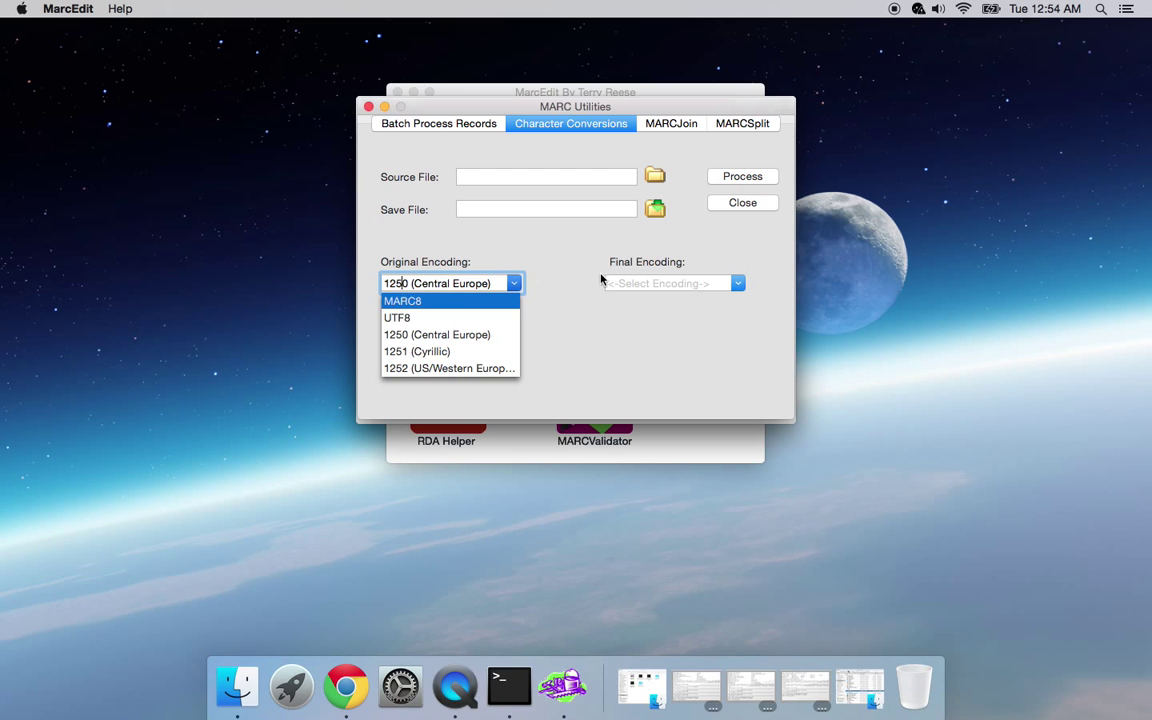
pyautogui.click(564, 282)
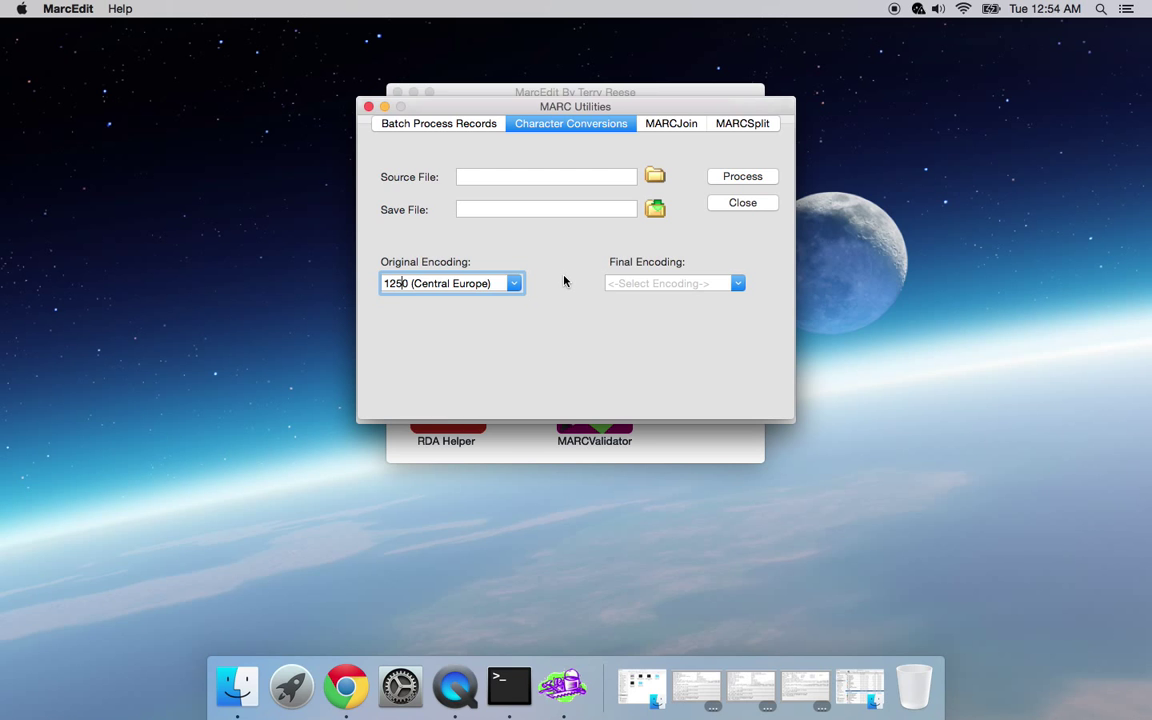
# Step: View the MARCJoin and MARCSplit options, and close both MARC Utilities and MARC Tools
pyautogui.click(668, 130)
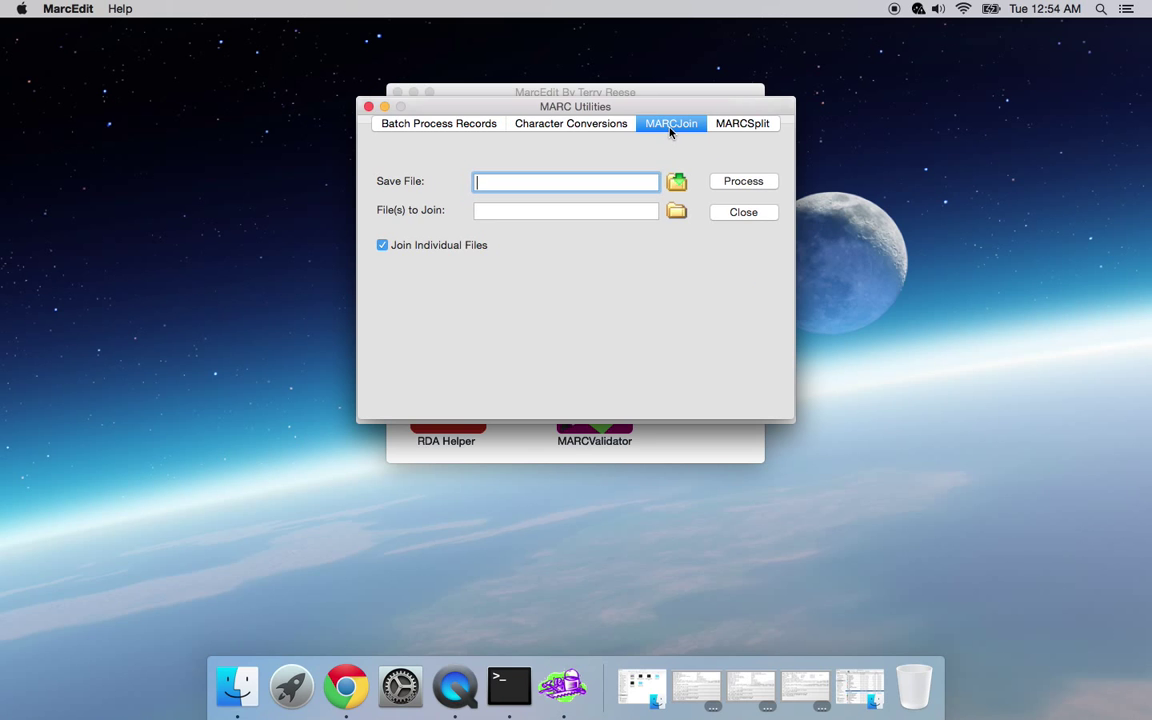
pyautogui.click(745, 123)
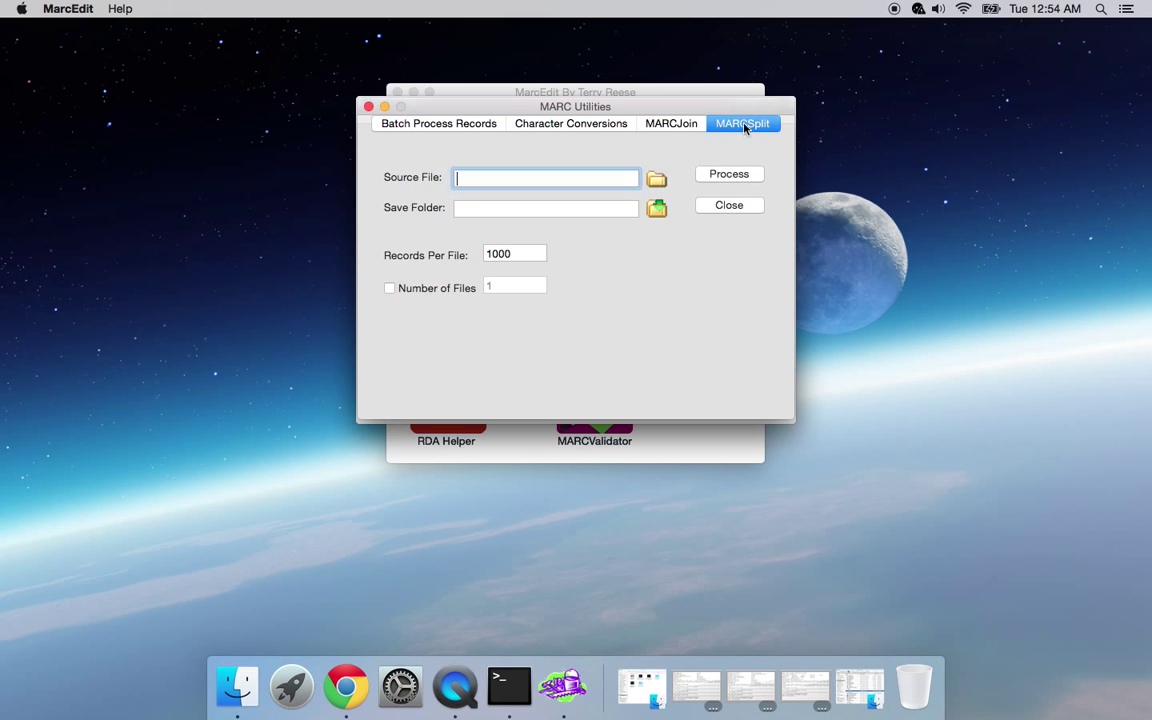
pyautogui.click(728, 206)
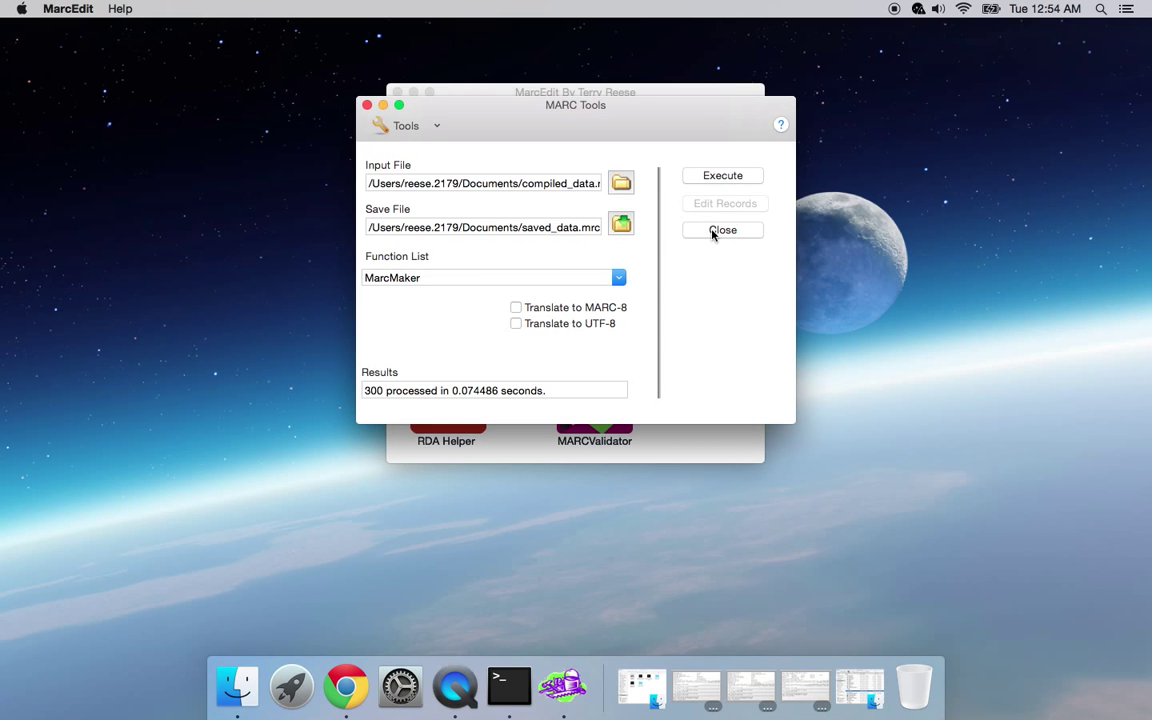
pyautogui.click(720, 230)
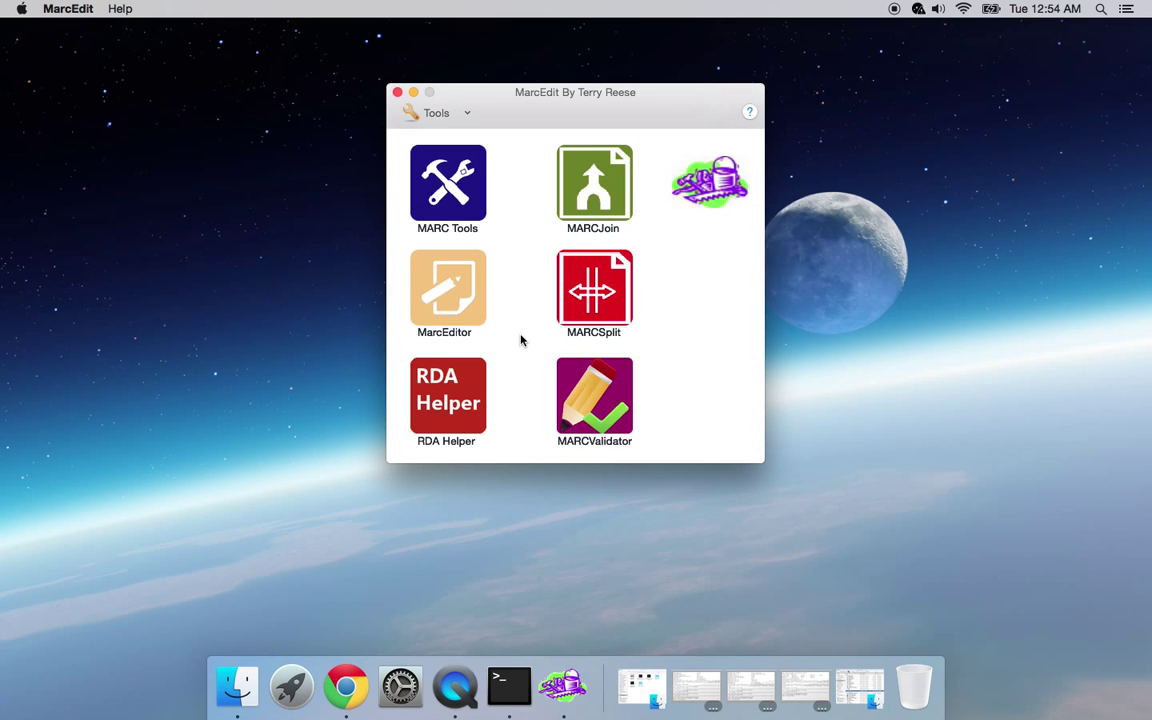
# Step: Open Merge Records and choose EBL source.mrk from the merge_test 2 folder on the KINGSTON drive as the source file
pyautogui.click(467, 115)
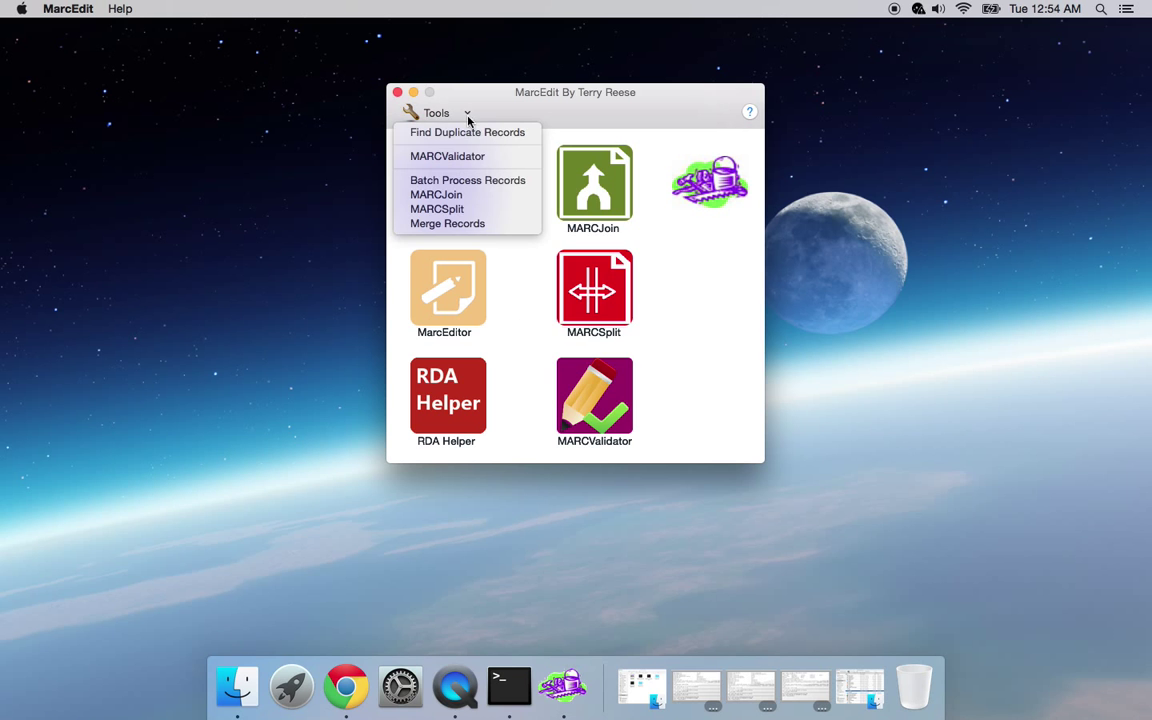
pyautogui.click(440, 223)
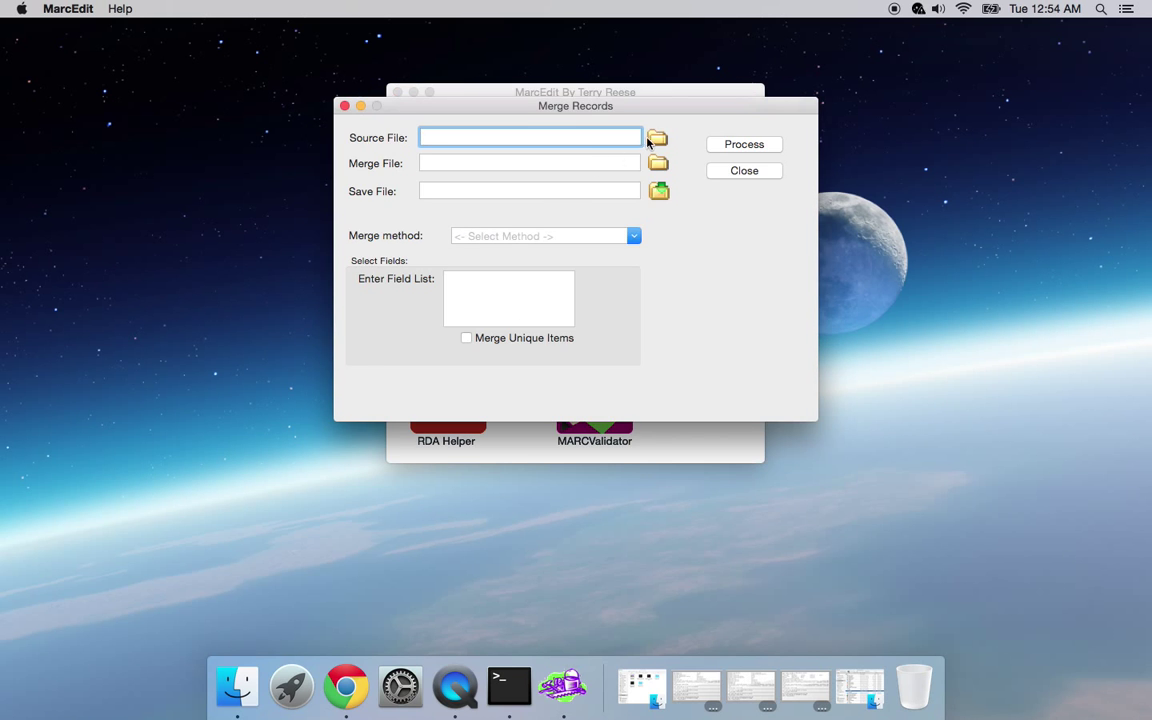
pyautogui.click(656, 139)
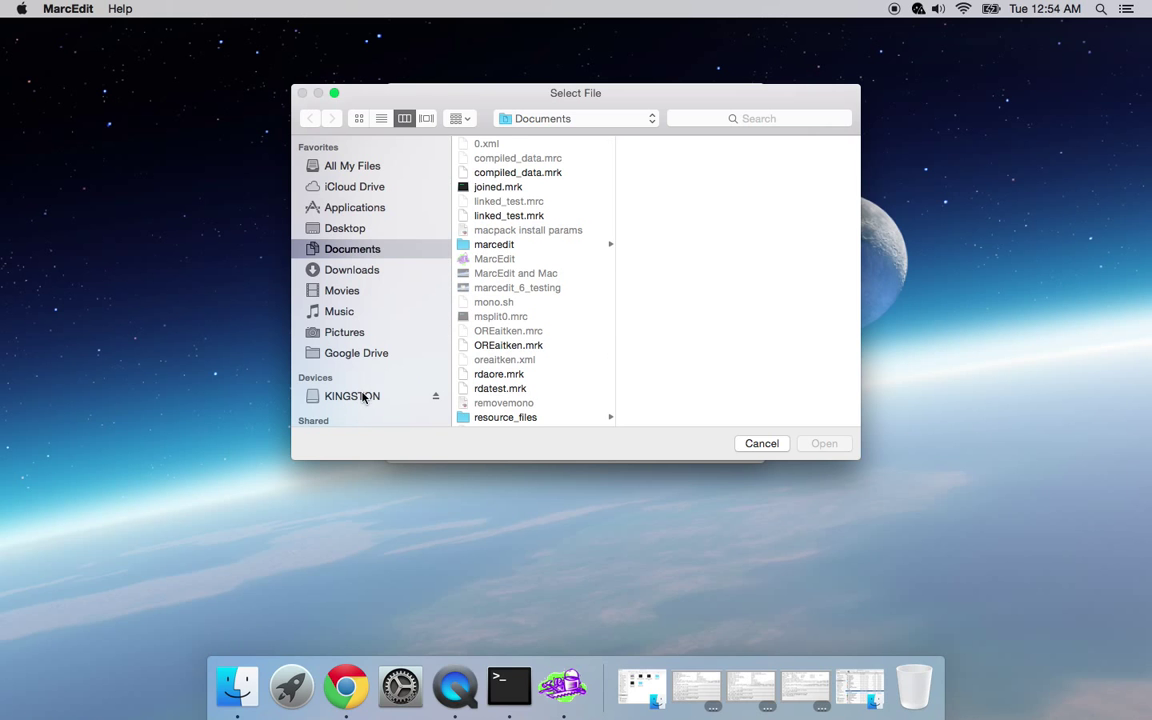
pyautogui.click(364, 398)
pyautogui.click(488, 190)
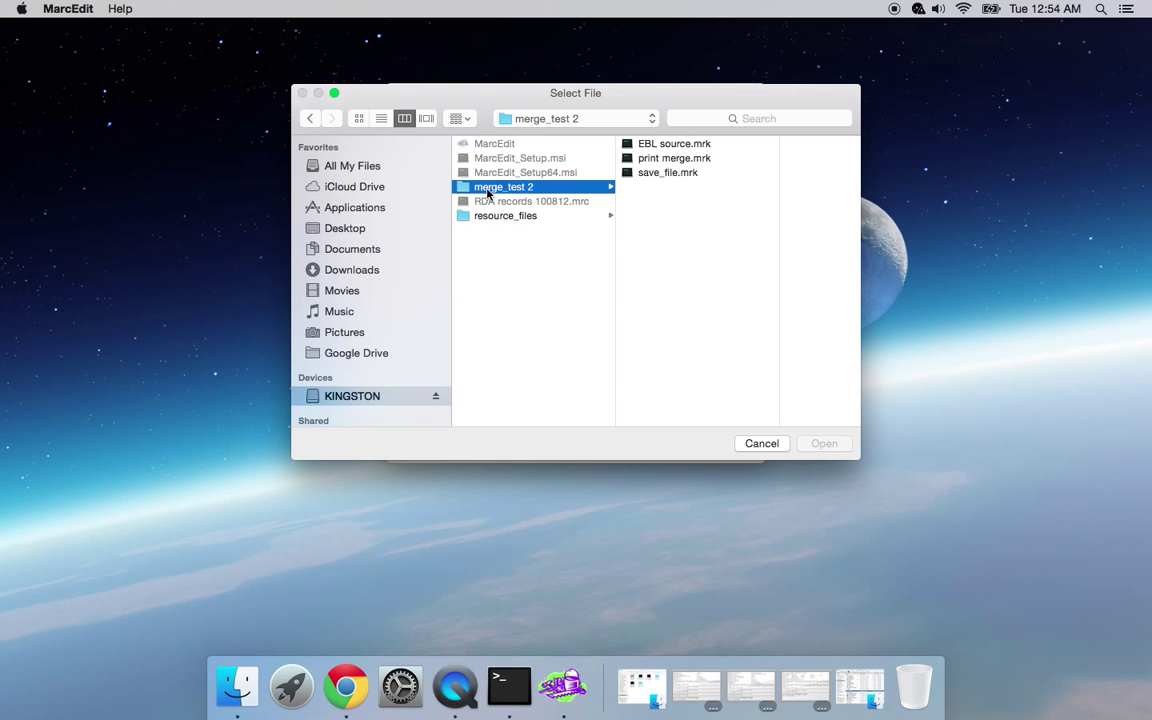
pyautogui.doubleClick(662, 145)
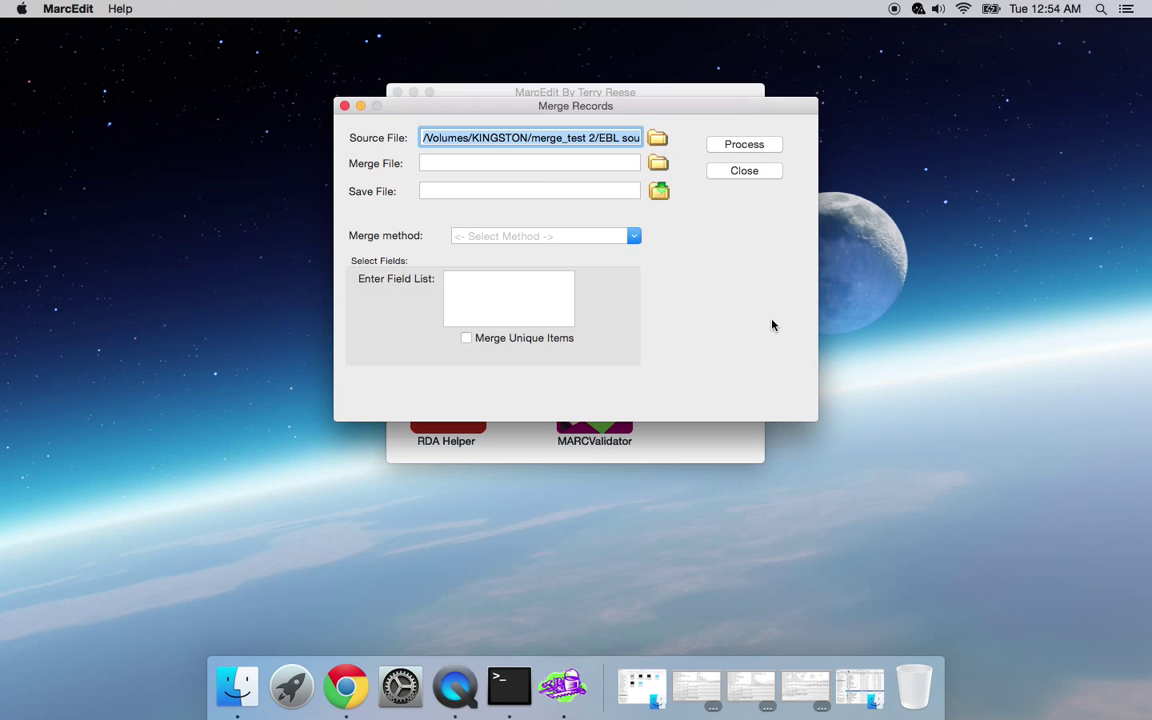
# Step: Choose print merge.mrk from the merge_test 2 folder on the KINGSTON drive as the merge file
pyautogui.click(658, 163)
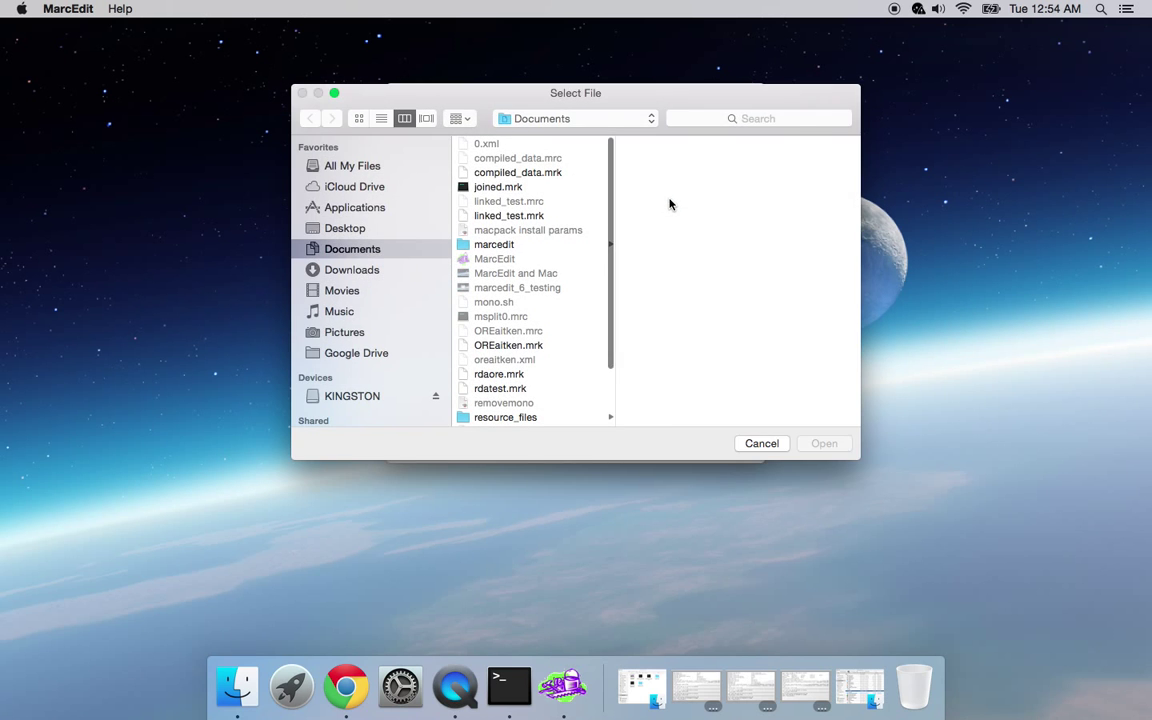
pyautogui.click(341, 394)
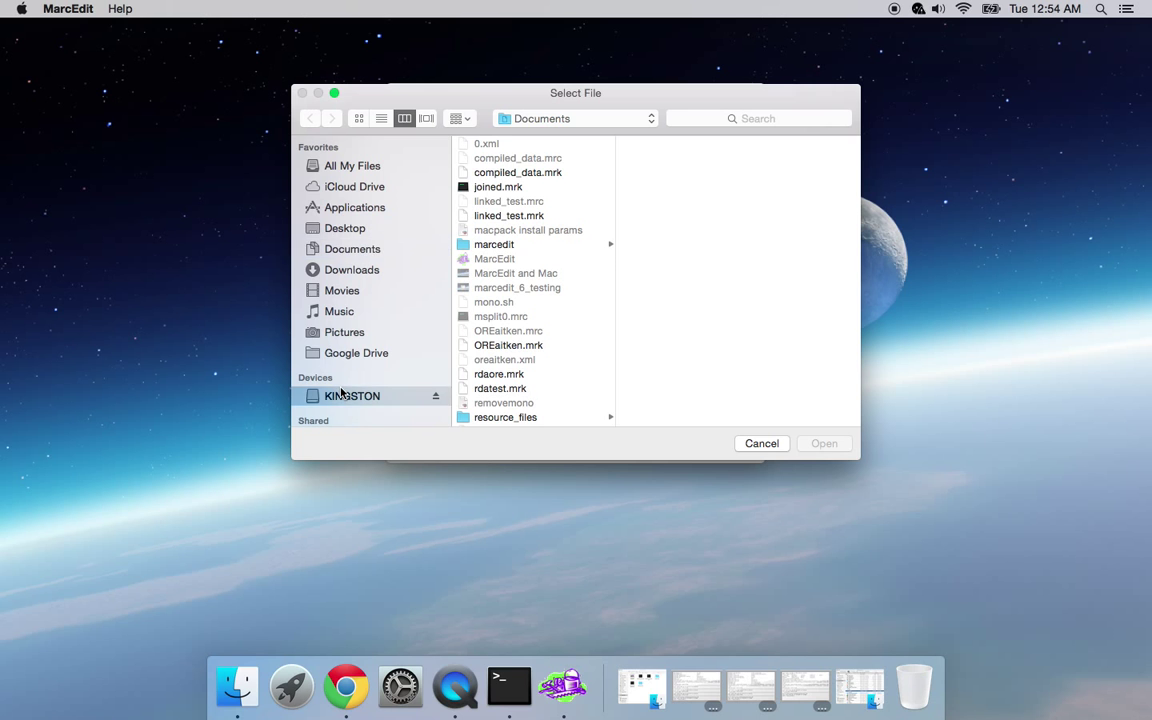
pyautogui.click(488, 186)
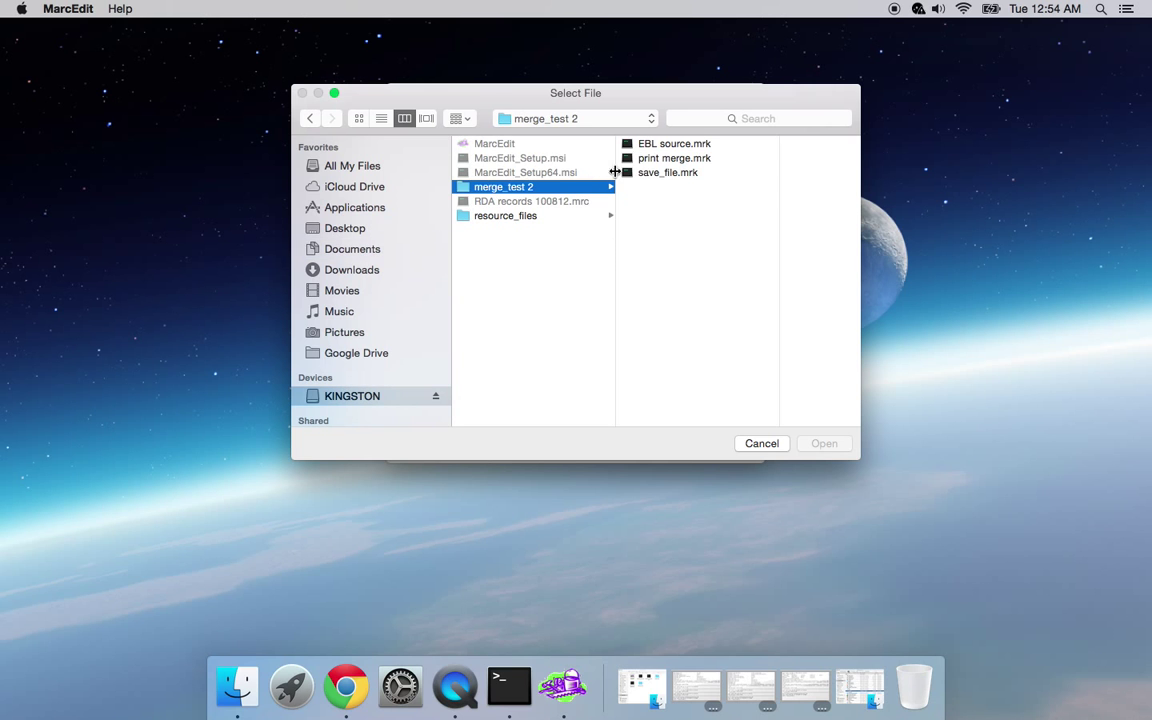
pyautogui.doubleClick(661, 159)
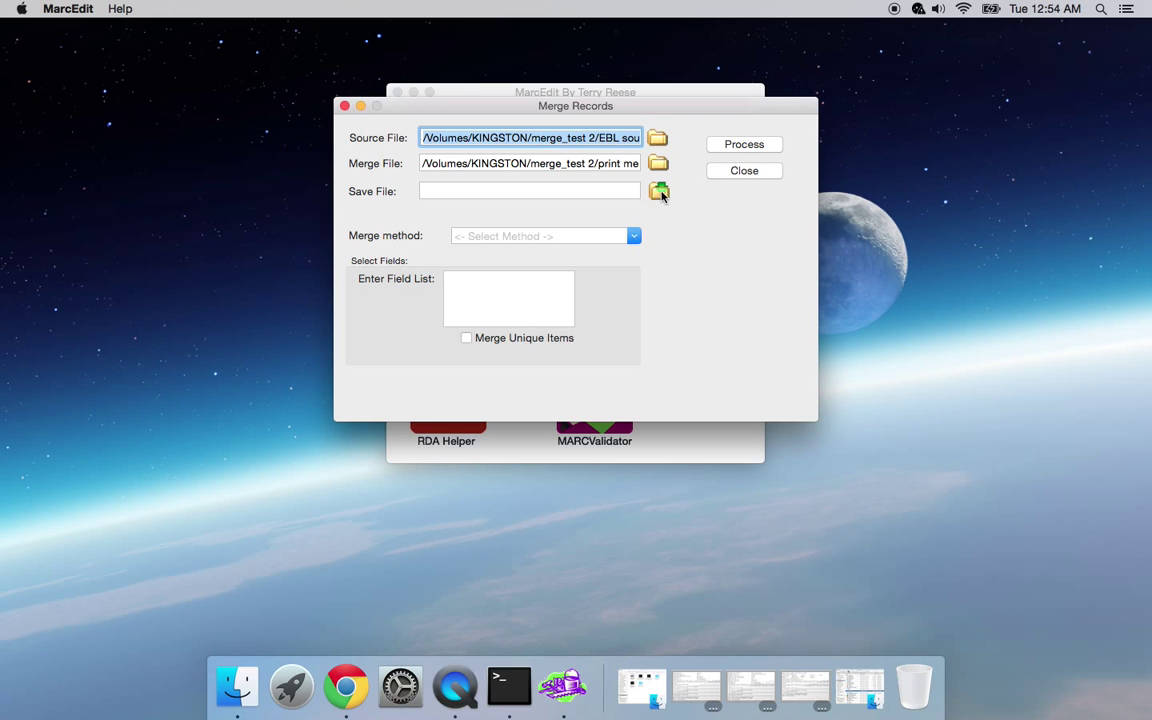
# Step: Set the save file to saved_merge in Documents and select 020$a as the merge method
pyautogui.click(659, 191)
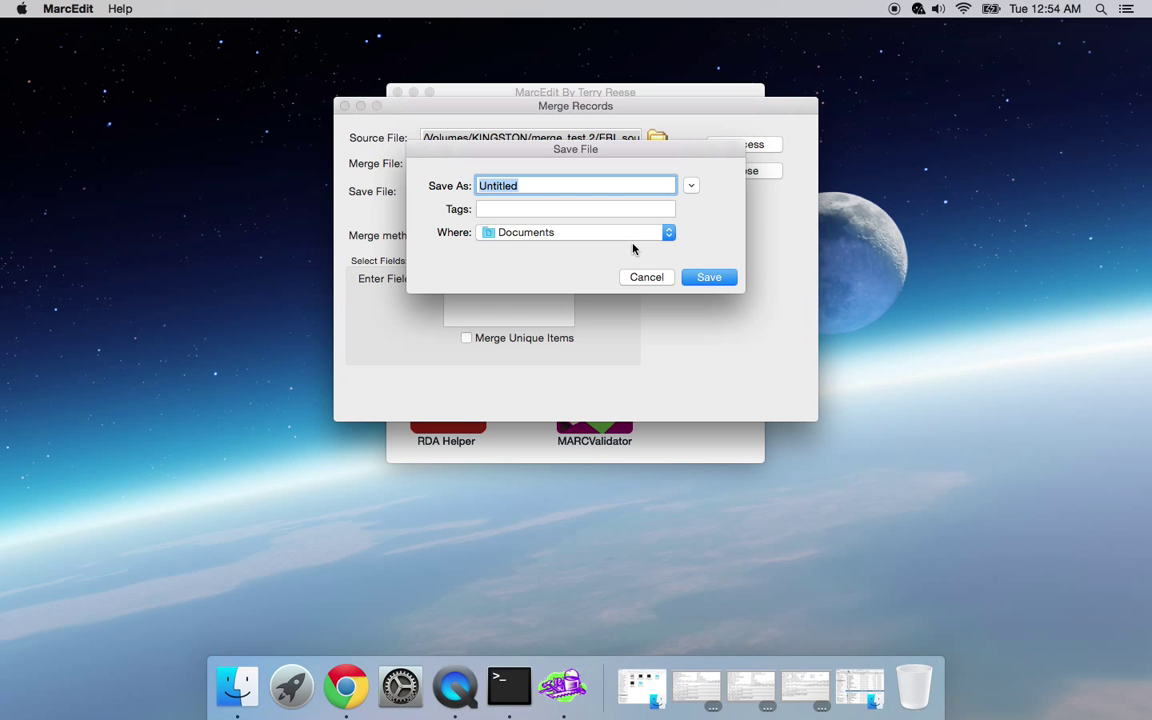
pyautogui.write('saved_ma')
pyautogui.press('BackSpace')
pyautogui.write('erge')
pyautogui.press('Return')
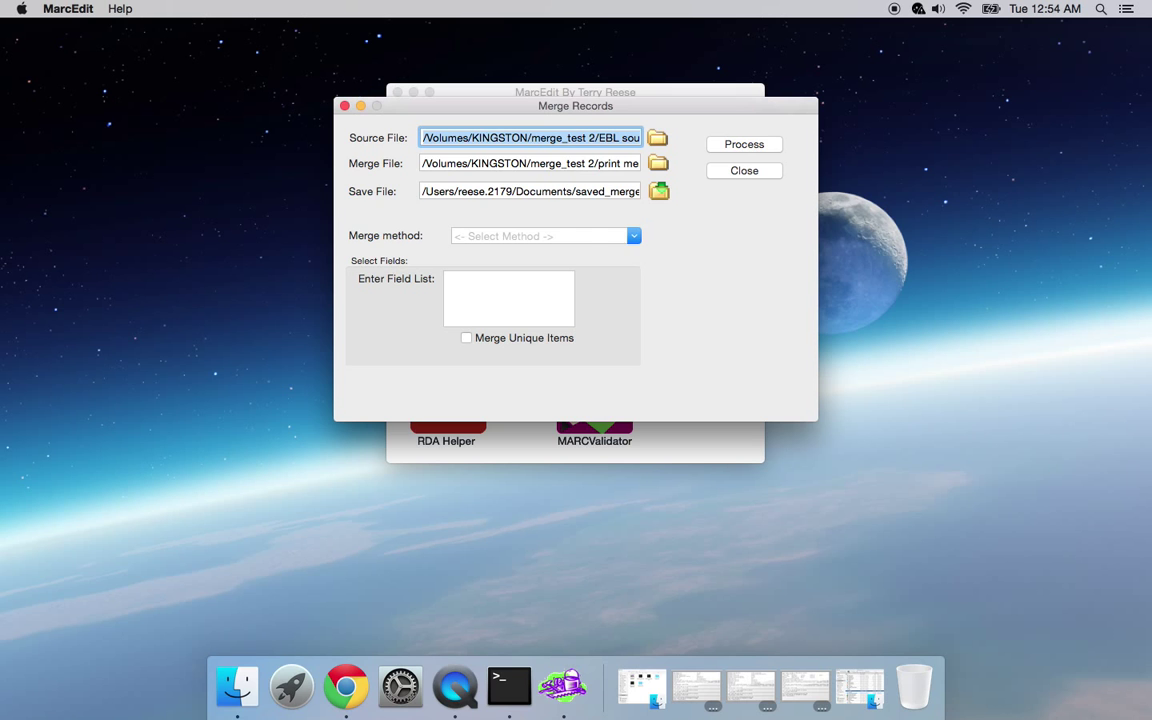
pyautogui.click(633, 235)
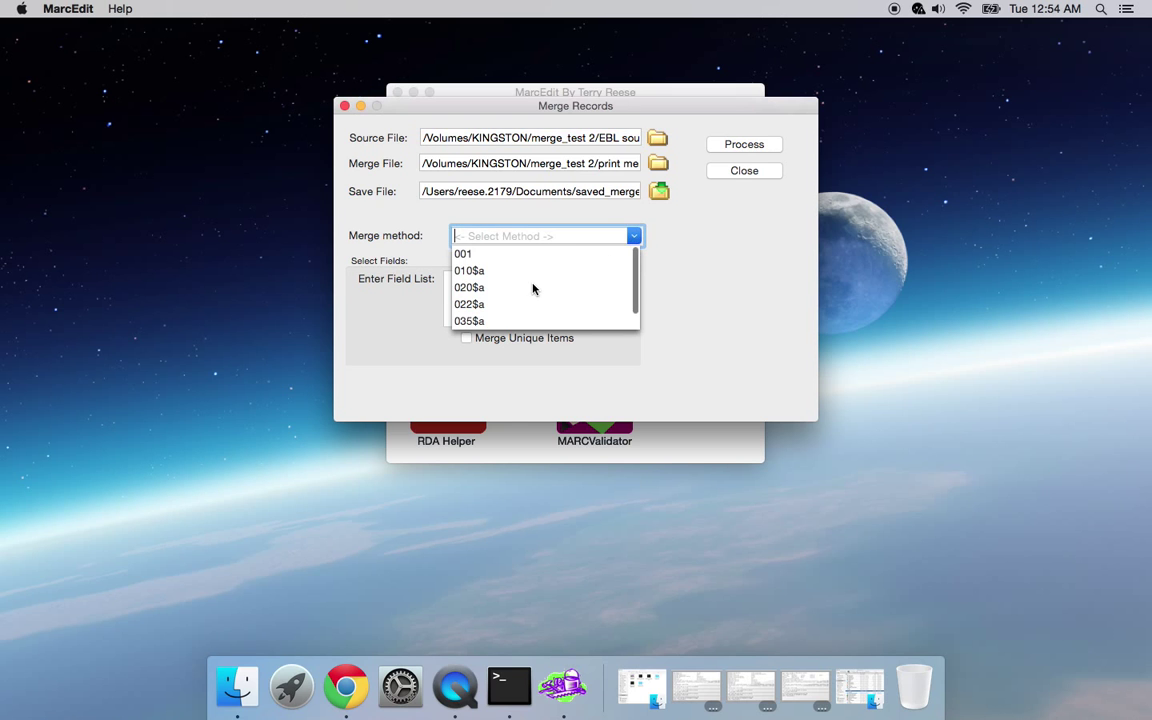
pyautogui.click(466, 288)
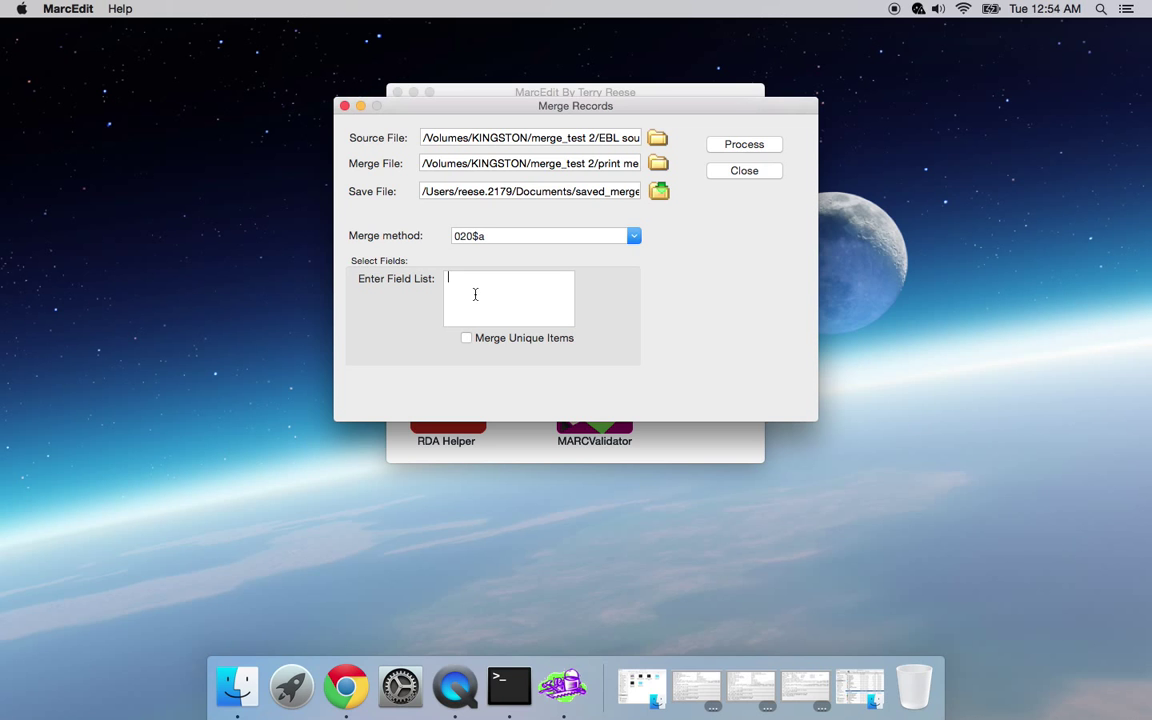
# Step: Enter 901 and 650 as the field list, enable Merge Unique Items, run the merge, and close Merge Records
pyautogui.write('901')
pyautogui.press('Return')
pyautogui.write('650')
pyautogui.click(467, 339)
pyautogui.click(737, 147)
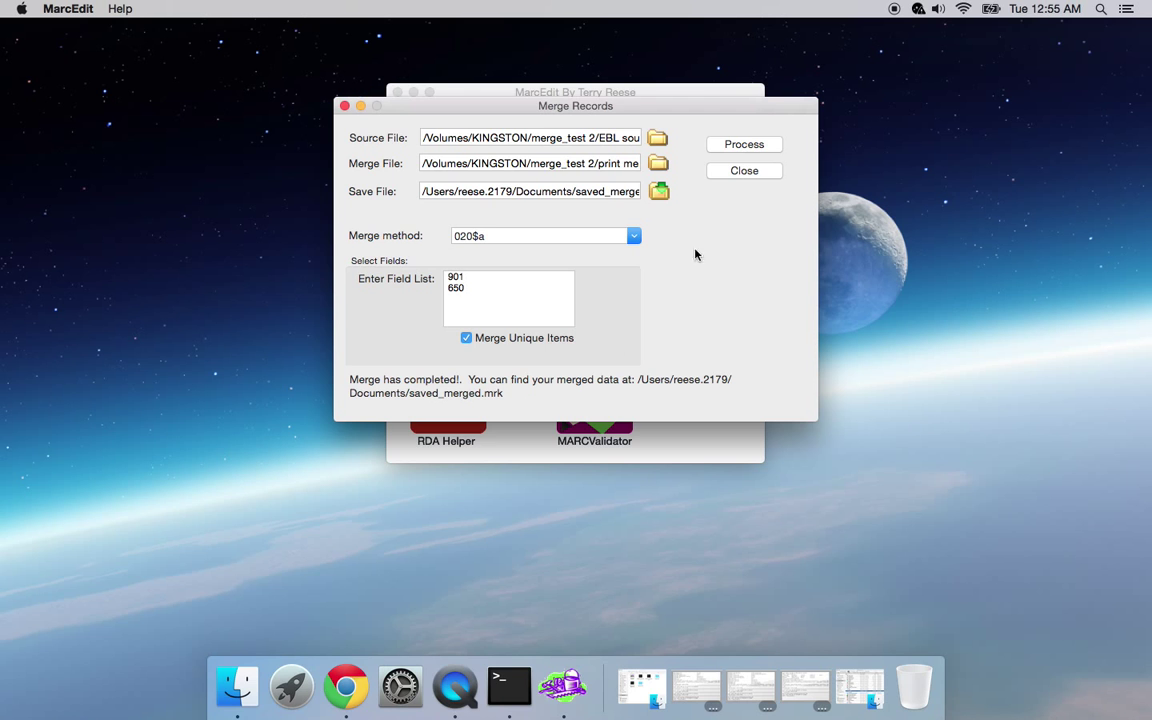
pyautogui.click(741, 172)
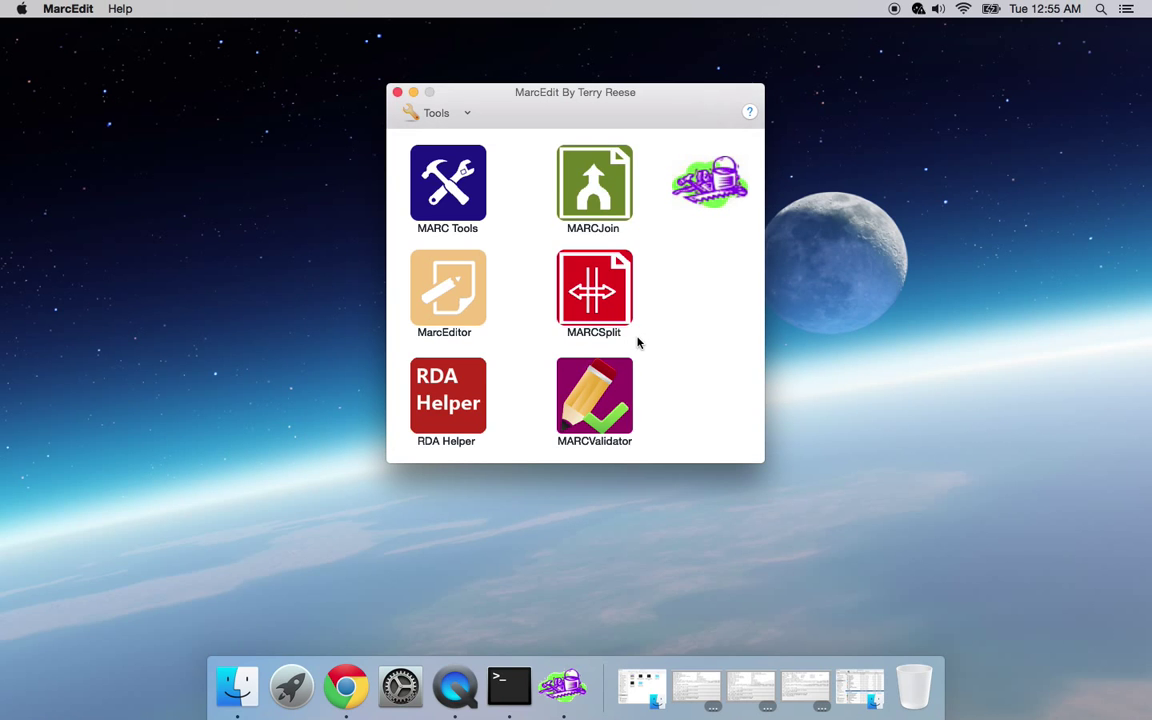
# Step: Open MARCValidator and choose compiled_data.mrc from the Documents folder as the source file
pyautogui.click(616, 400)
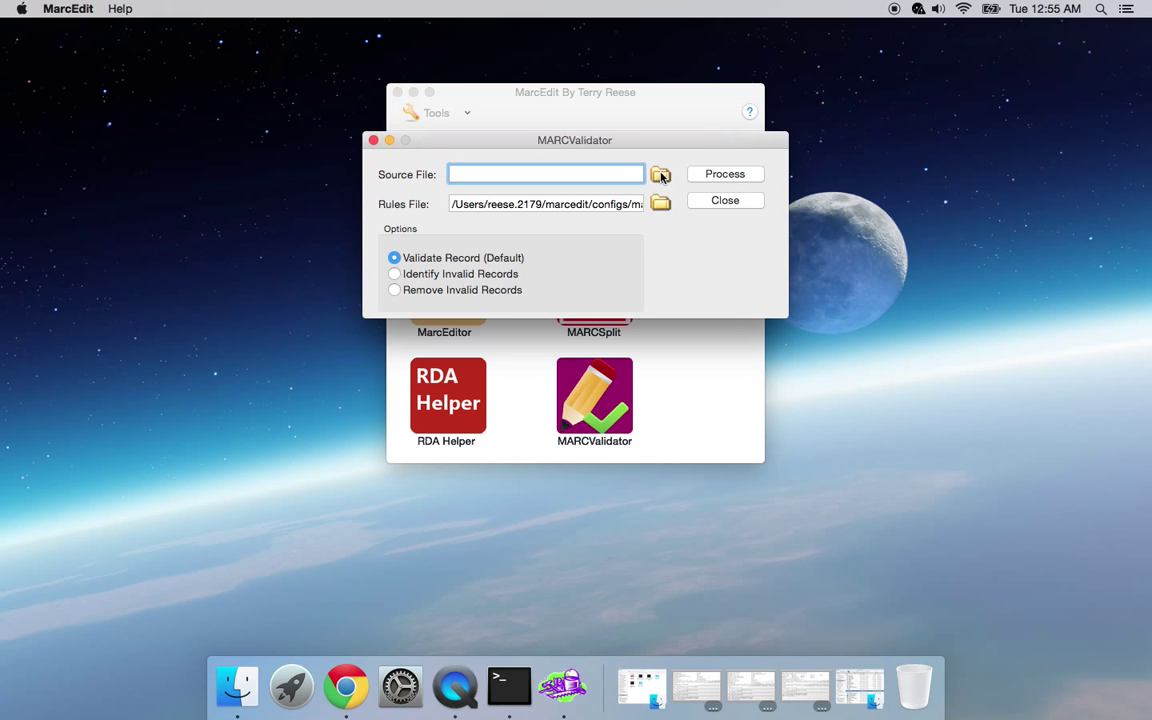
pyautogui.click(660, 175)
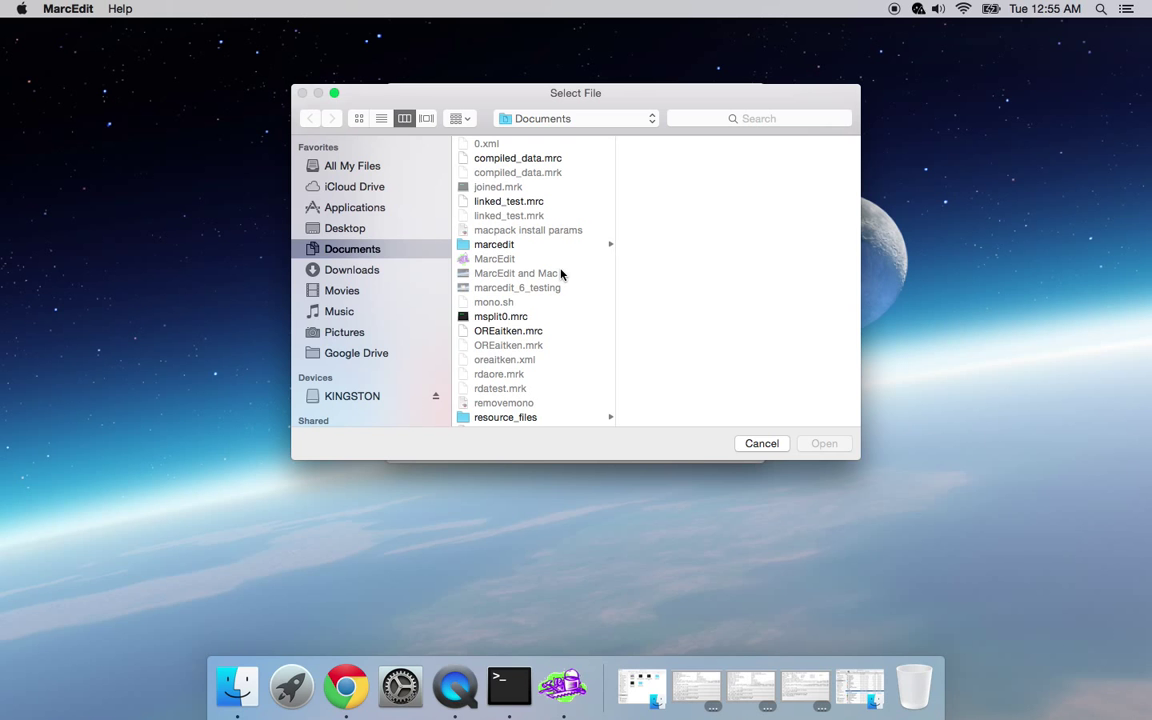
pyautogui.scroll(-4, 561, 273)
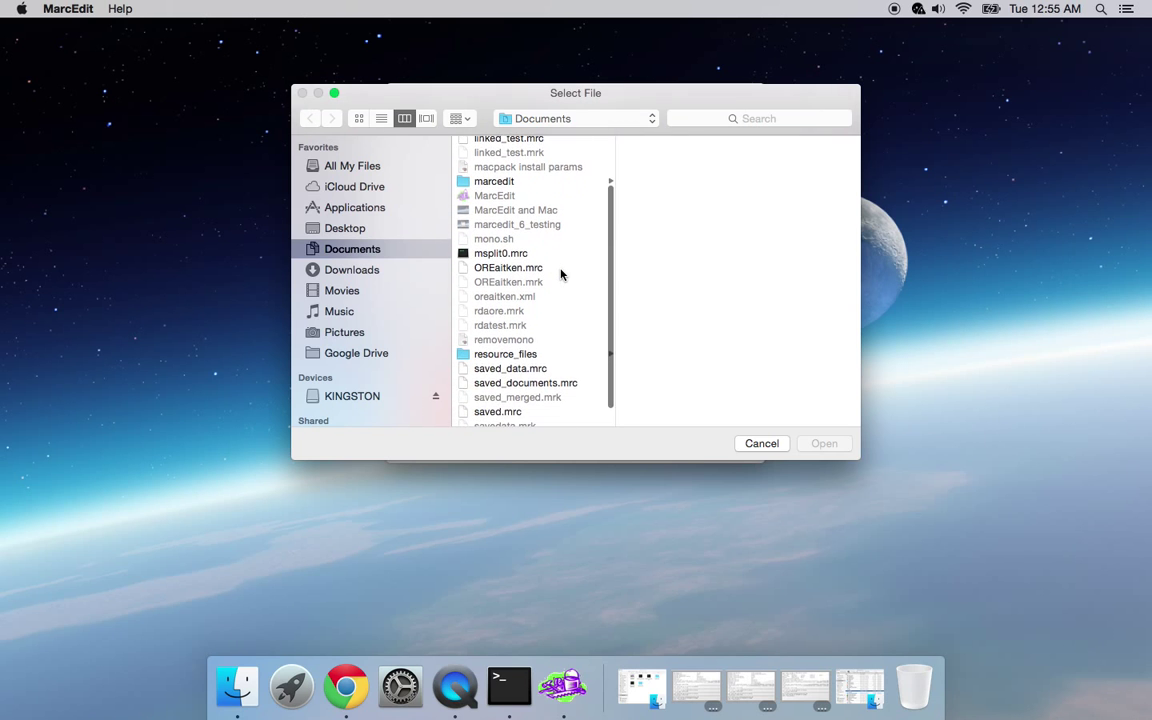
pyautogui.scroll(-2, 561, 273)
pyautogui.scroll(3, 561, 273)
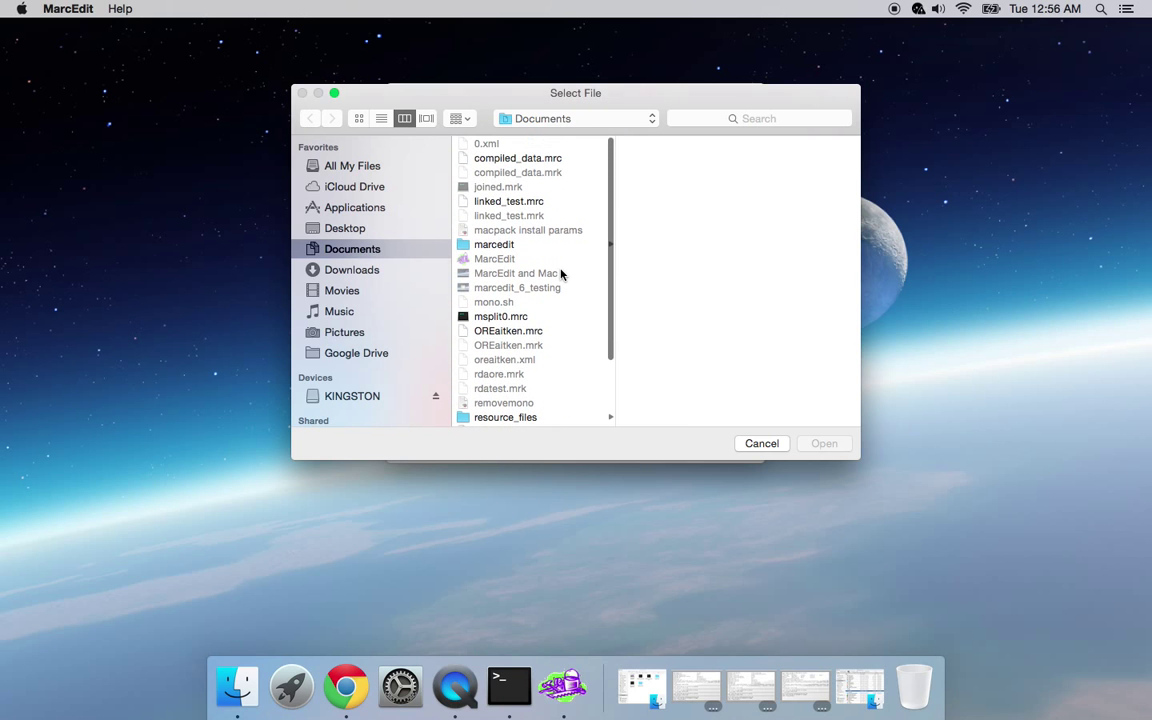
pyautogui.click(536, 158)
pyautogui.doubleClick(536, 158)
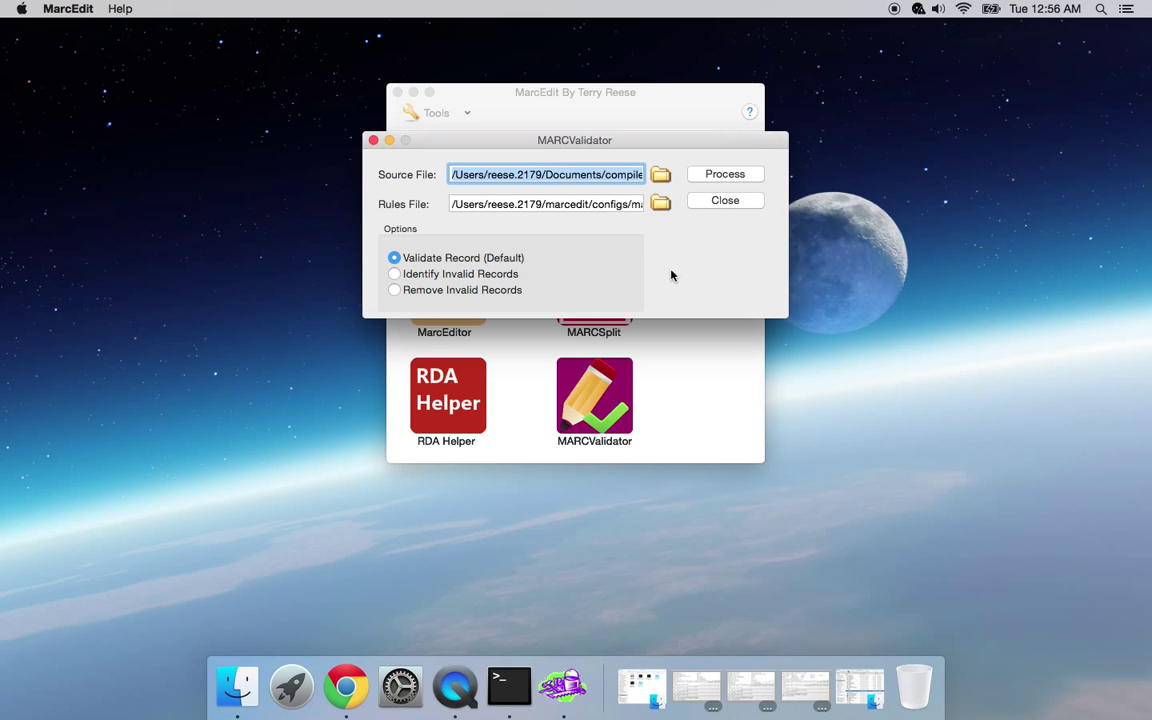
# Step: Run the default Validate Record check on the source file, then review and close the results
pyautogui.click(721, 176)
pyautogui.scroll(-5, 584, 215)
pyautogui.scroll(5, 584, 215)
pyautogui.click(585, 374)
# Step: Run the Identify Invalid Records check on the source file and close the results
pyautogui.click(442, 275)
pyautogui.click(716, 176)
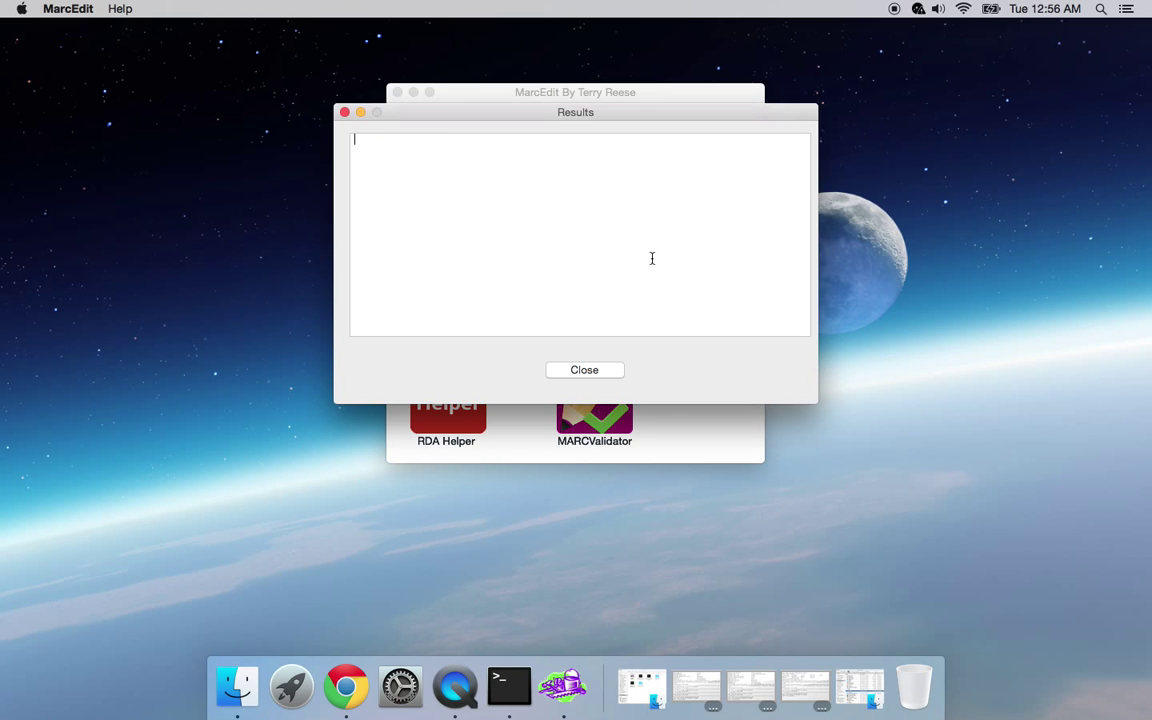
pyautogui.click(585, 371)
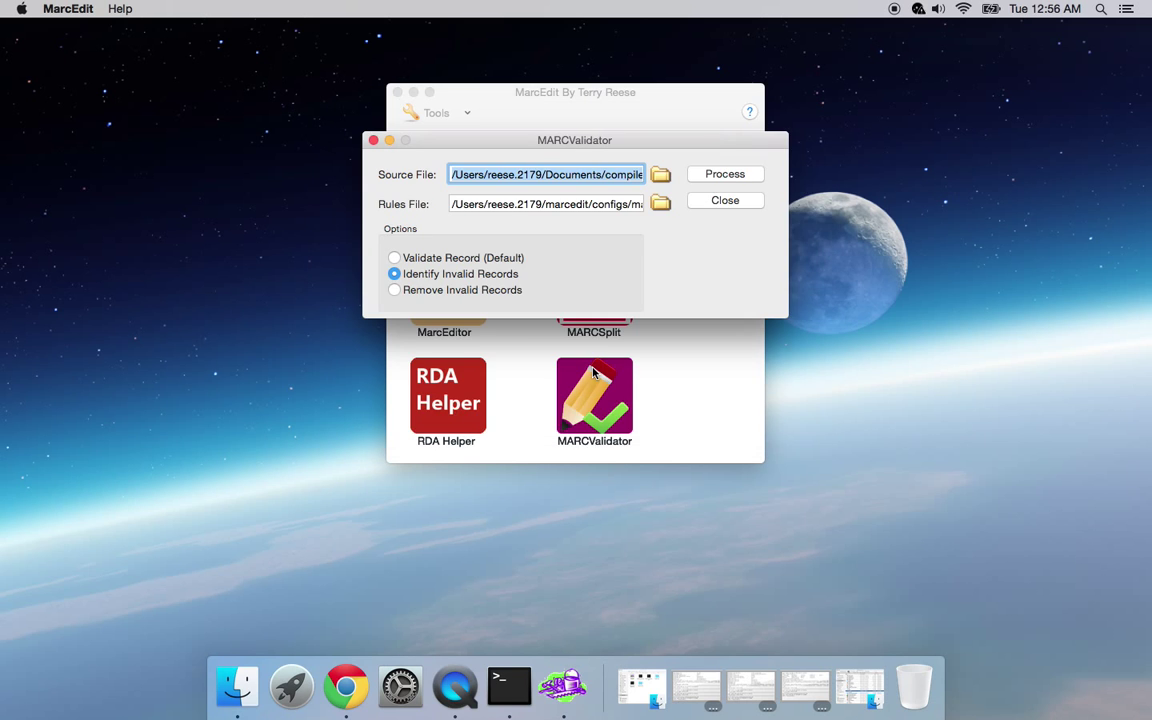
# Step: Go through the Remove, Identify and Validate Record options, ending on Validate Record (Default), and close MARCValidator
pyautogui.click(466, 291)
pyautogui.click(466, 274)
pyautogui.click(466, 259)
pyautogui.click(722, 200)
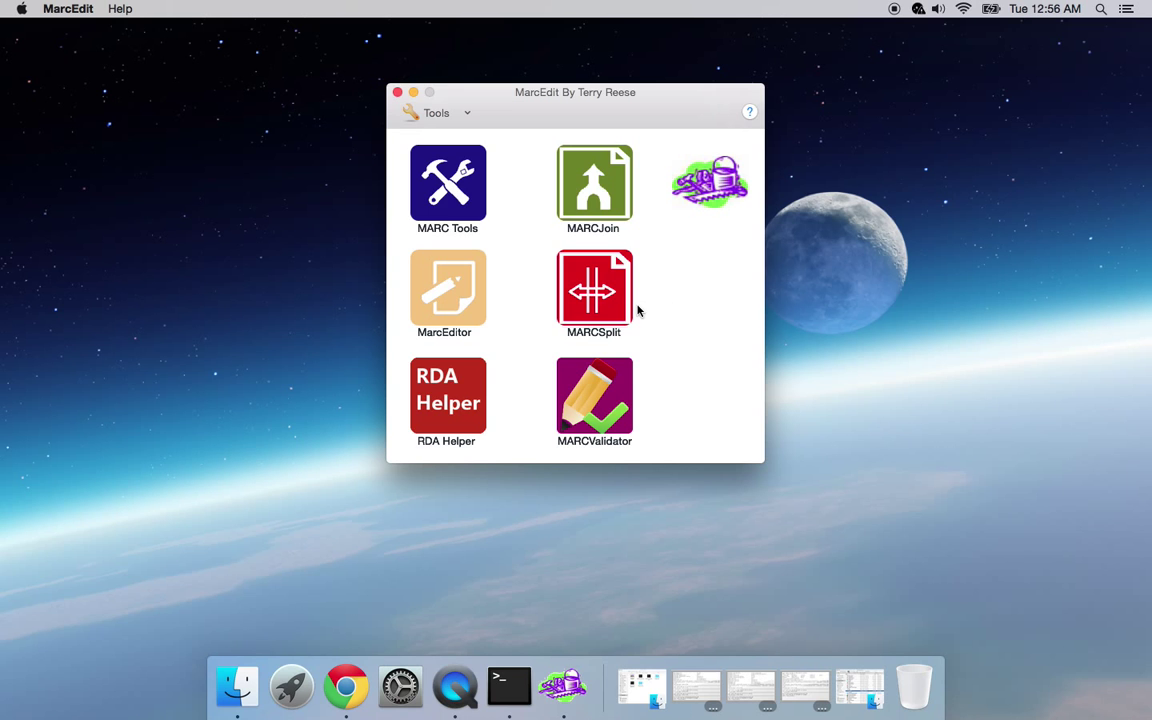
# Step: Open MARCSplit in MARC Utilities and choose compiled_data.mrc from the Documents folder as the source file
pyautogui.click(456, 116)
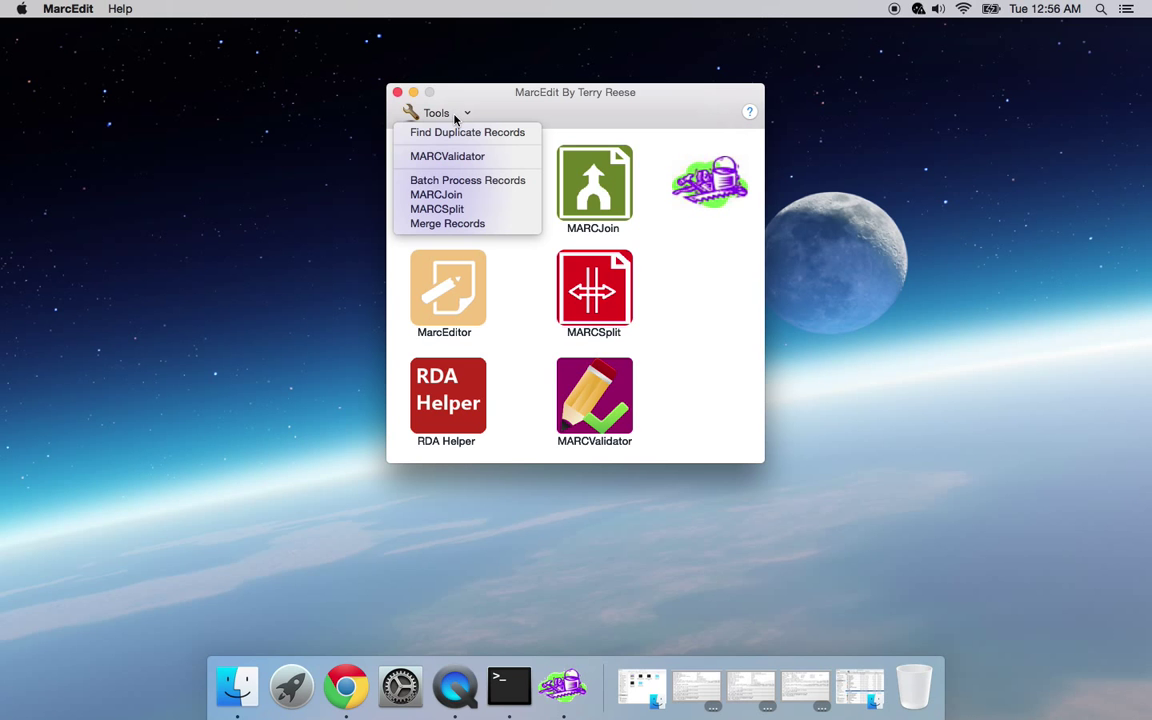
pyautogui.click(450, 182)
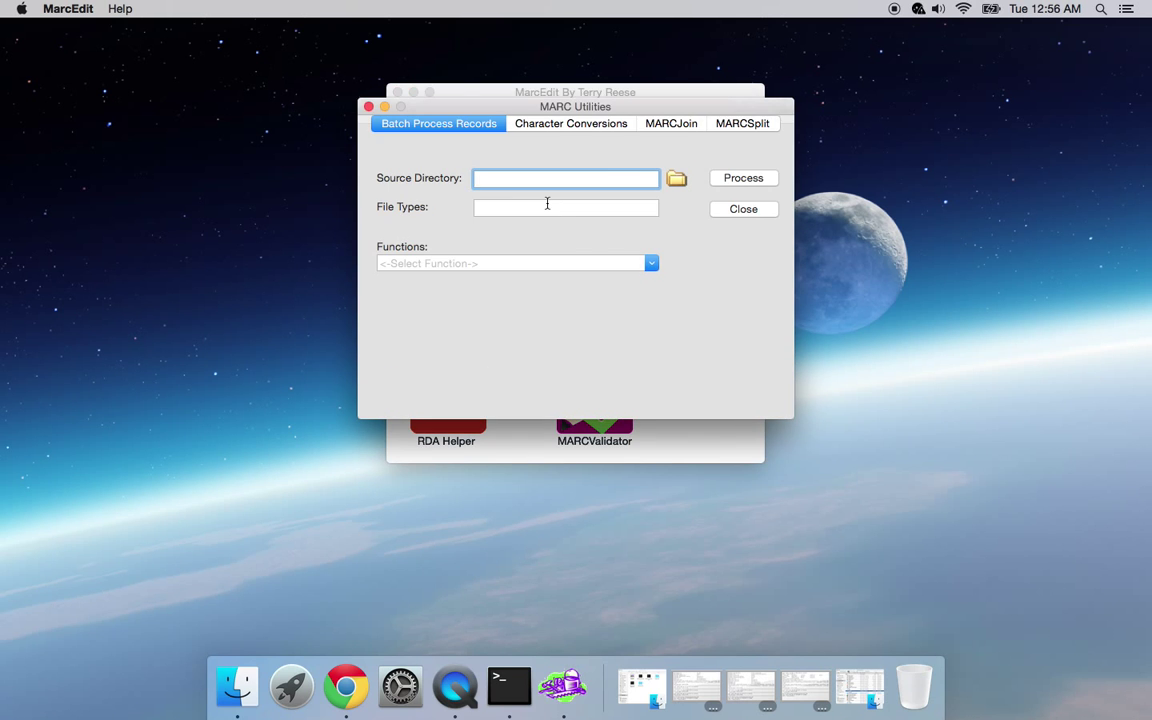
pyautogui.click(676, 123)
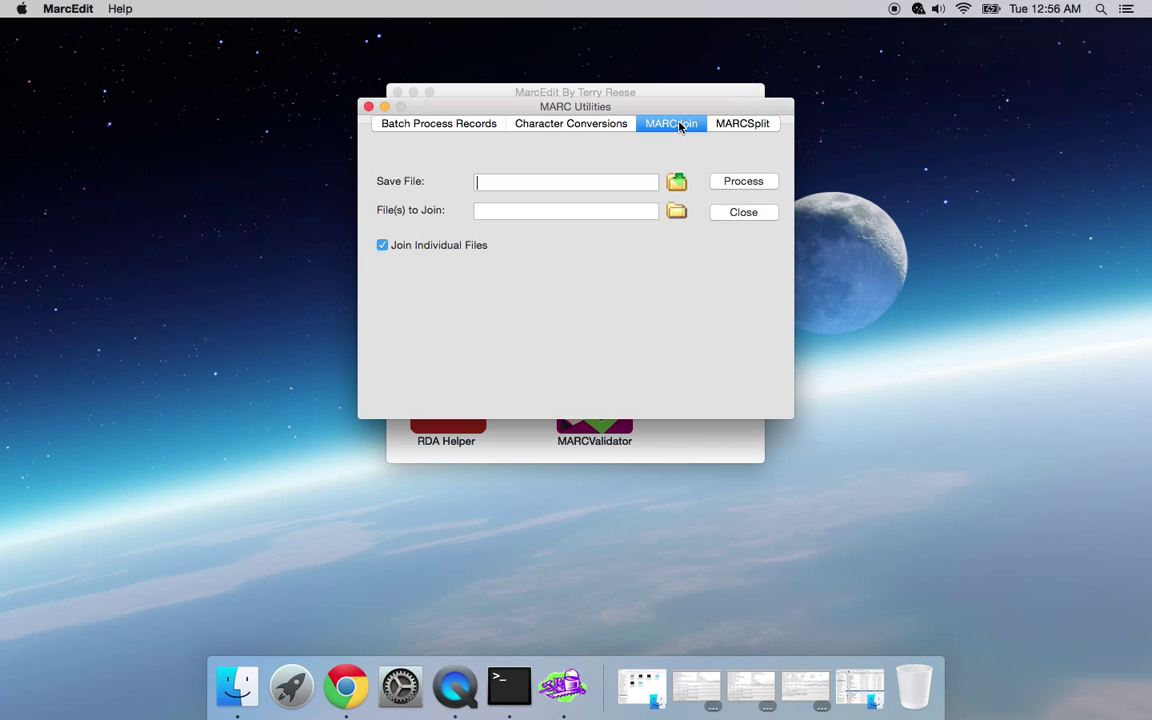
pyautogui.click(738, 123)
pyautogui.click(656, 178)
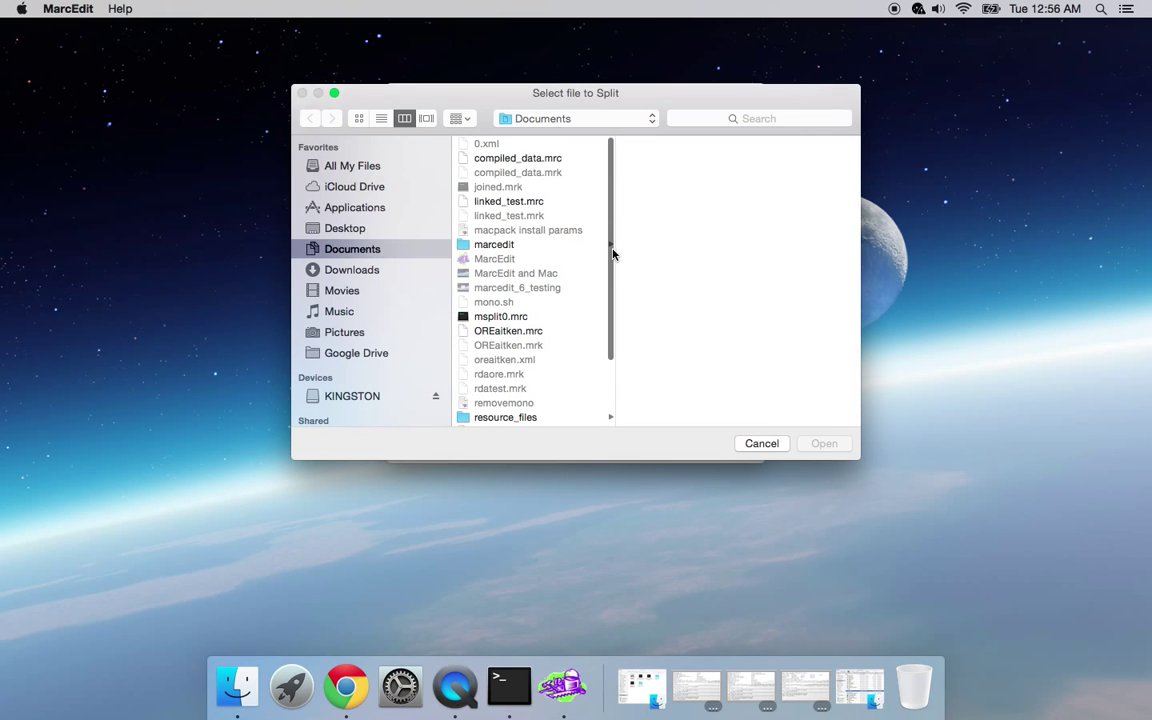
pyautogui.click(543, 160)
pyautogui.doubleClick(543, 160)
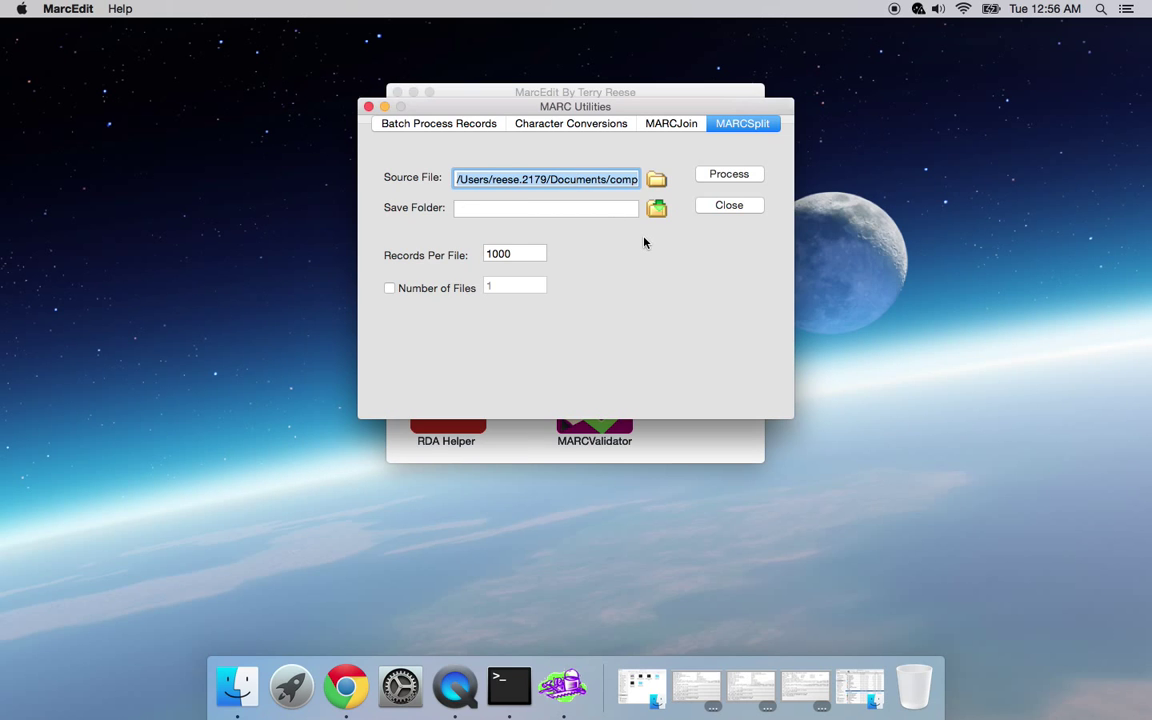
# Step: Split the file into Documents with 5 records per file, and close MARC Utilities
pyautogui.click(656, 206)
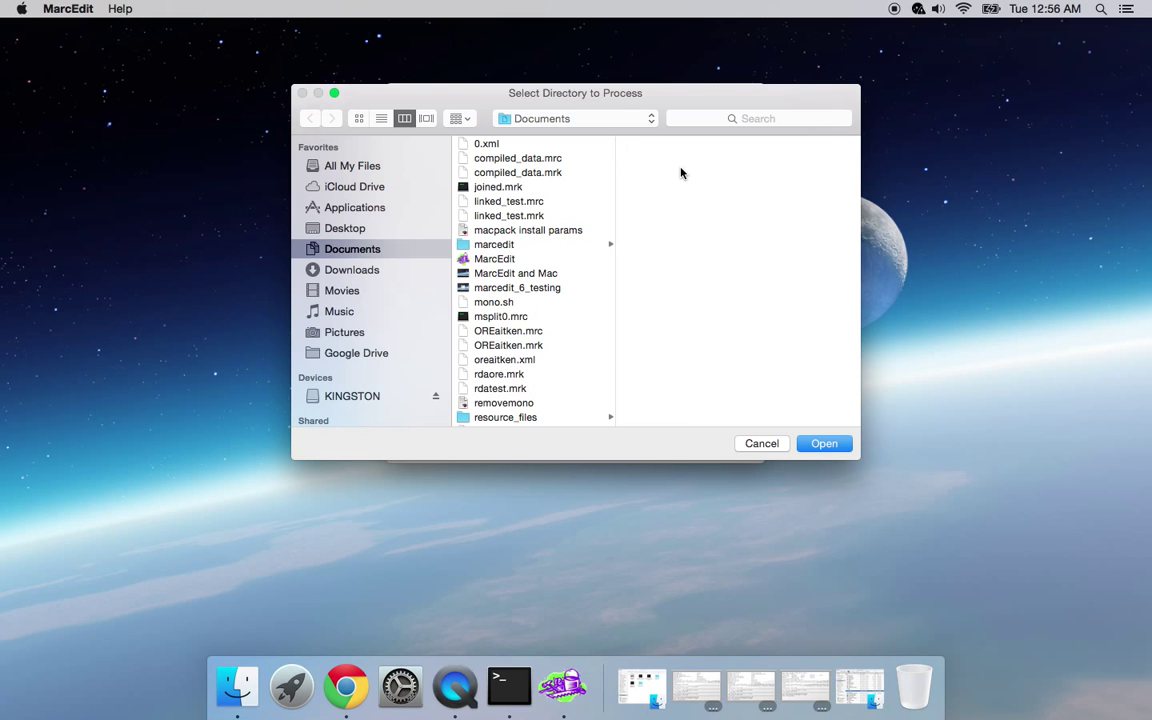
pyautogui.click(820, 444)
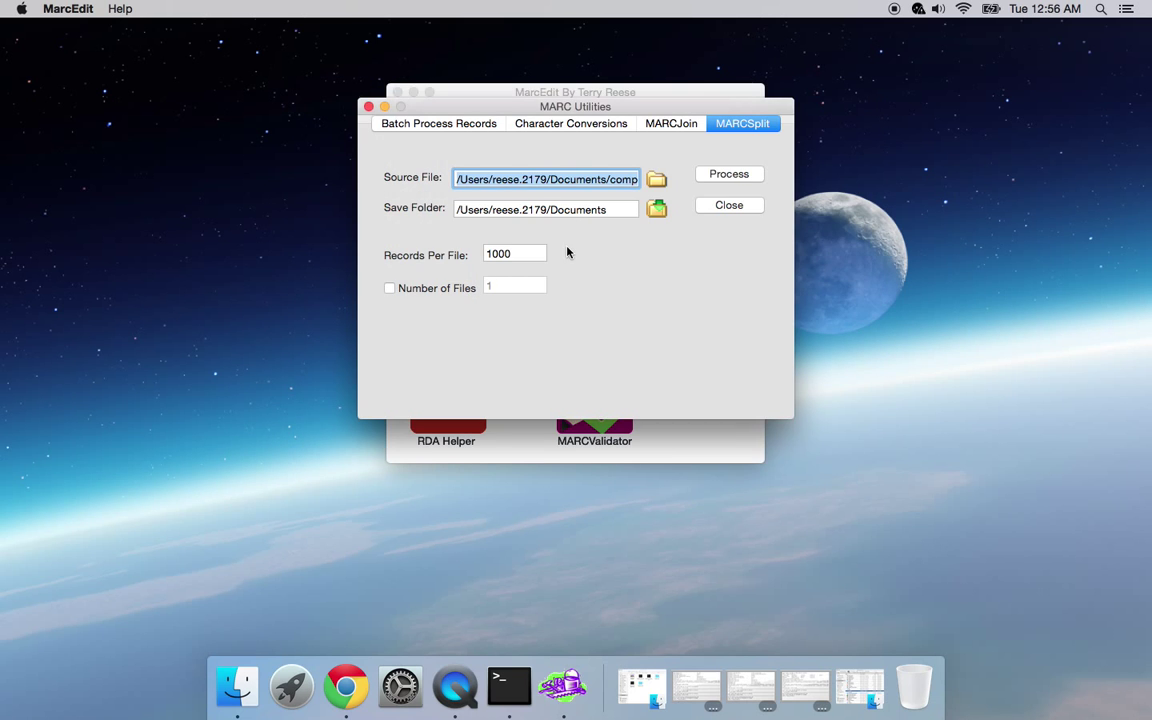
pyautogui.press('Tab')
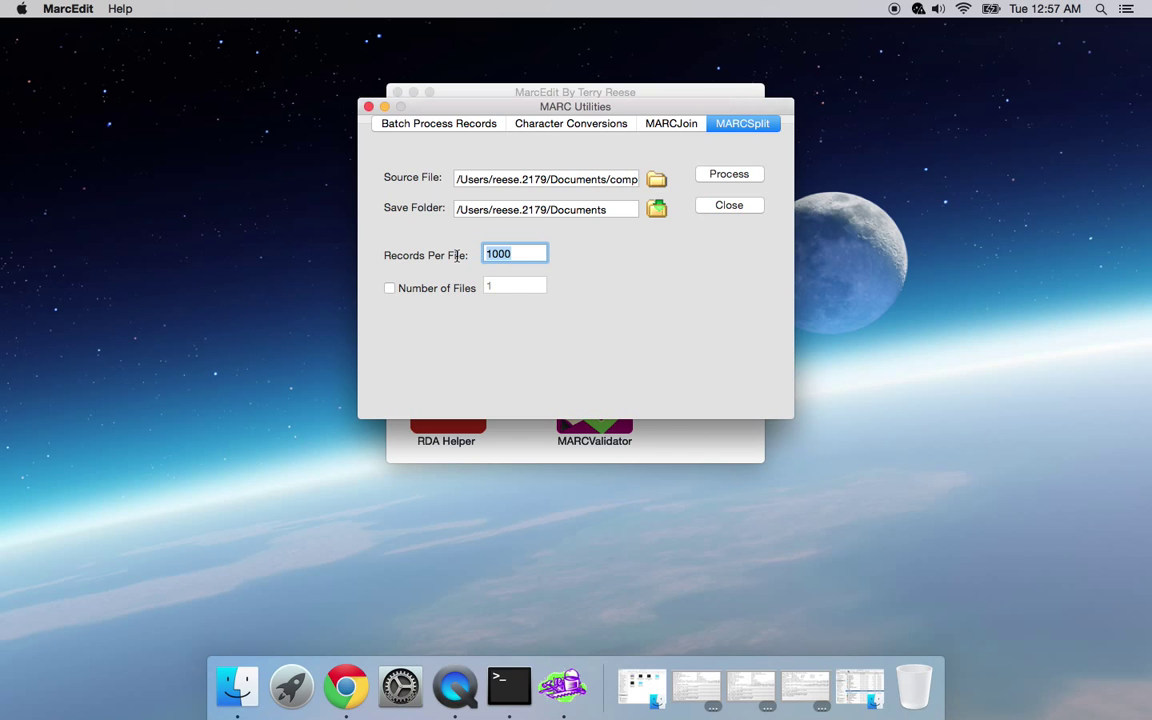
pyautogui.write('5')
pyautogui.click(712, 180)
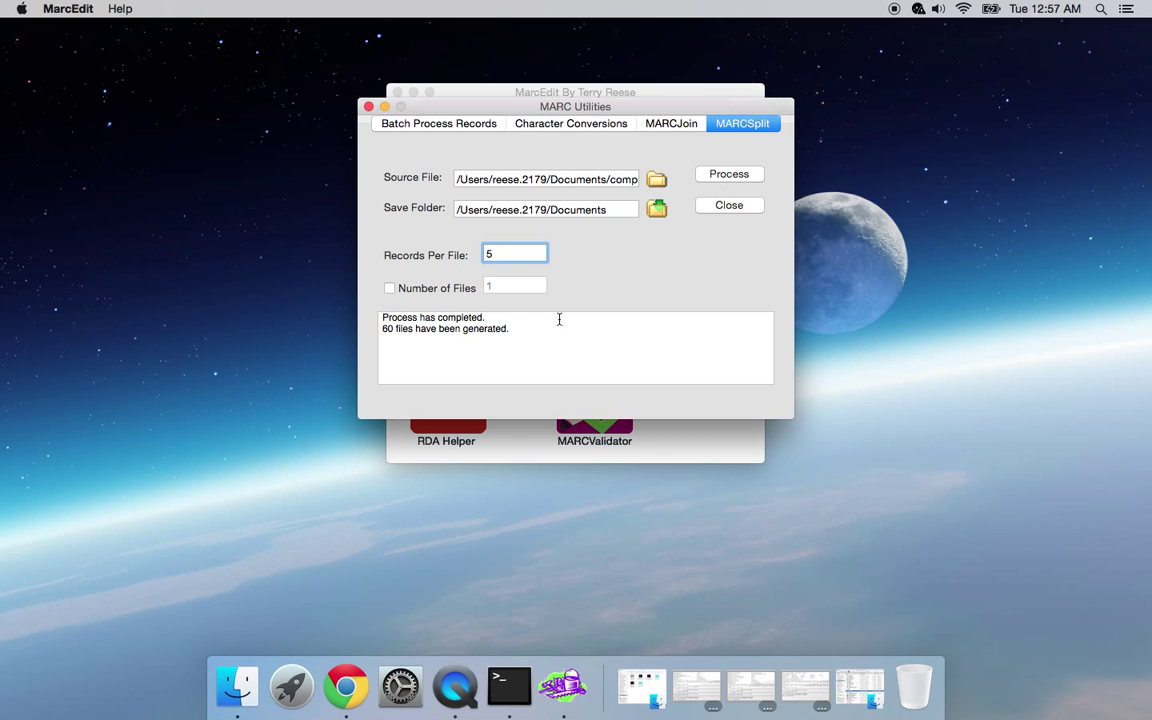
pyautogui.click(728, 206)
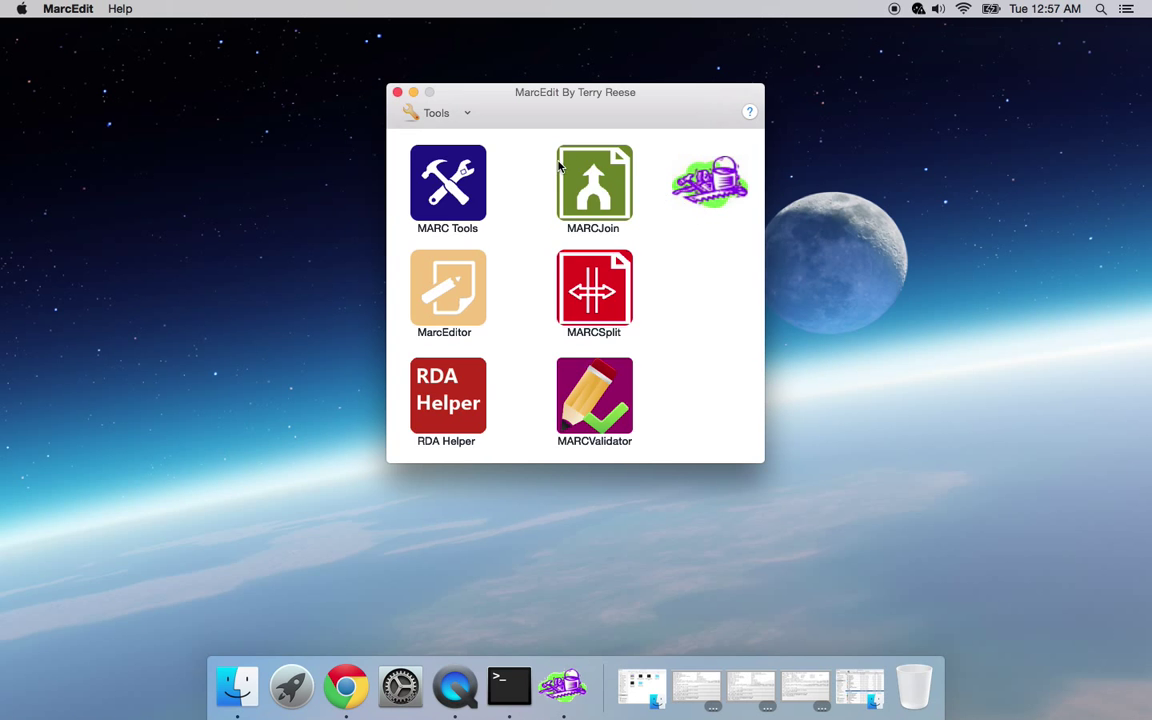
# Step: Switch to Finder and copy the split files msplit00000000.mrc through msplit00000059.mrc from the Documents folder
pyautogui.click(258, 690)
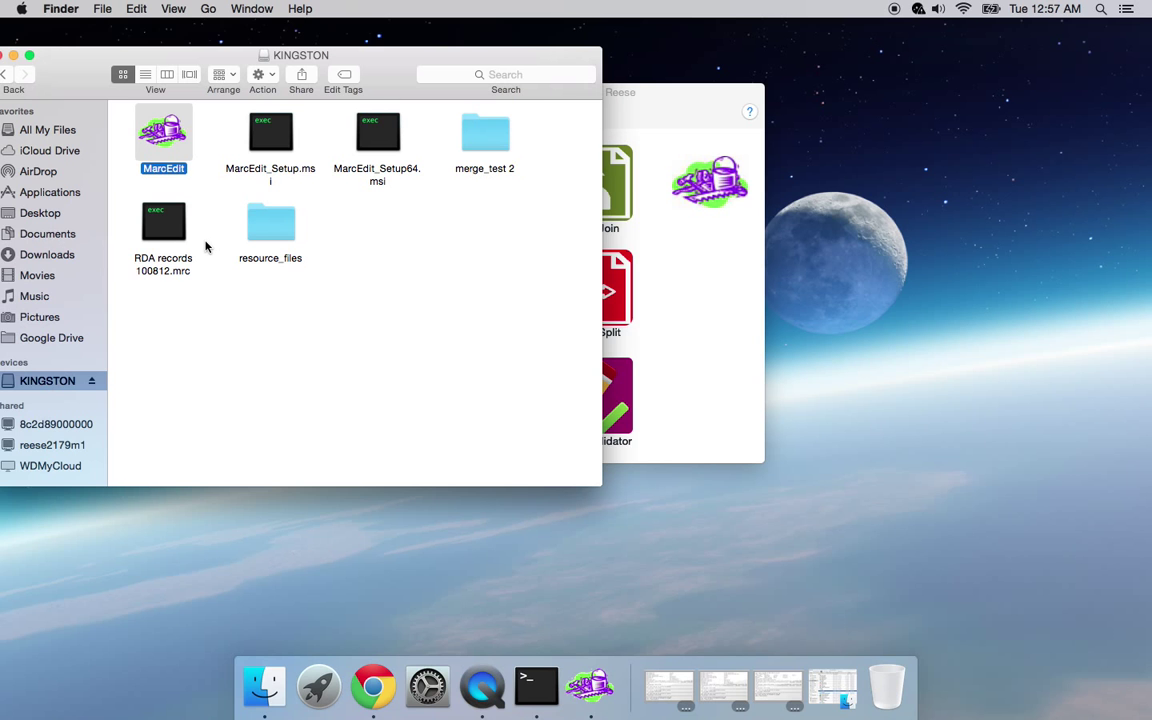
pyautogui.click(48, 236)
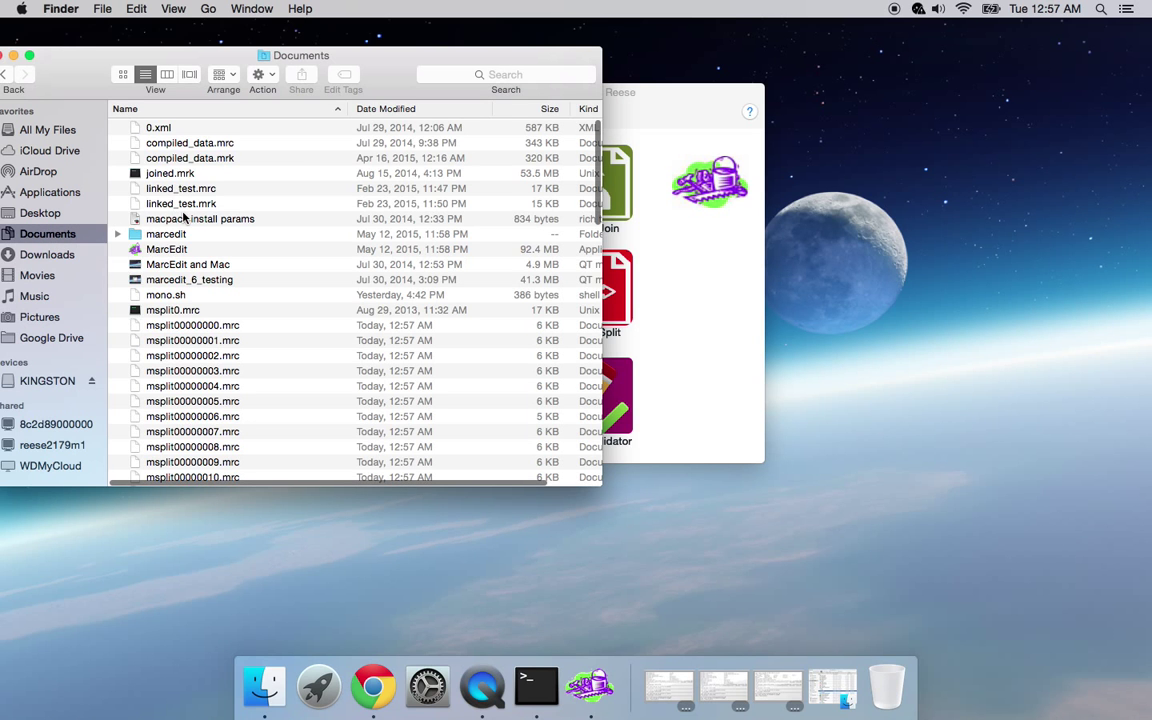
pyautogui.scroll(-10, 183, 215)
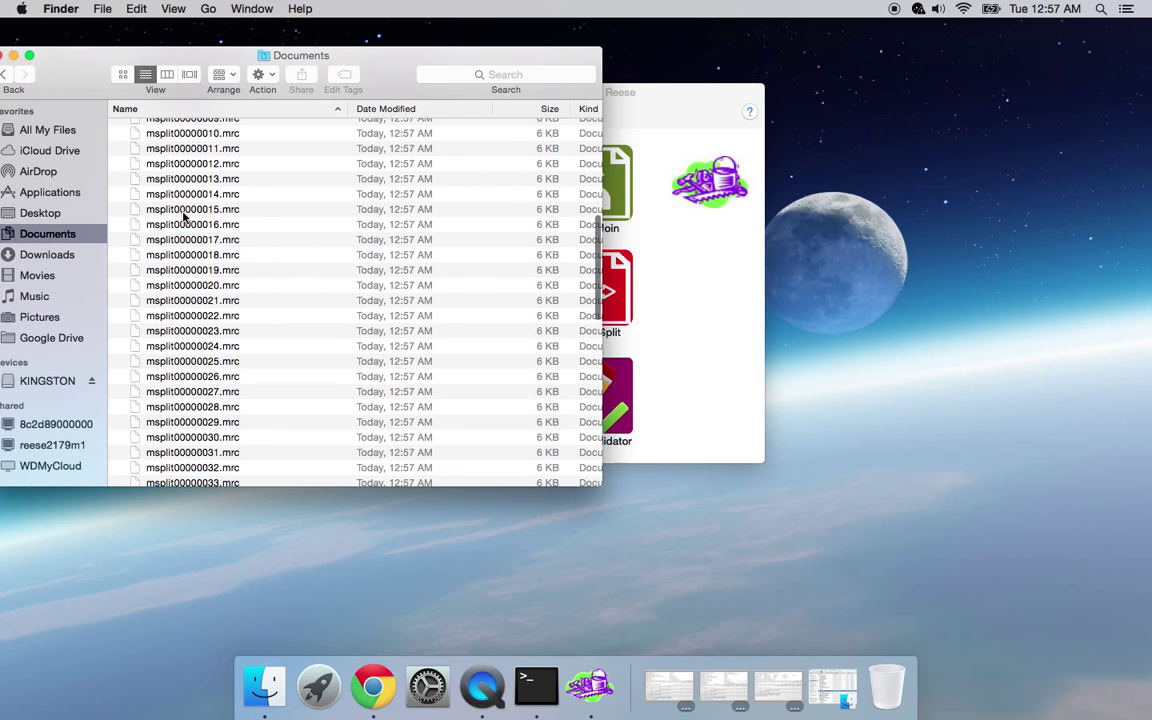
pyautogui.scroll(-15, 183, 215)
pyautogui.scroll(10, 183, 215)
pyautogui.scroll(12, 183, 215)
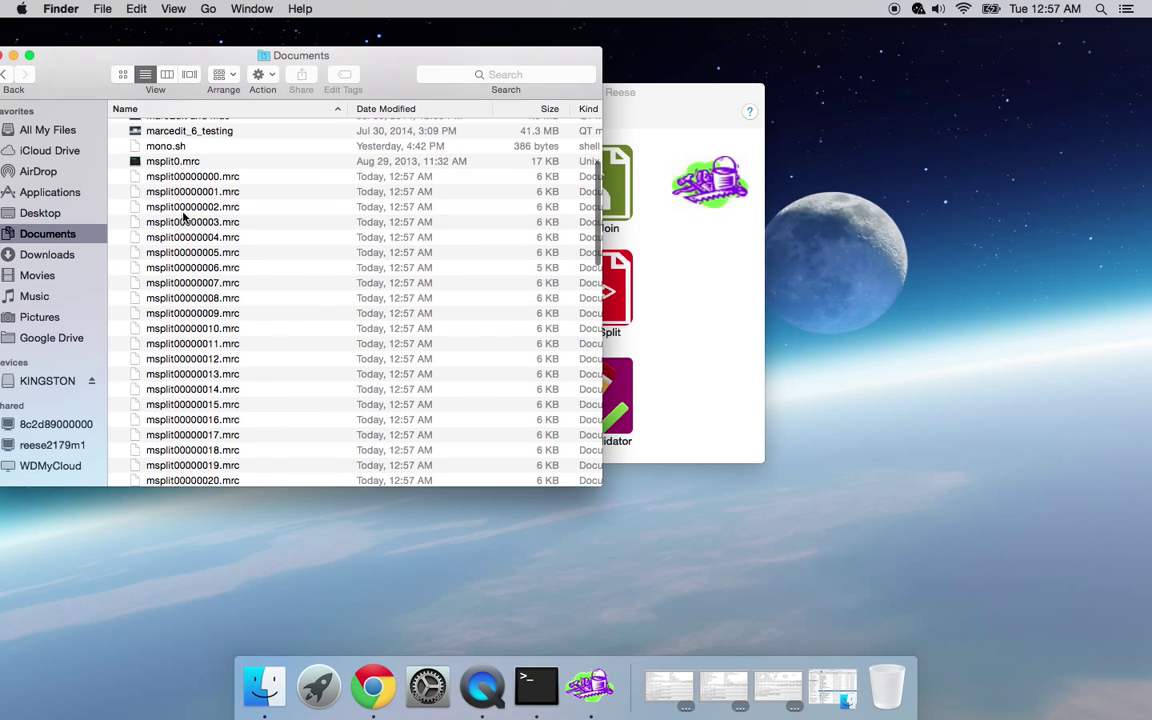
pyautogui.click(178, 176)
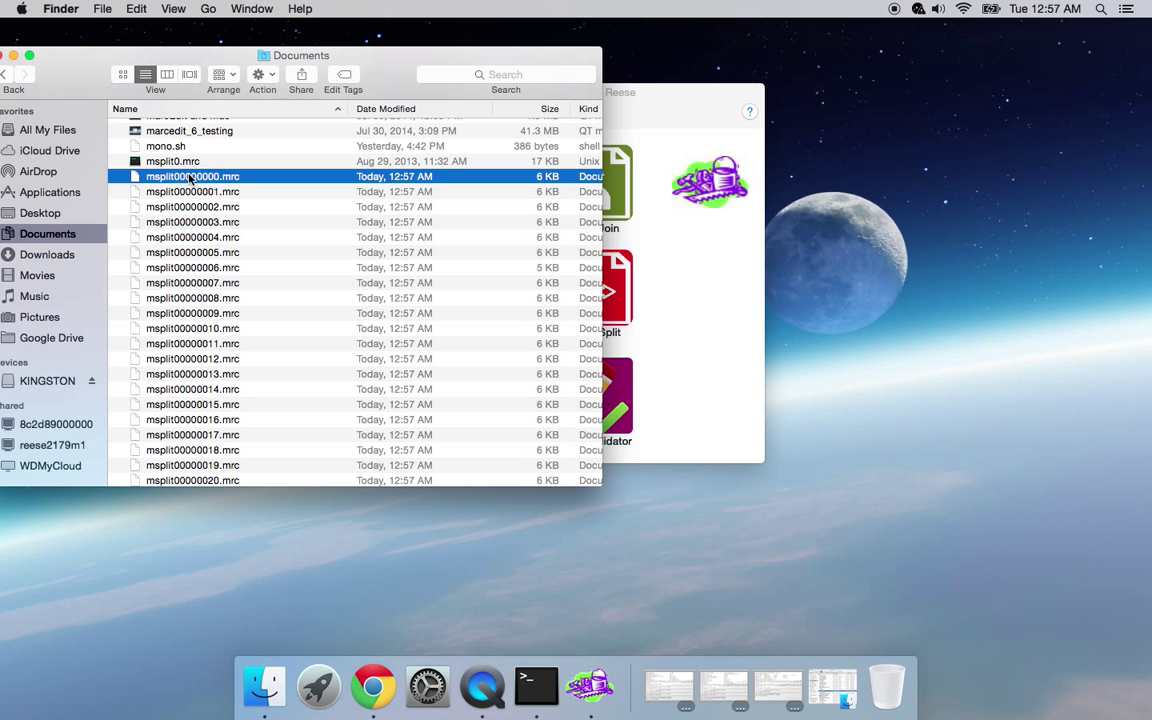
pyautogui.scroll(-8, 250, 237)
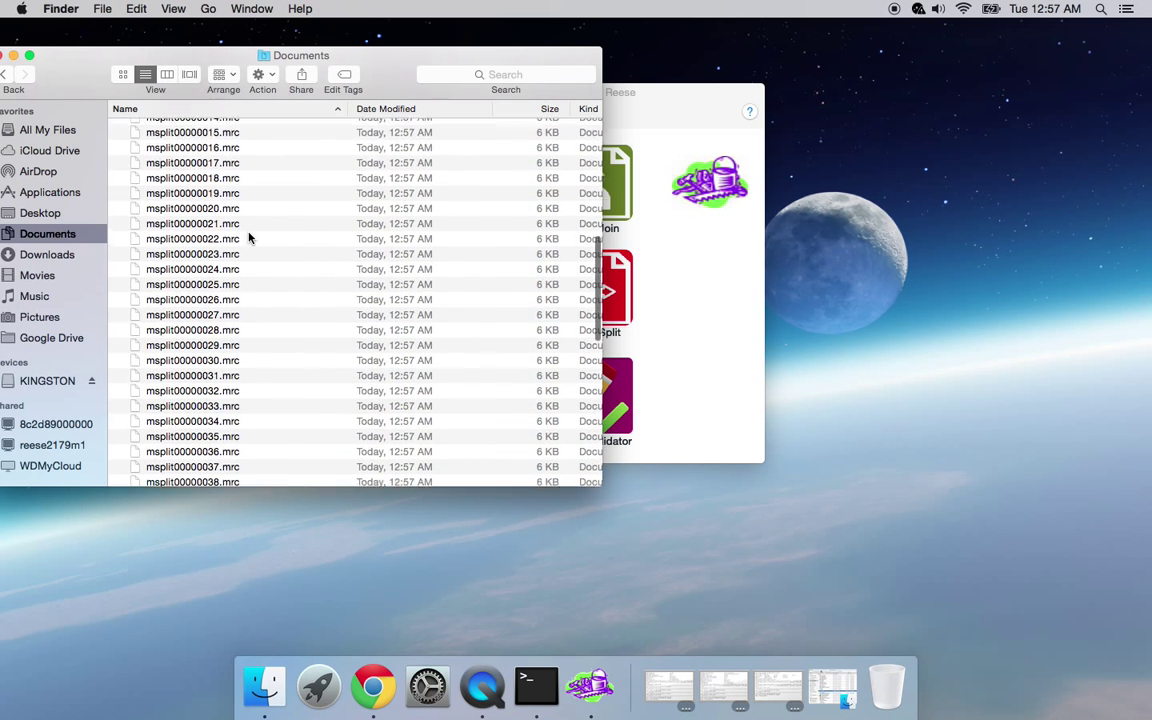
pyautogui.scroll(-8, 250, 237)
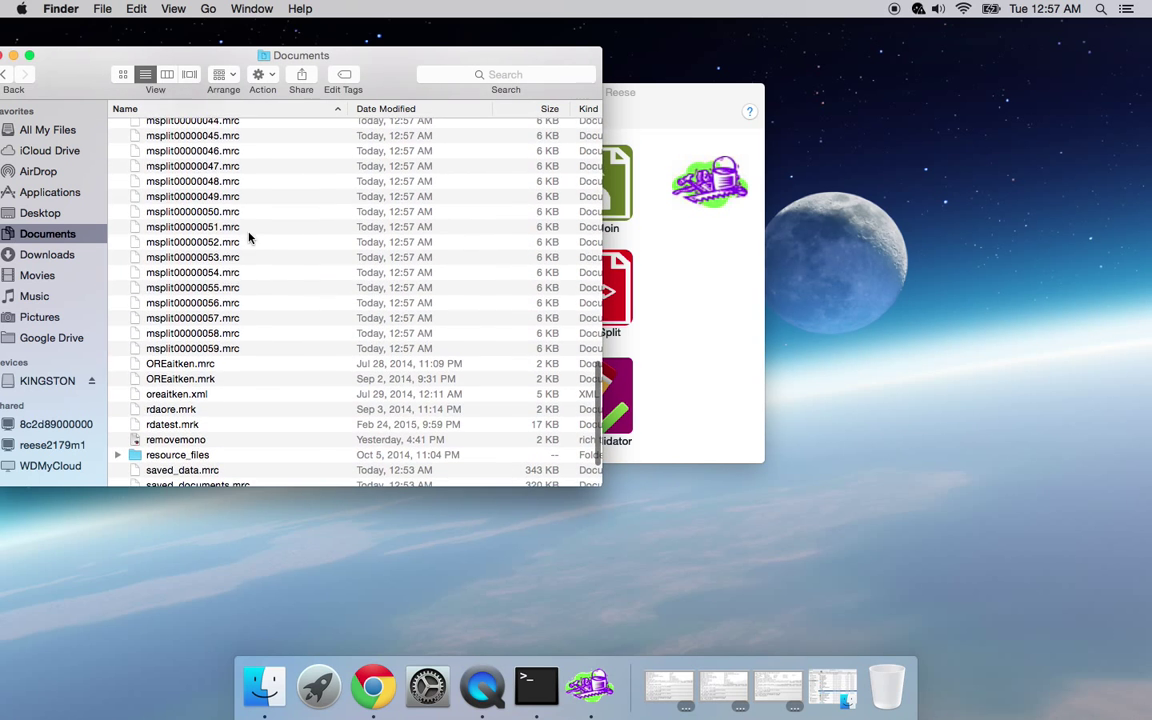
pyautogui.keyDown('shift'); pyautogui.click(186, 349); pyautogui.keyUp('shift')
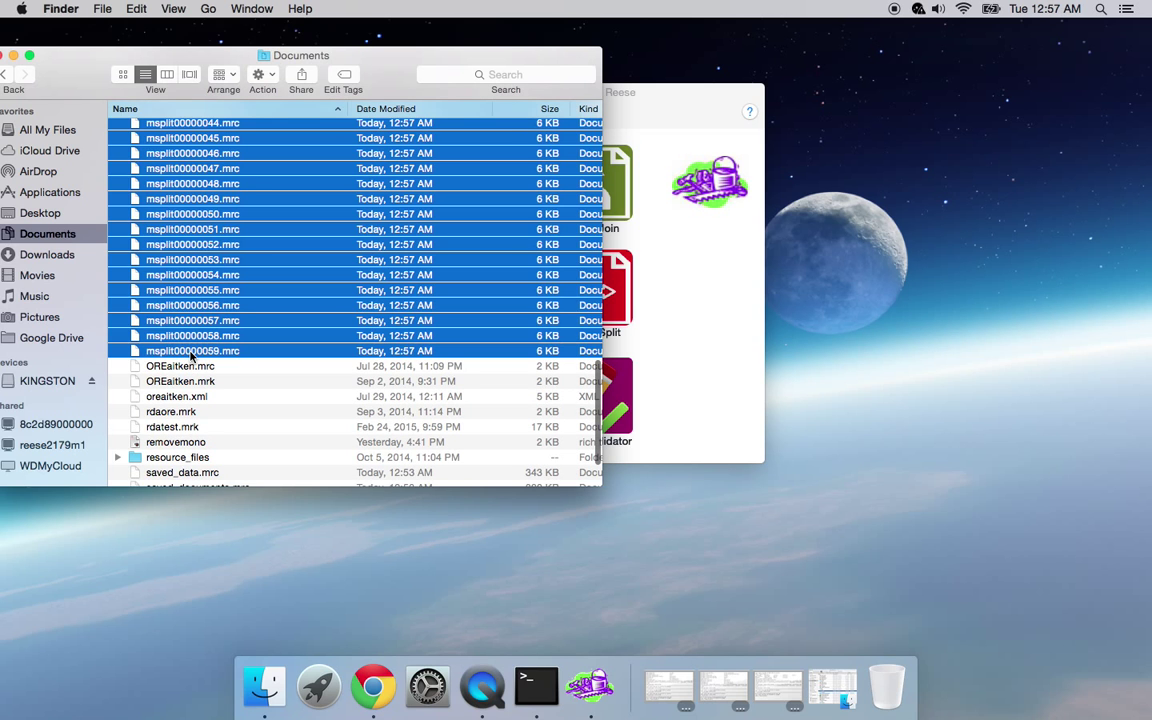
pyautogui.click(133, 9)
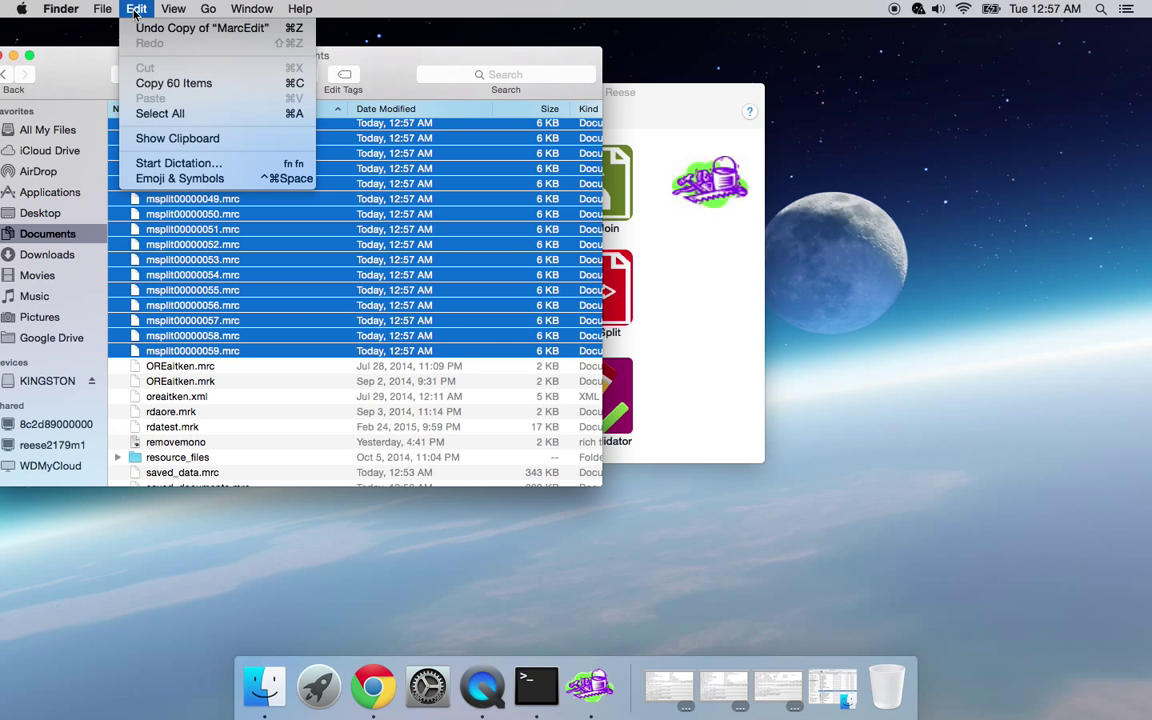
pyautogui.click(193, 86)
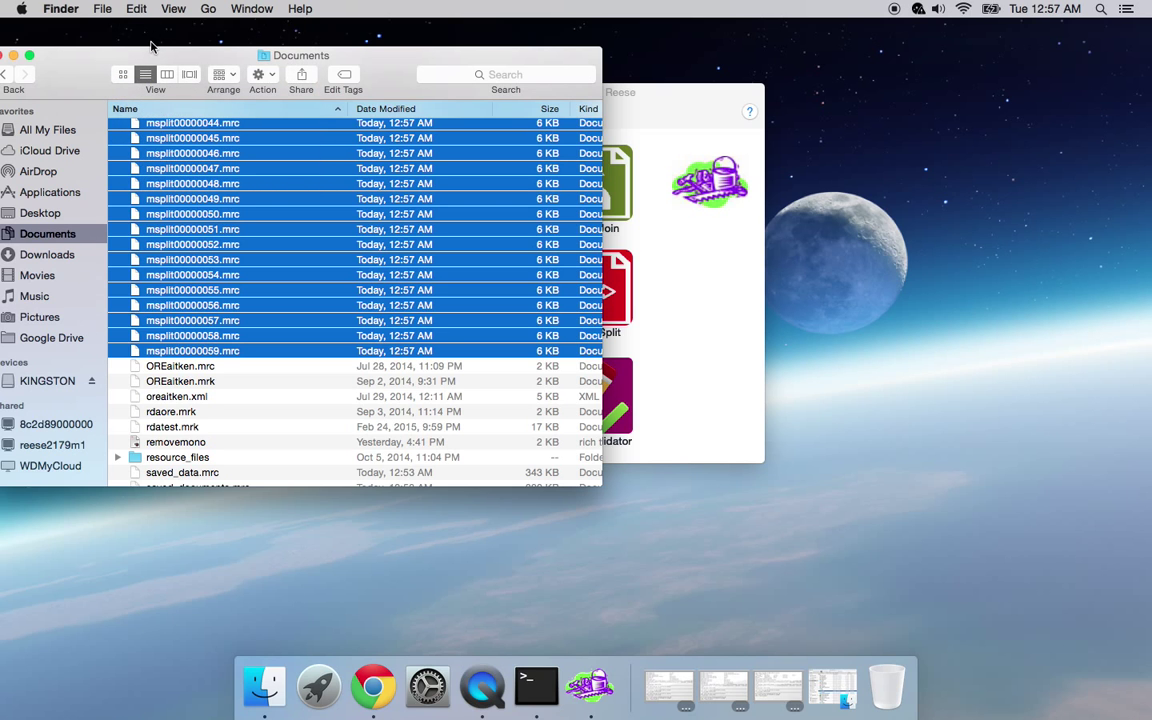
pyautogui.click(143, 213)
pyautogui.click(98, 9)
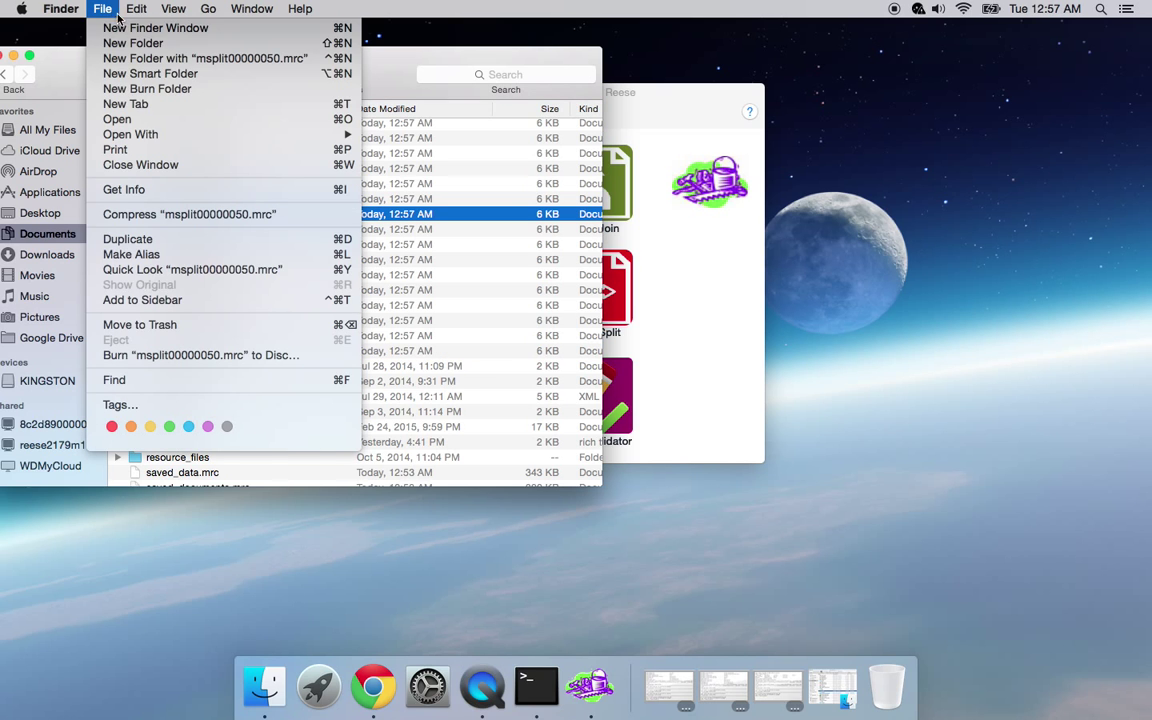
pyautogui.click(140, 28)
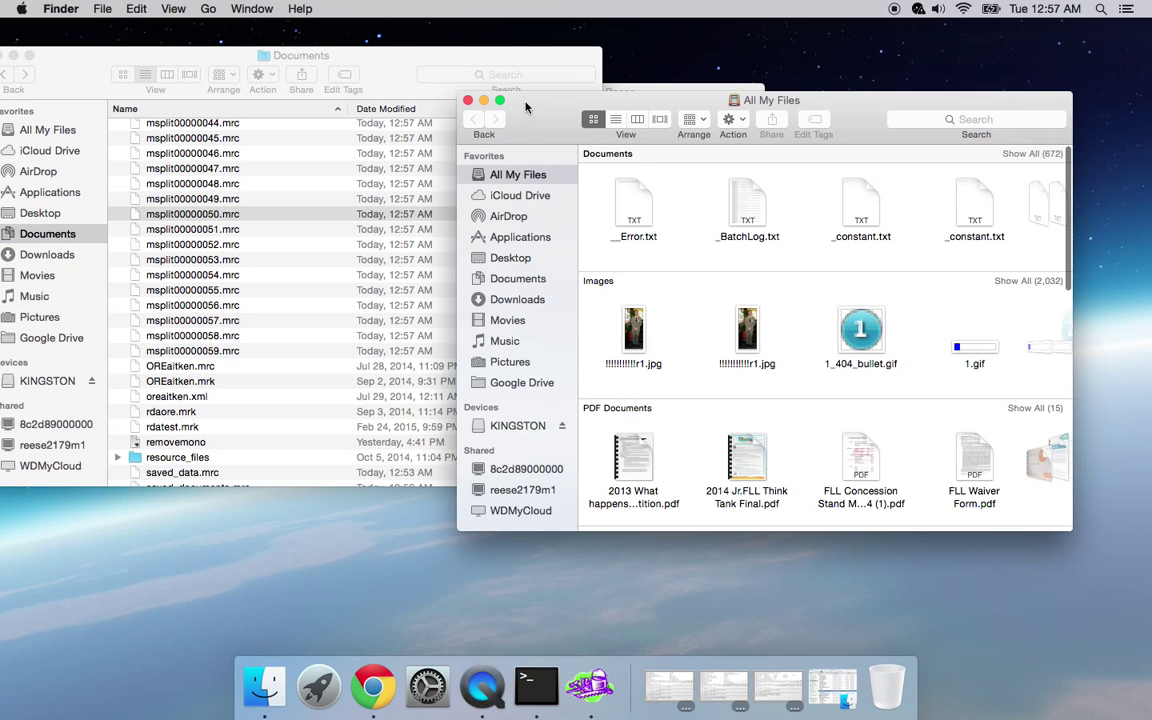
pyautogui.click(467, 100)
# Step: Create a new folder named "split files" in the Documents folder
pyautogui.click(102, 9)
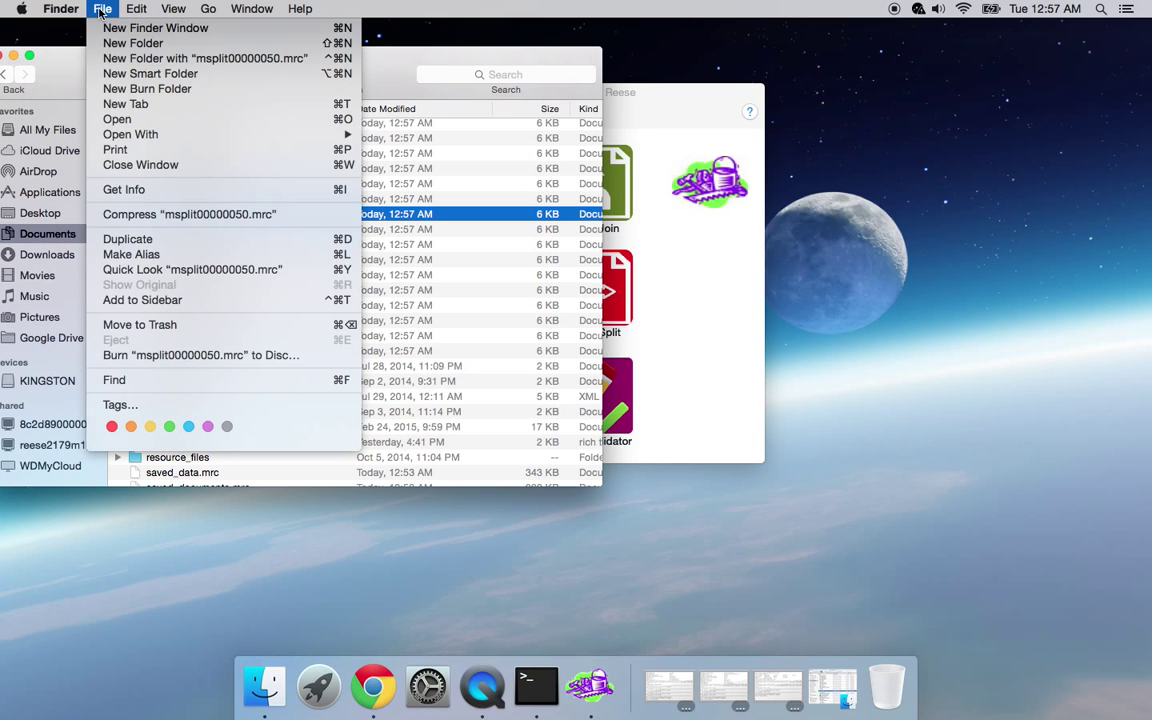
pyautogui.click(122, 43)
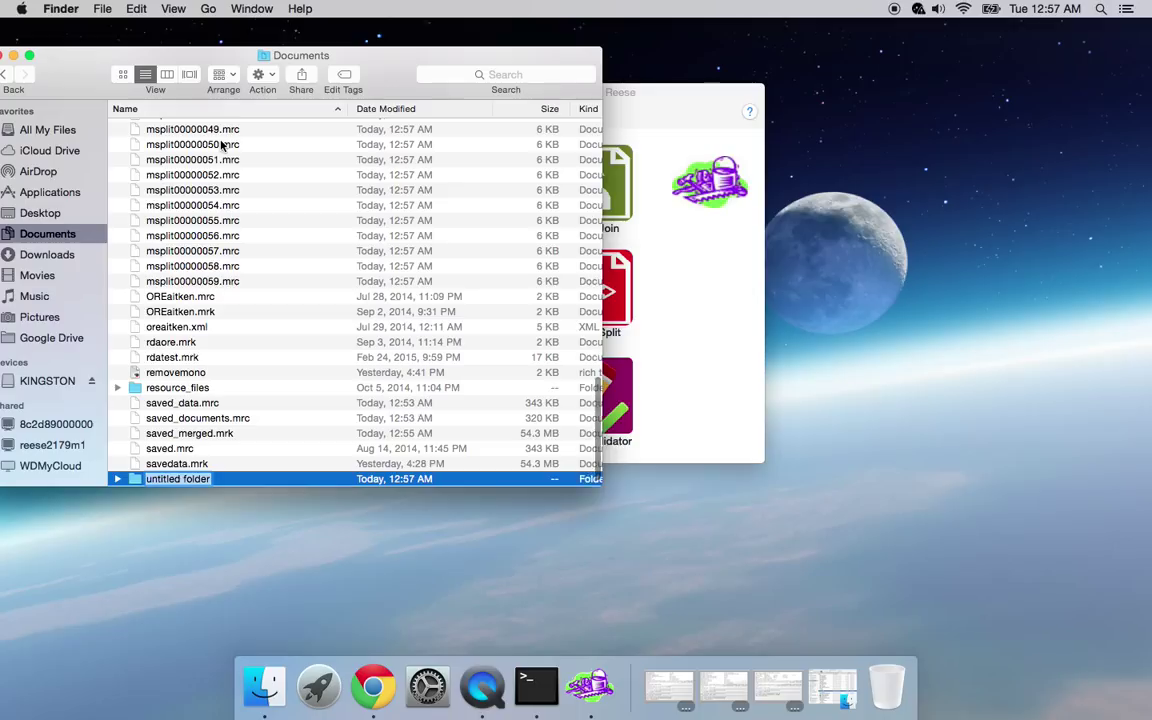
pyautogui.write('test')
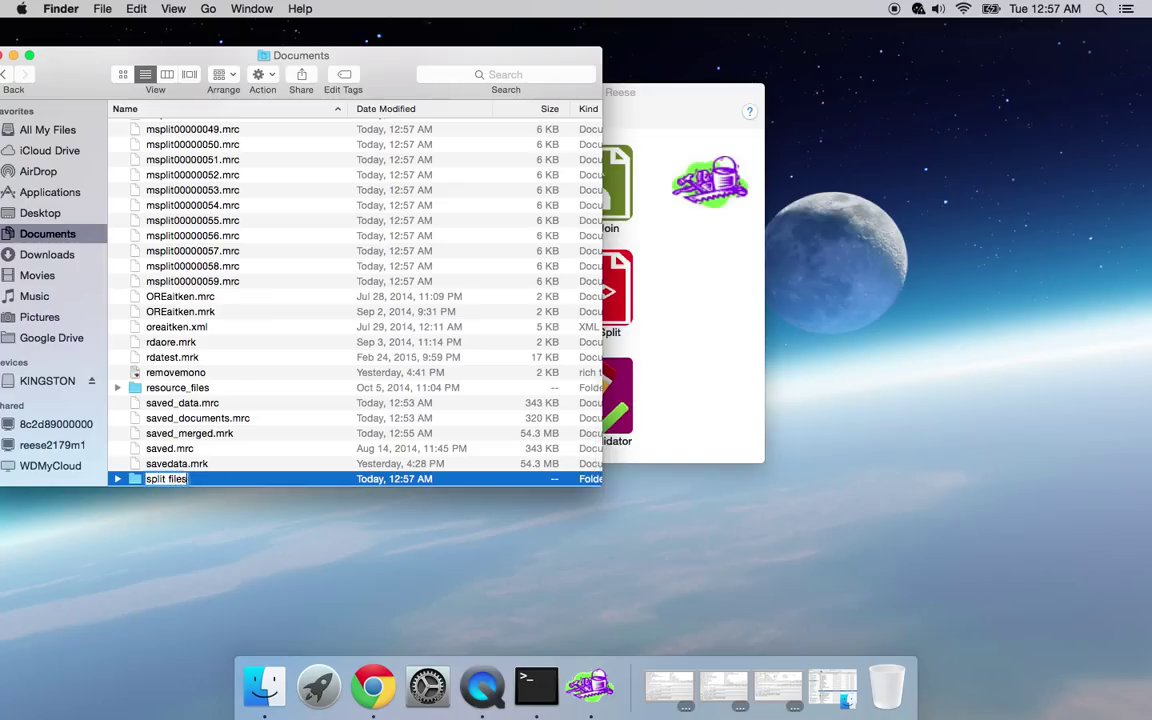
# Step: Name the new folder "split files", open it and paste the copied split files into it
pyautogui.write('split files')
pyautogui.doubleClick(136, 480)
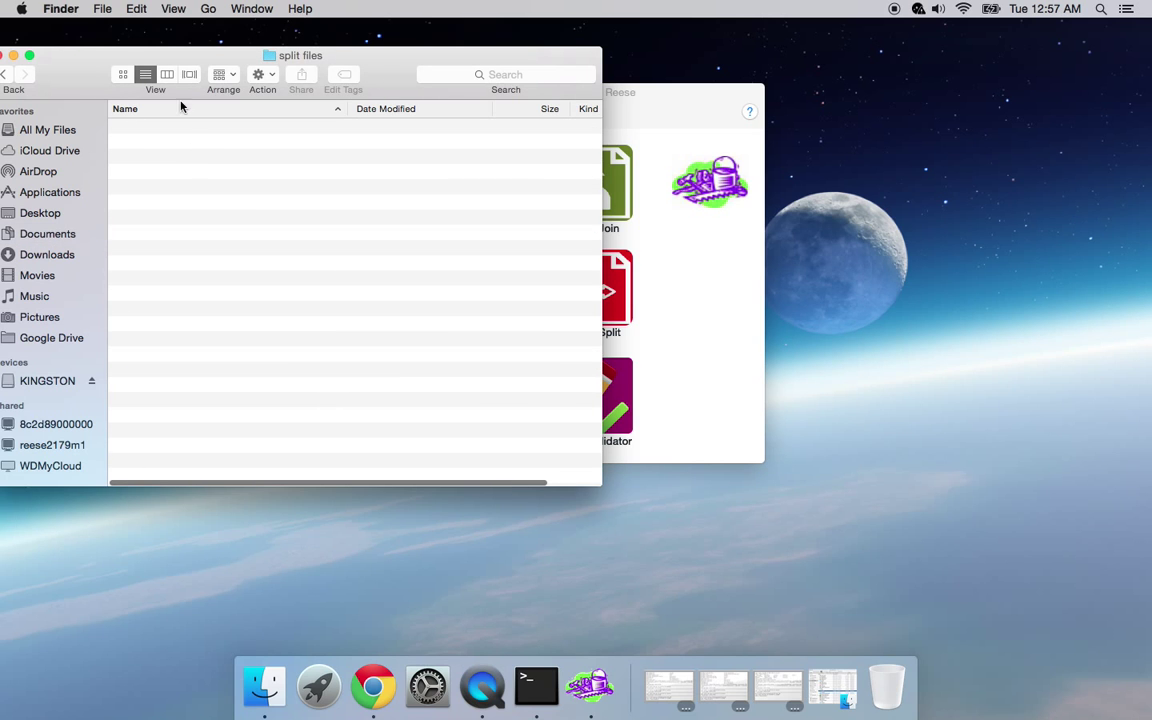
pyautogui.click(133, 10)
pyautogui.click(172, 99)
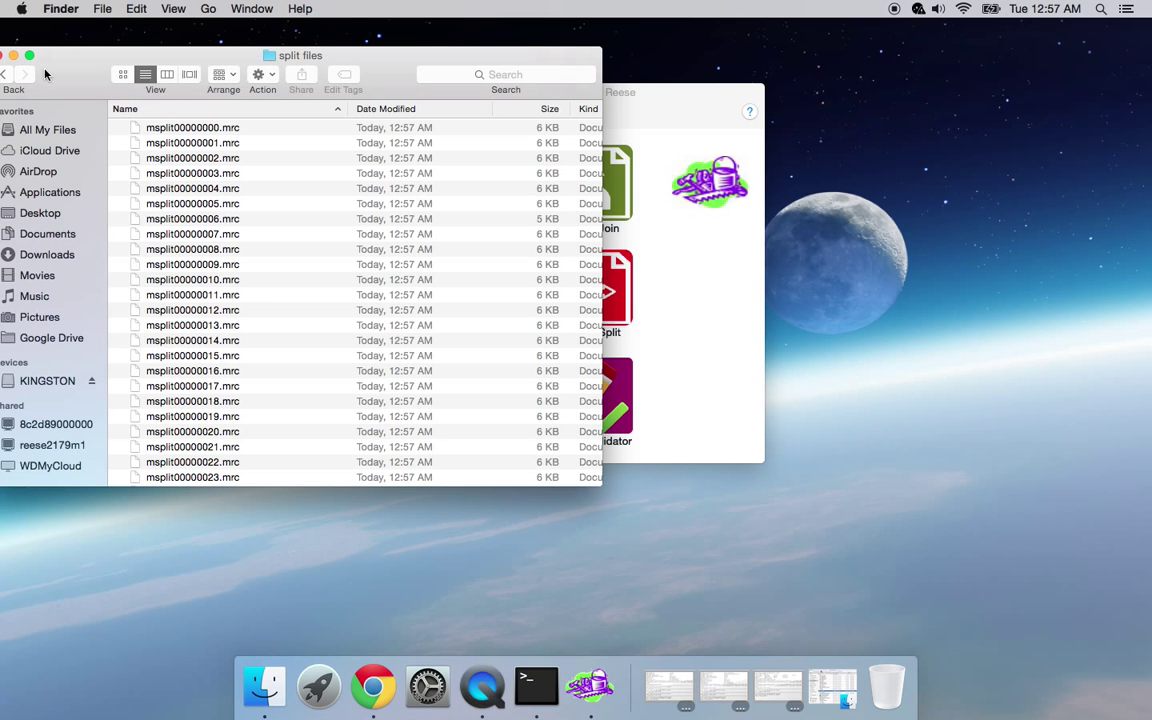
# Step: Move the original msplit00000000.mrc through msplit00000059.mrc from Documents to the Trash and minimize the Finder window
pyautogui.click(6, 72)
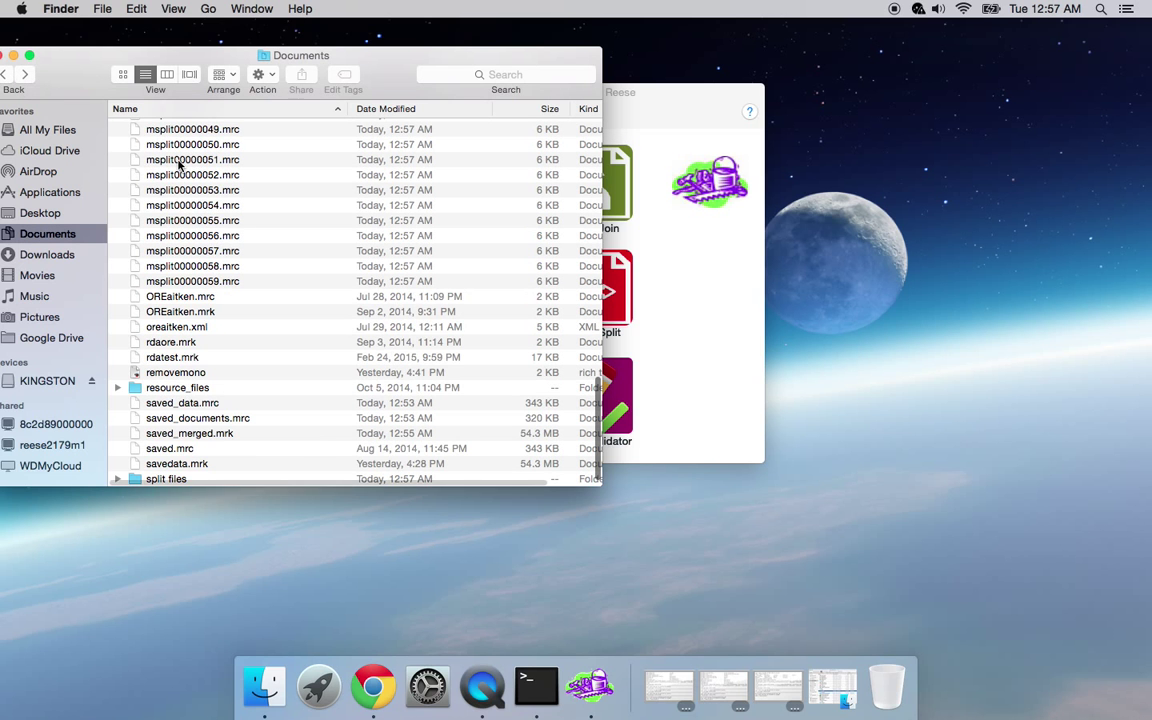
pyautogui.click(192, 252)
pyautogui.scroll(10, 205, 270)
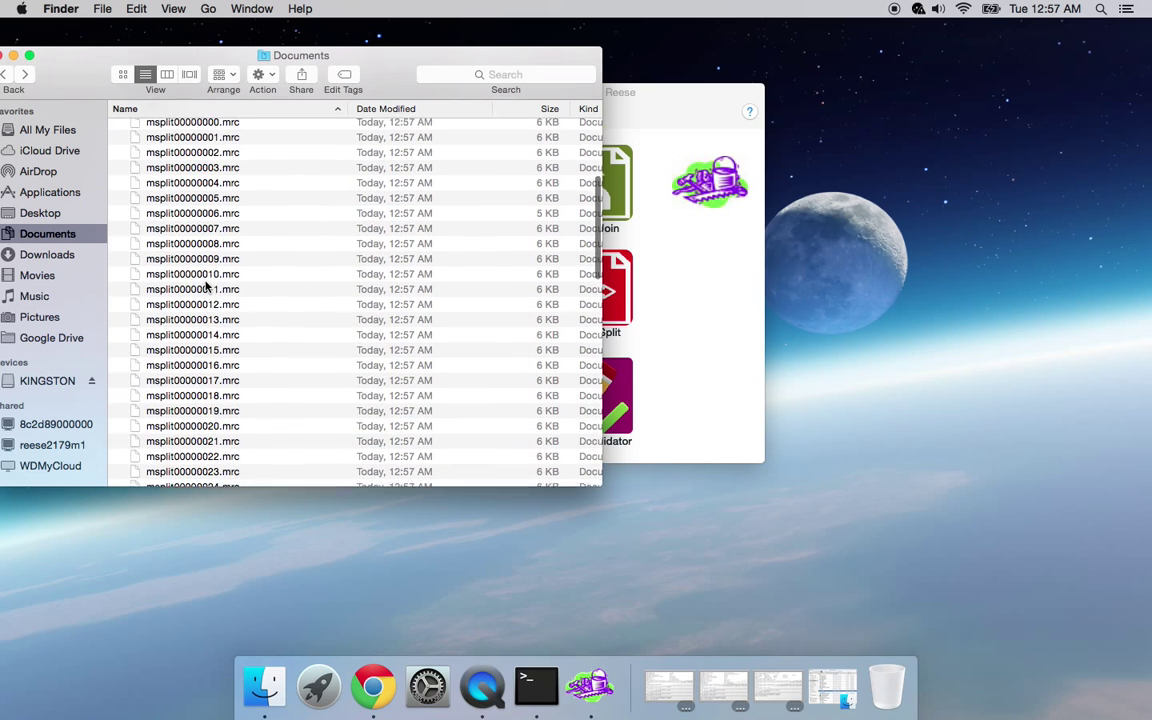
pyautogui.scroll(3, 206, 286)
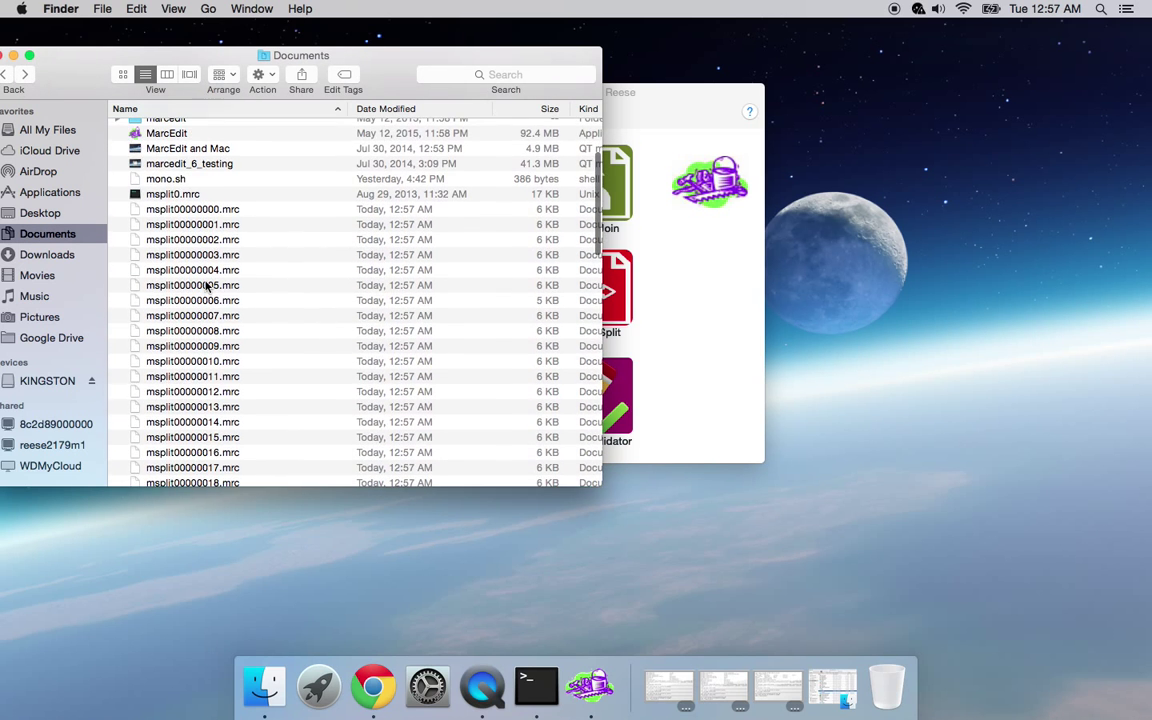
pyautogui.keyDown('shift'); pyautogui.click(180, 208); pyautogui.keyUp('shift')
pyautogui.click(105, 9)
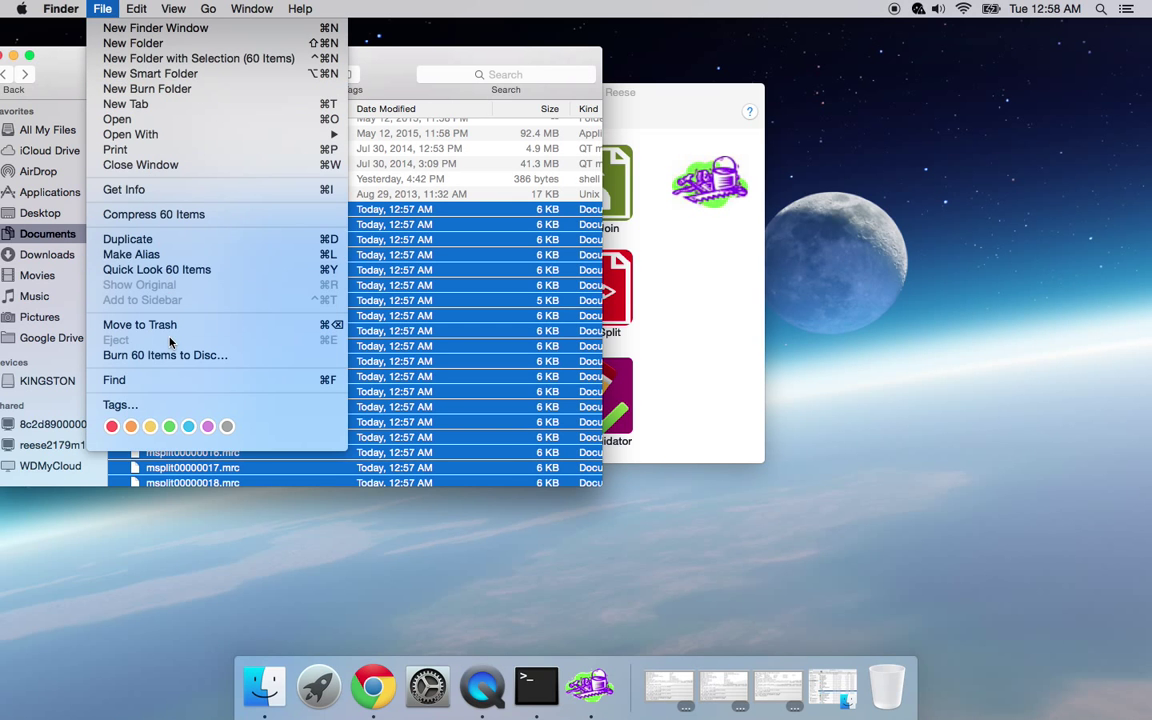
pyautogui.click(140, 325)
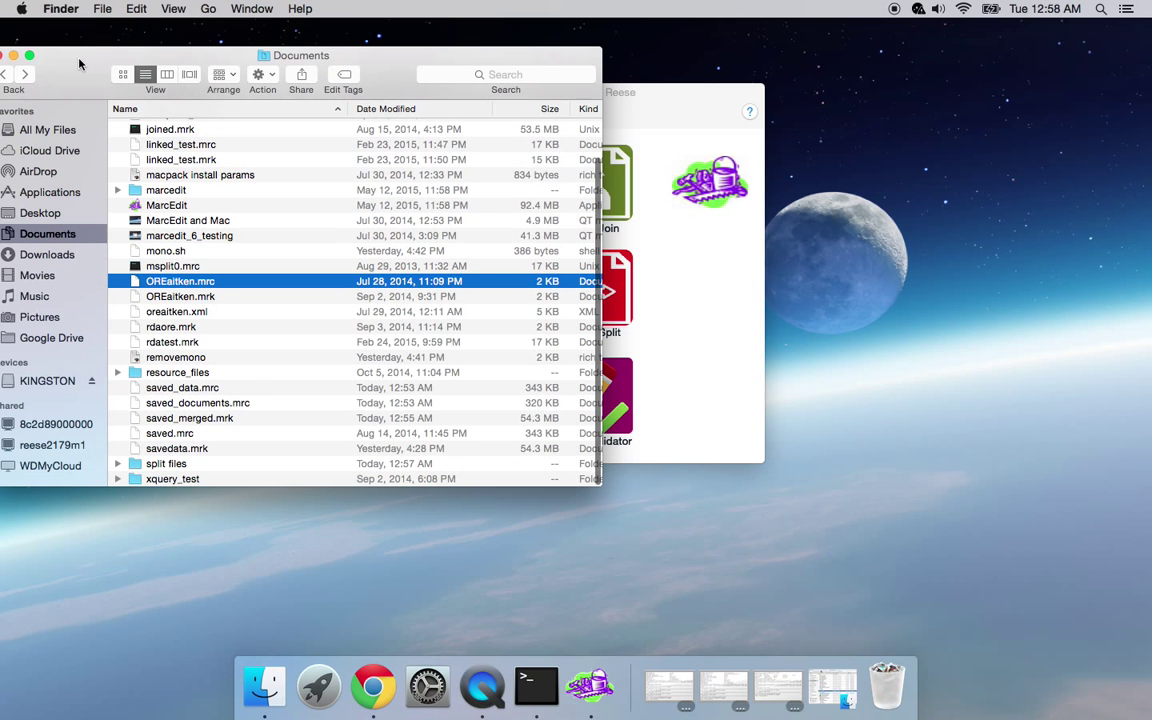
pyautogui.click(12, 55)
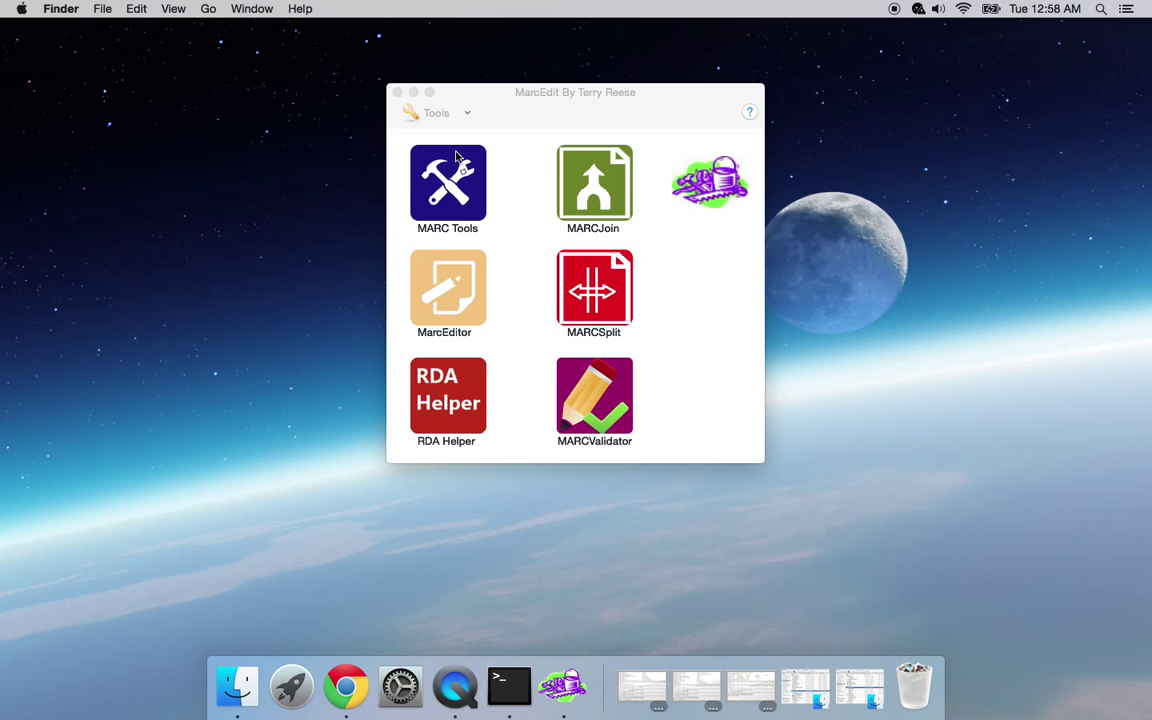
# Step: Switch to MarcEdit, open Batch Process Records and choose the split files folder in Documents as the source directory
pyautogui.click(438, 113)
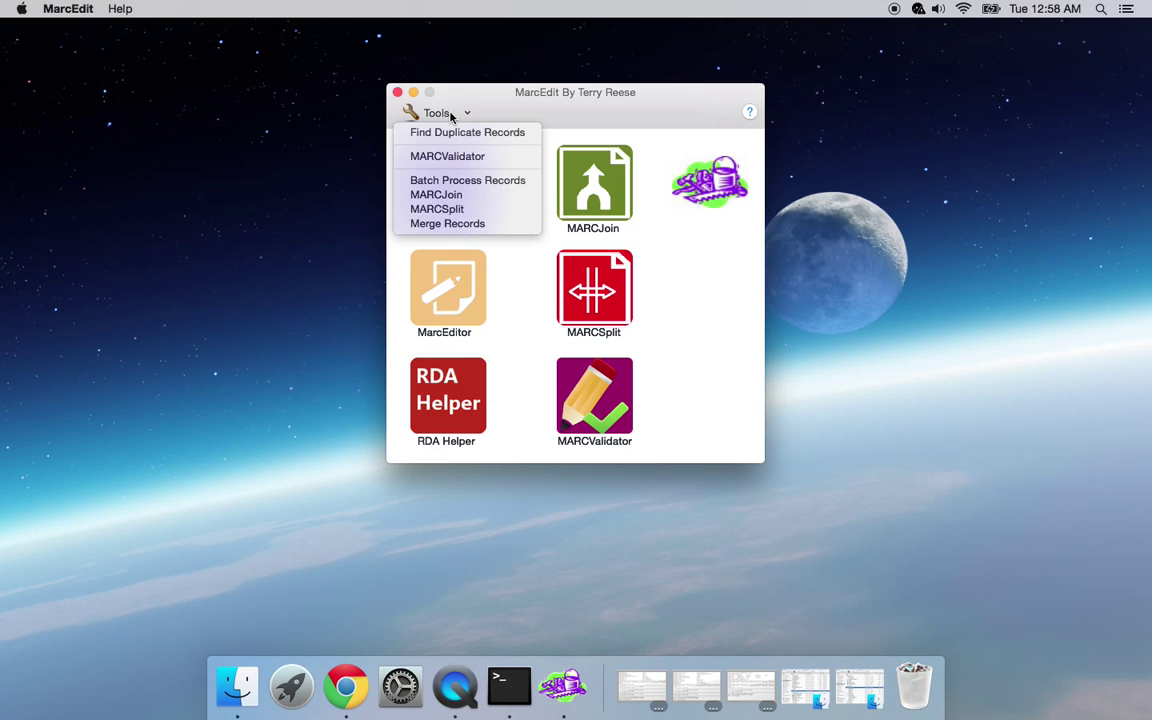
pyautogui.click(470, 180)
pyautogui.click(676, 178)
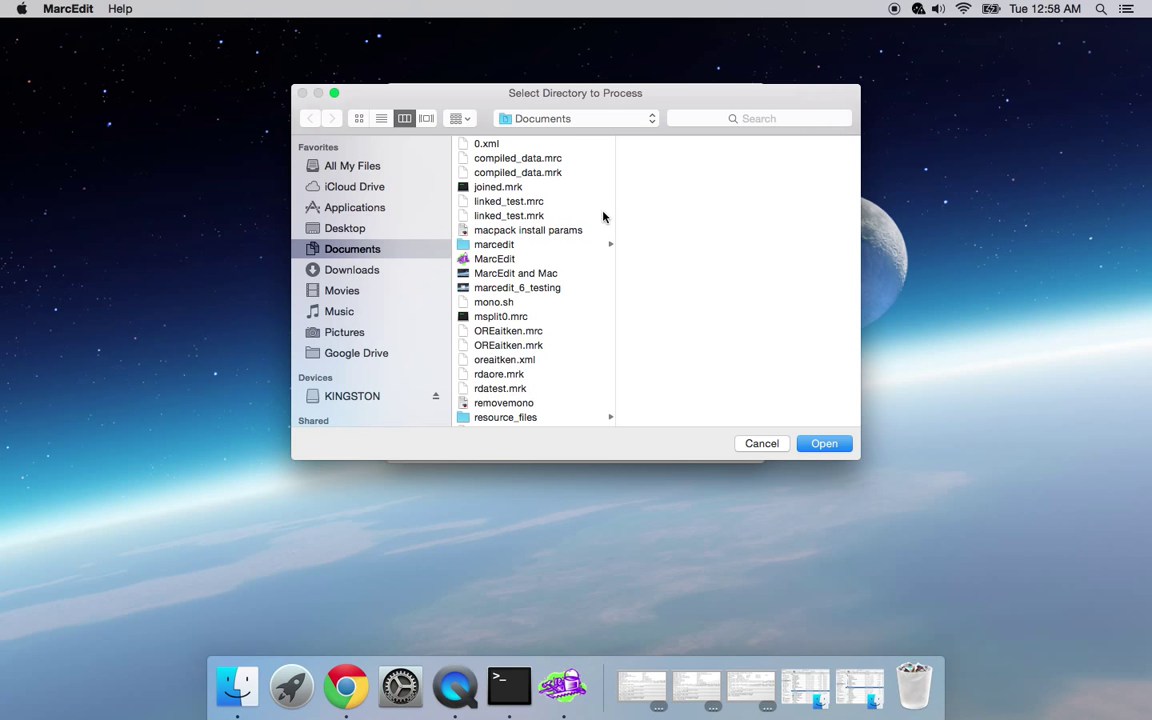
pyautogui.scroll(-5, 560, 314)
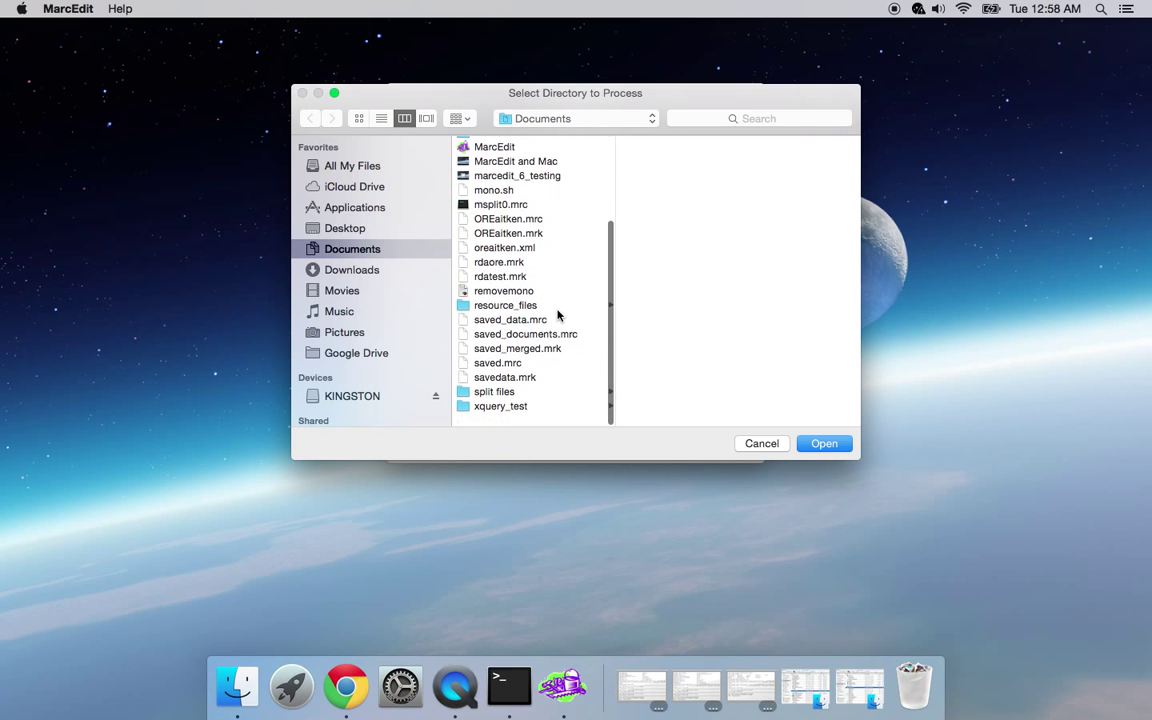
pyautogui.click(488, 405)
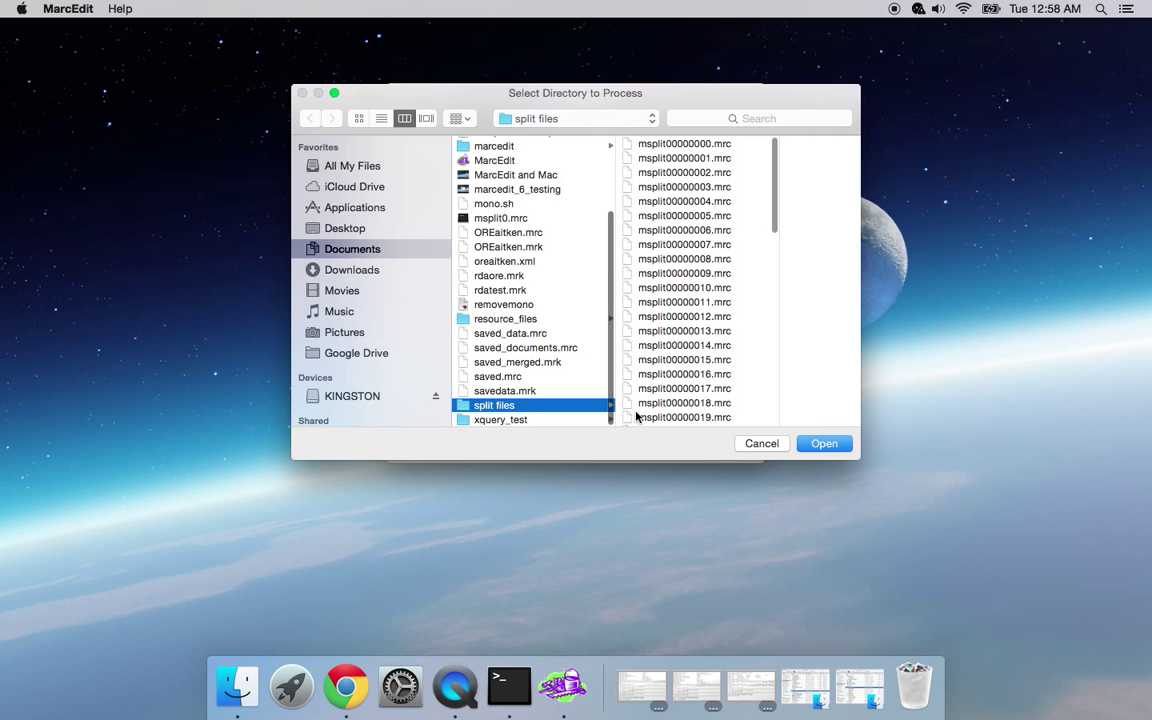
pyautogui.click(816, 448)
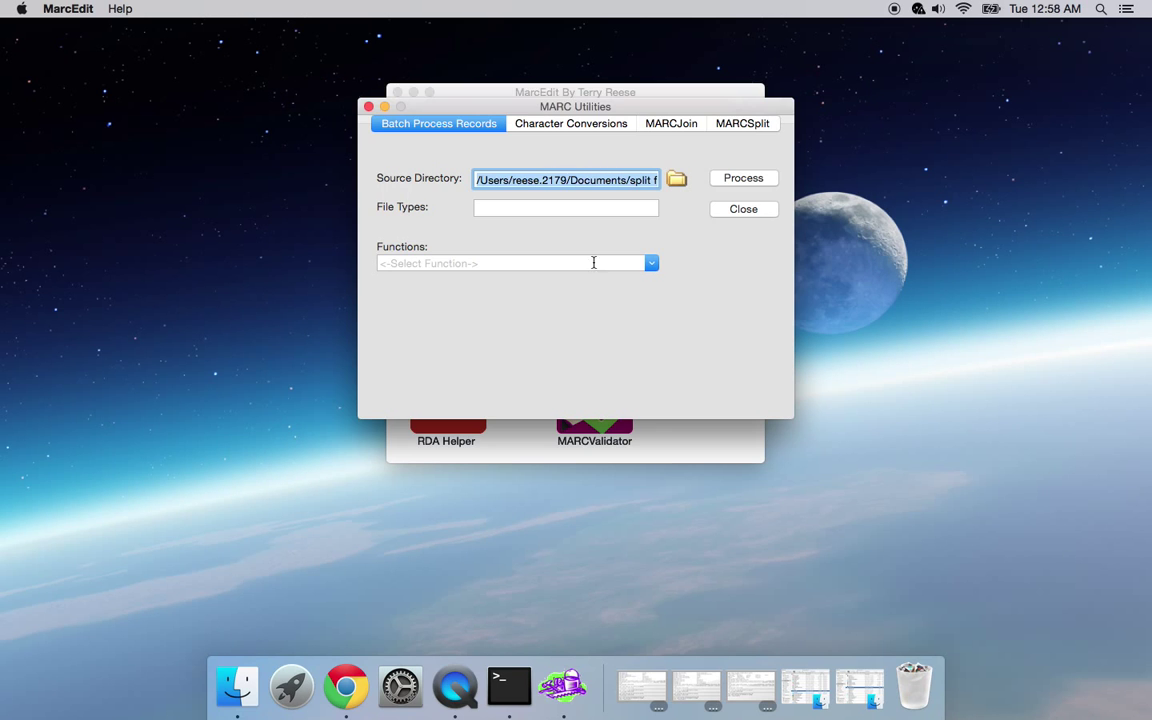
# Step: Batch process the mrc files with the MarcBreaker function, and close MARC Utilities
pyautogui.click(533, 205)
pyautogui.write('mrc')
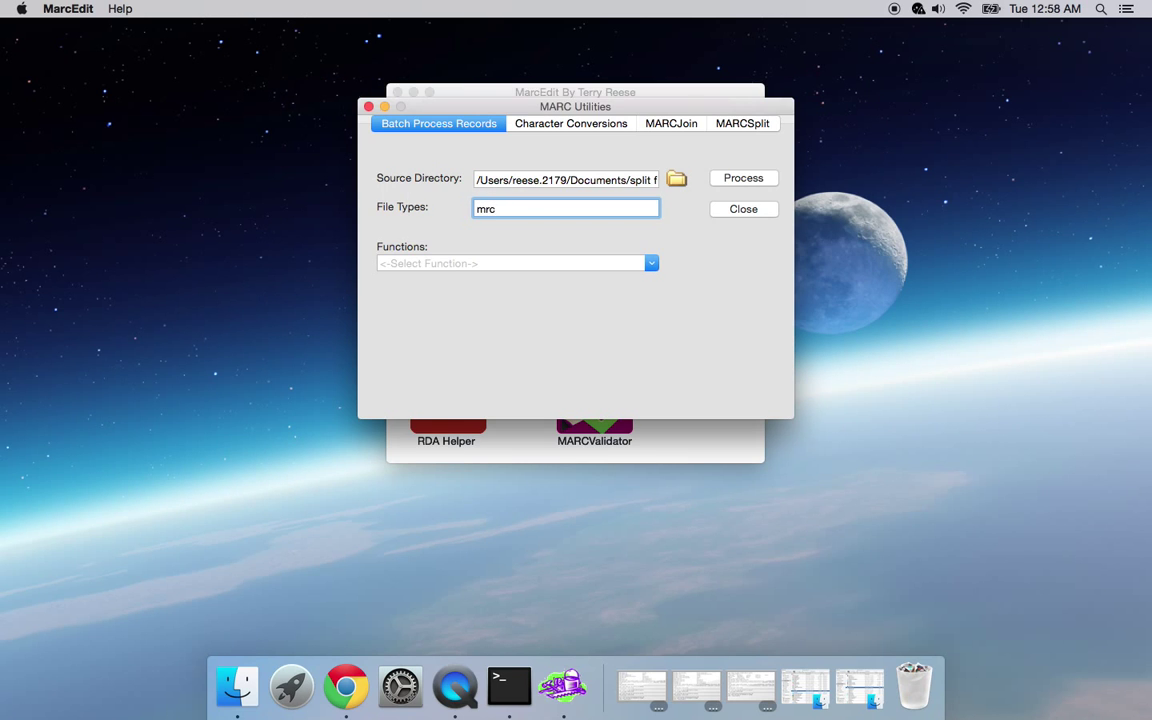
pyautogui.click(651, 263)
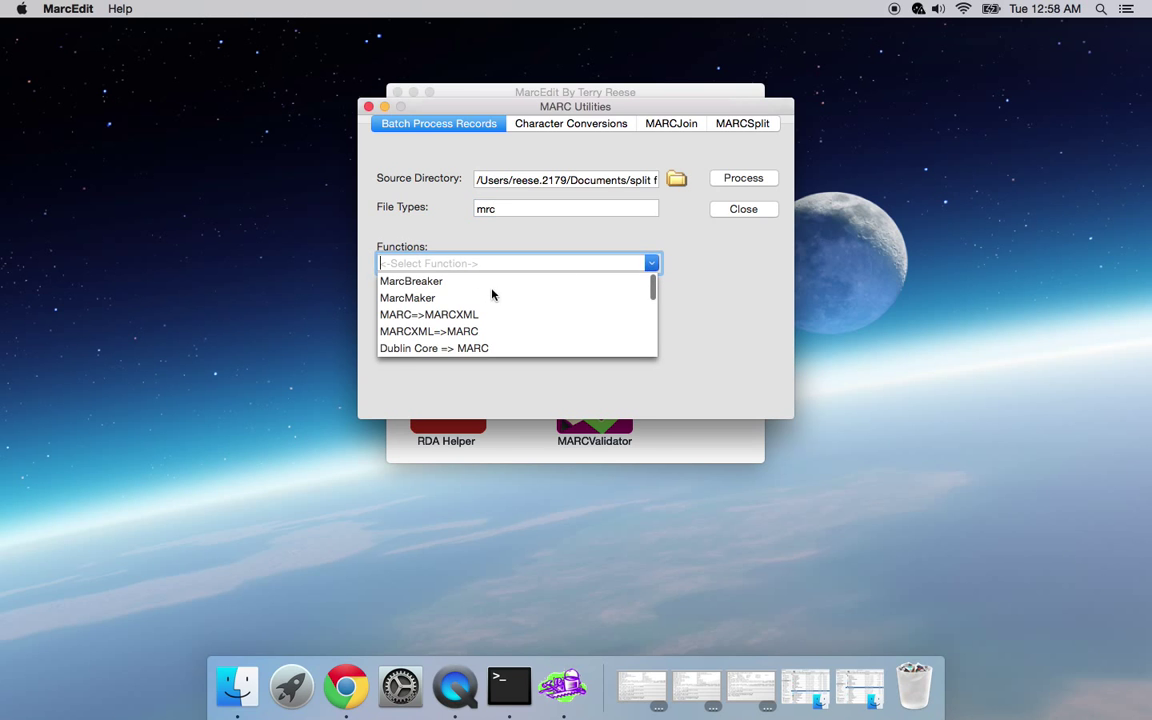
pyautogui.click(452, 282)
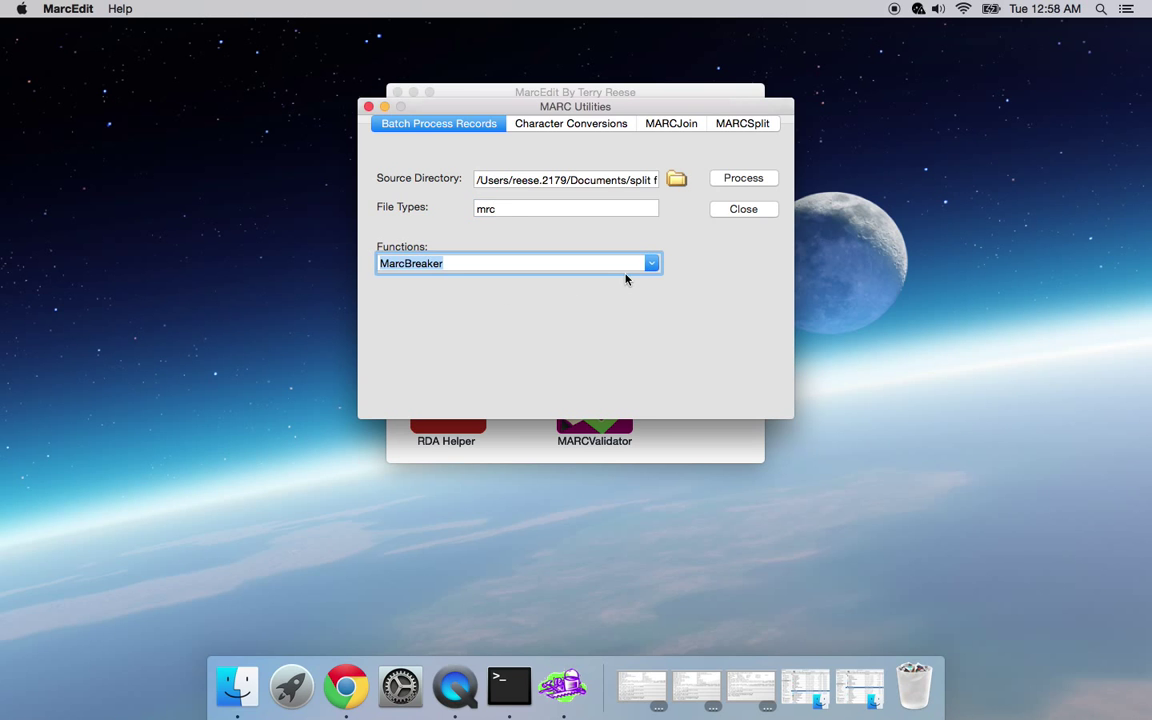
pyautogui.click(744, 179)
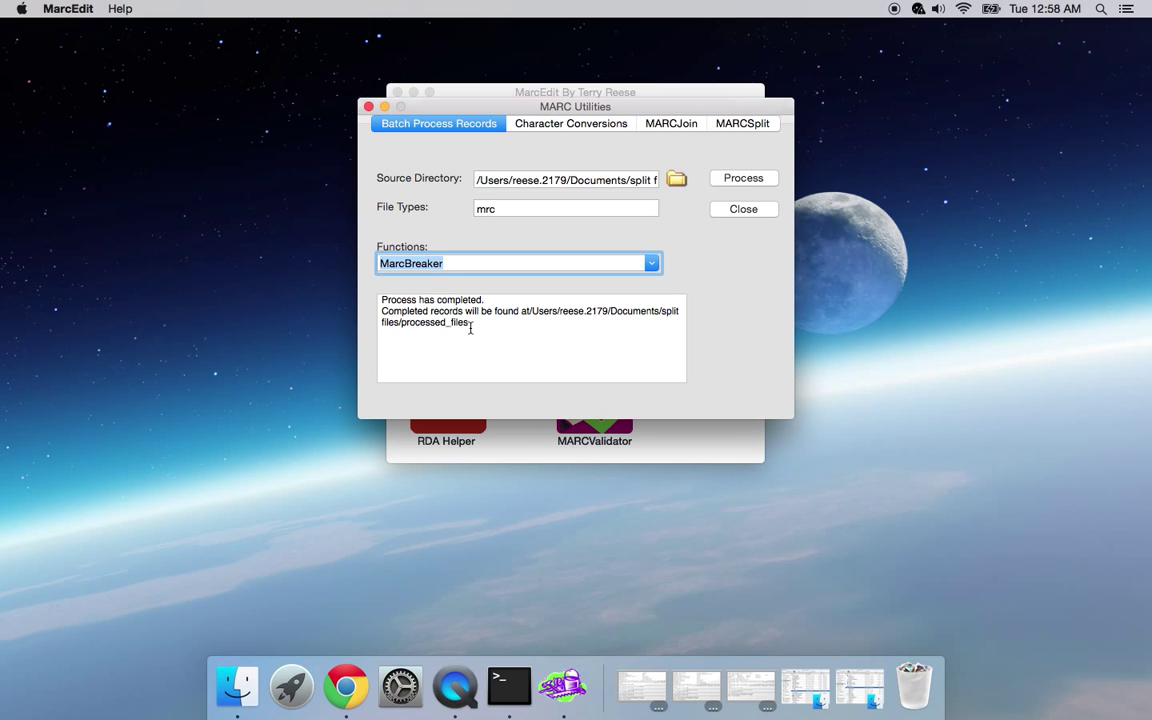
pyautogui.click(740, 209)
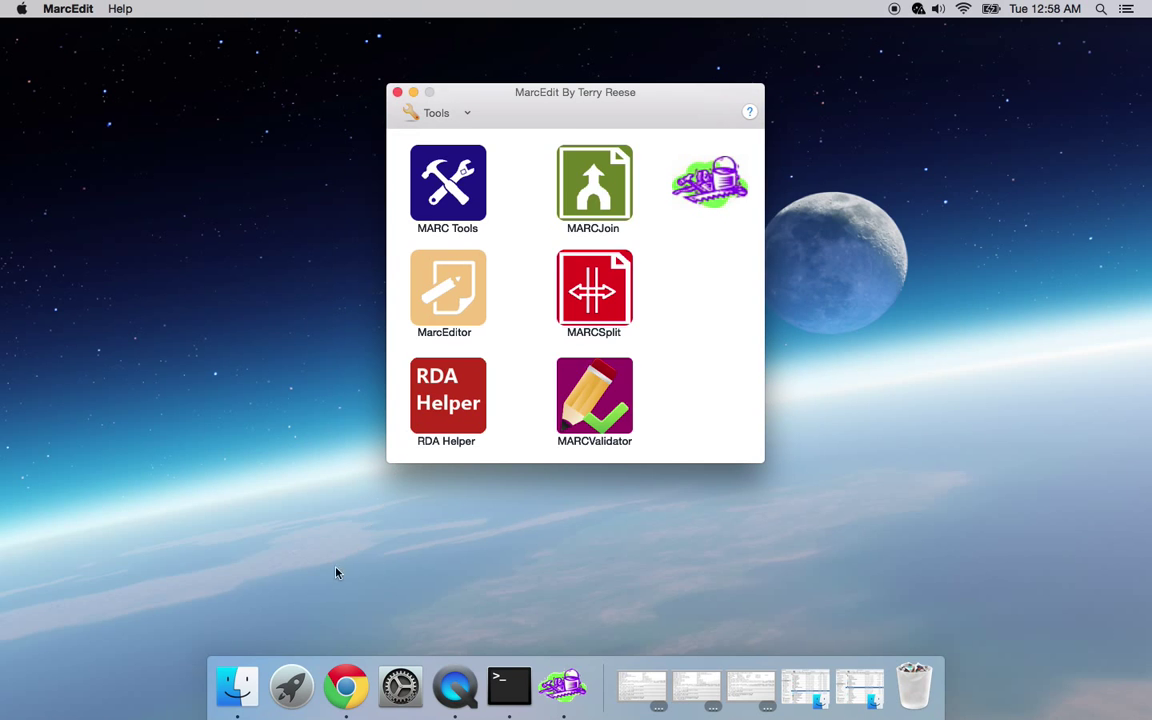
# Step: Switch to Finder and examine the converted files in the processed_files folder inside split files, closing the window when done
pyautogui.click(236, 688)
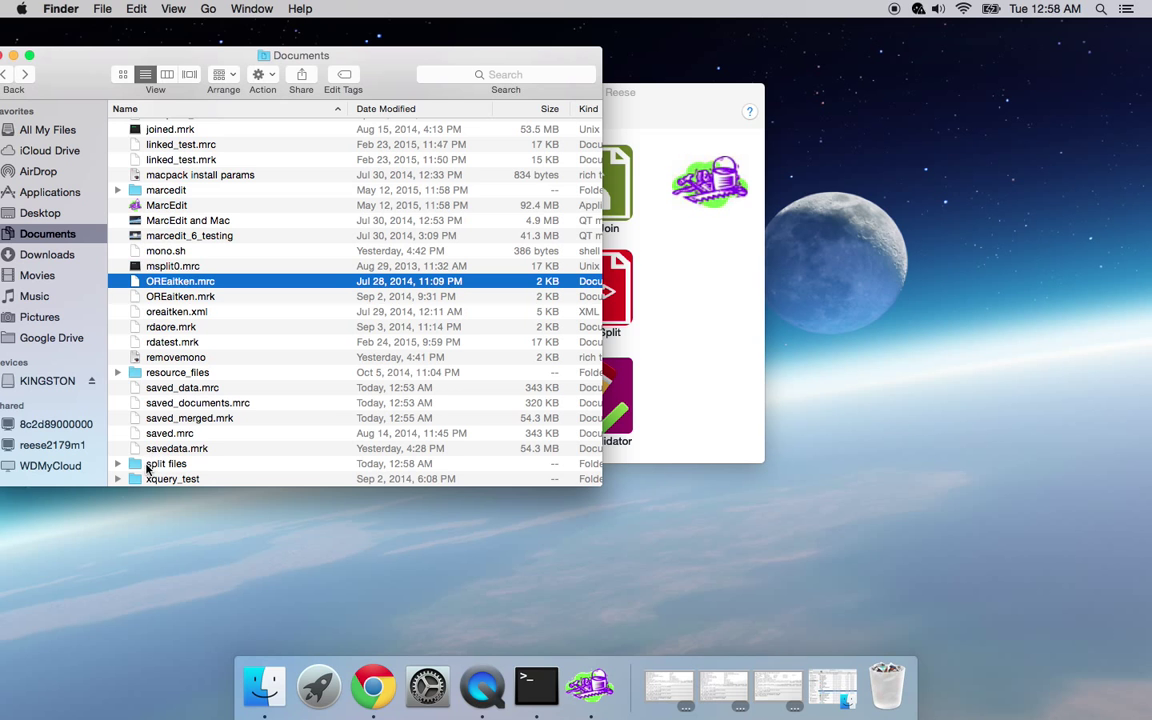
pyautogui.click(178, 464)
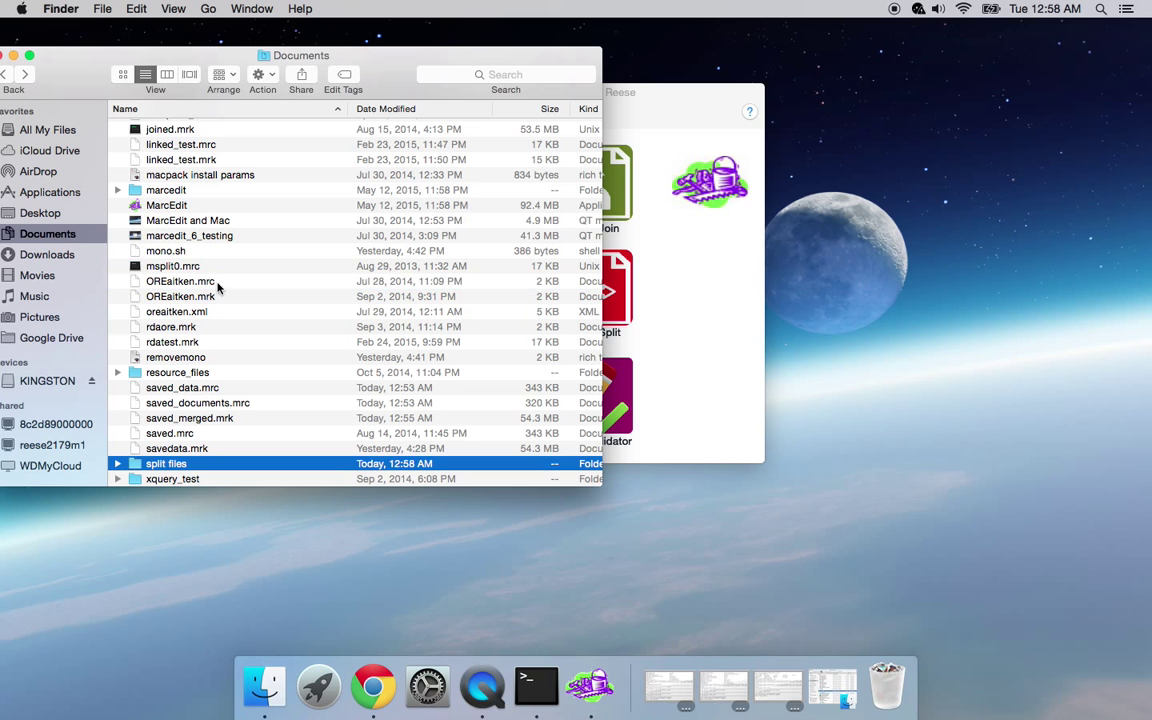
pyautogui.doubleClick(150, 464)
pyautogui.scroll(-10, 243, 218)
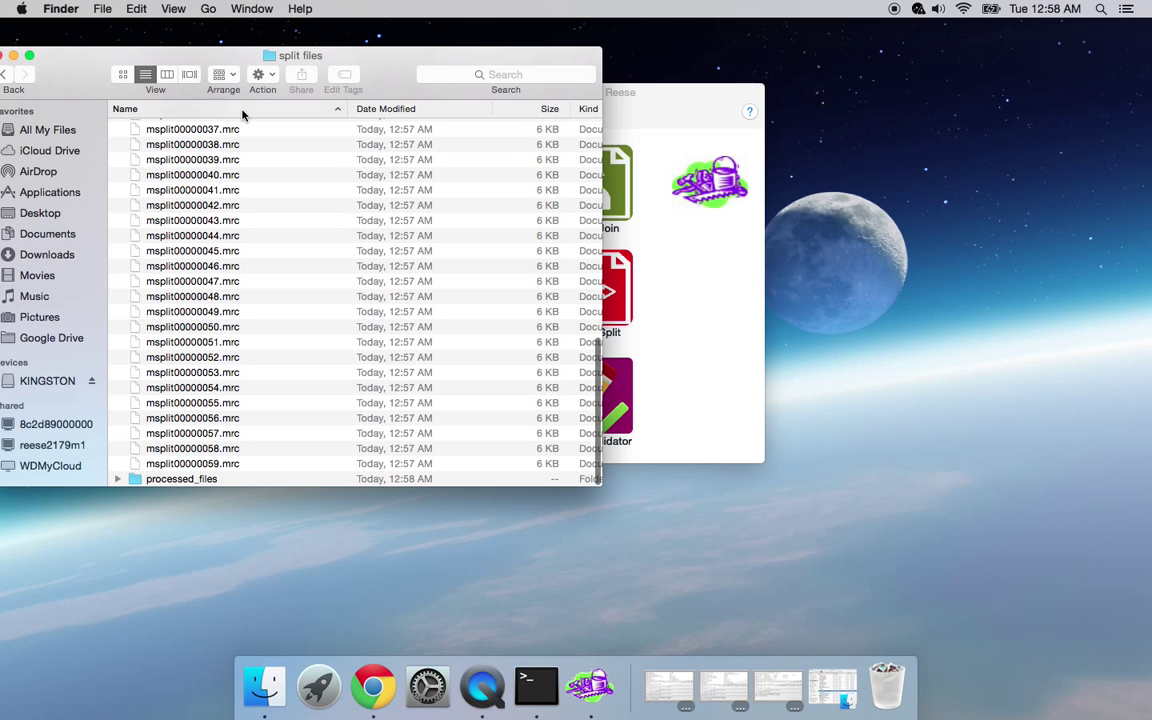
pyautogui.click(236, 111)
pyautogui.doubleClick(165, 127)
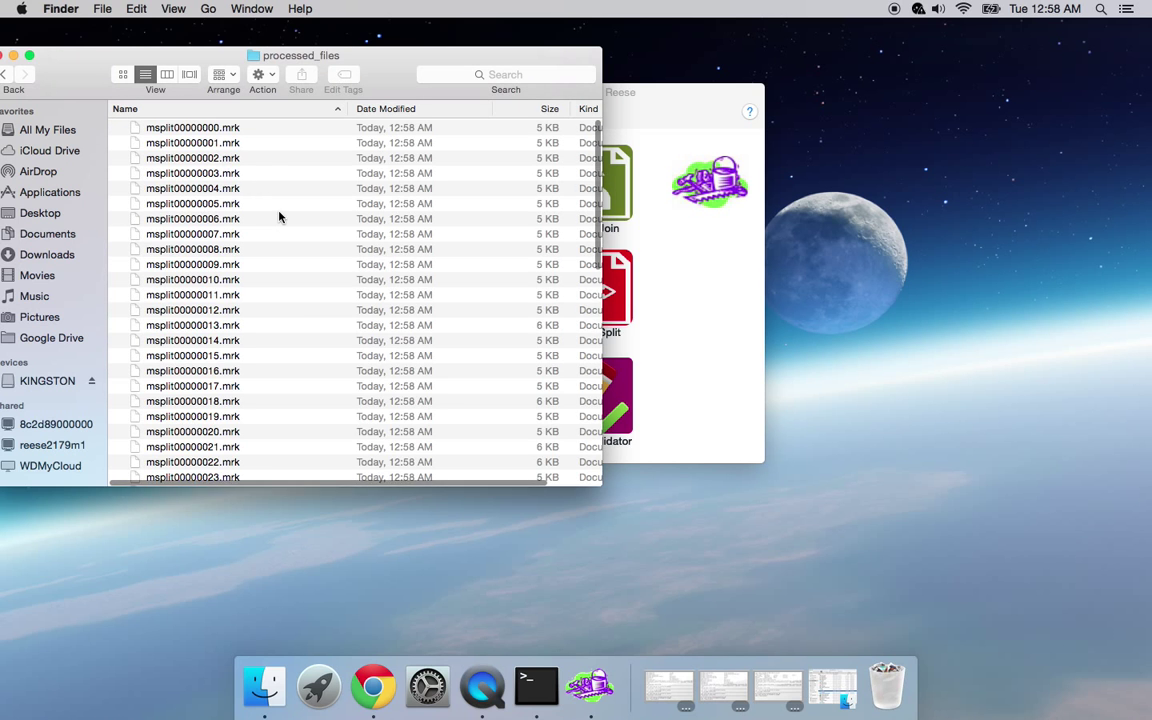
pyautogui.scroll(-3, 279, 216)
pyautogui.scroll(3, 279, 216)
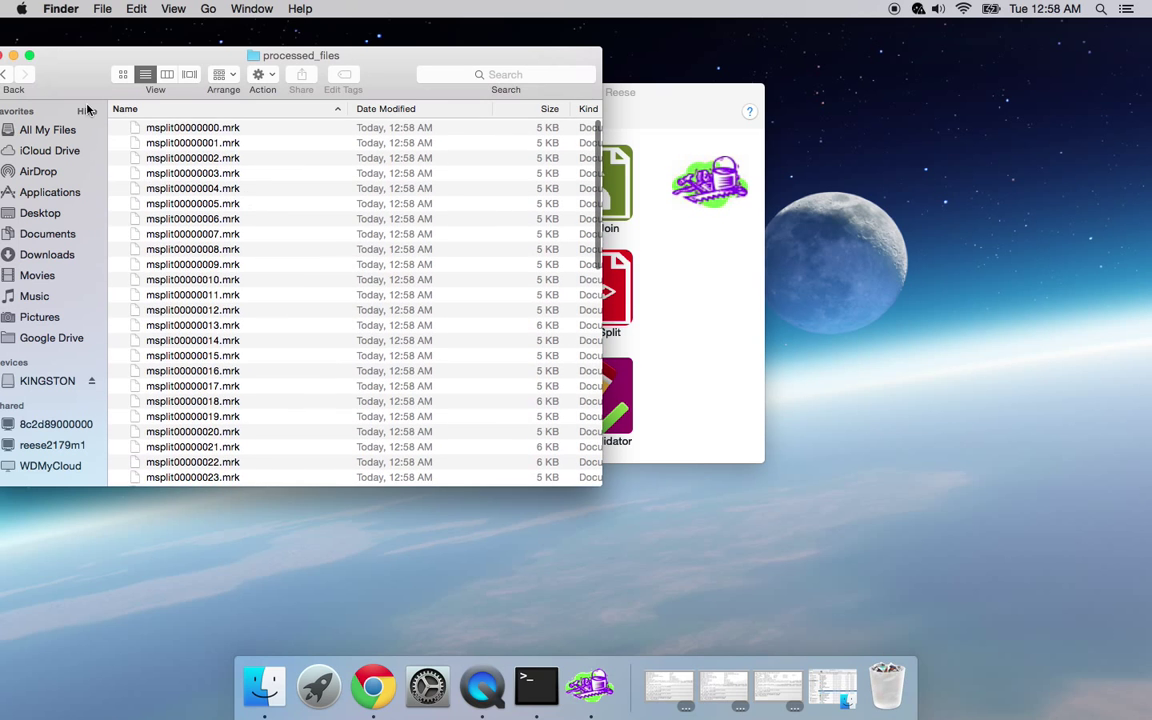
pyautogui.click(4, 56)
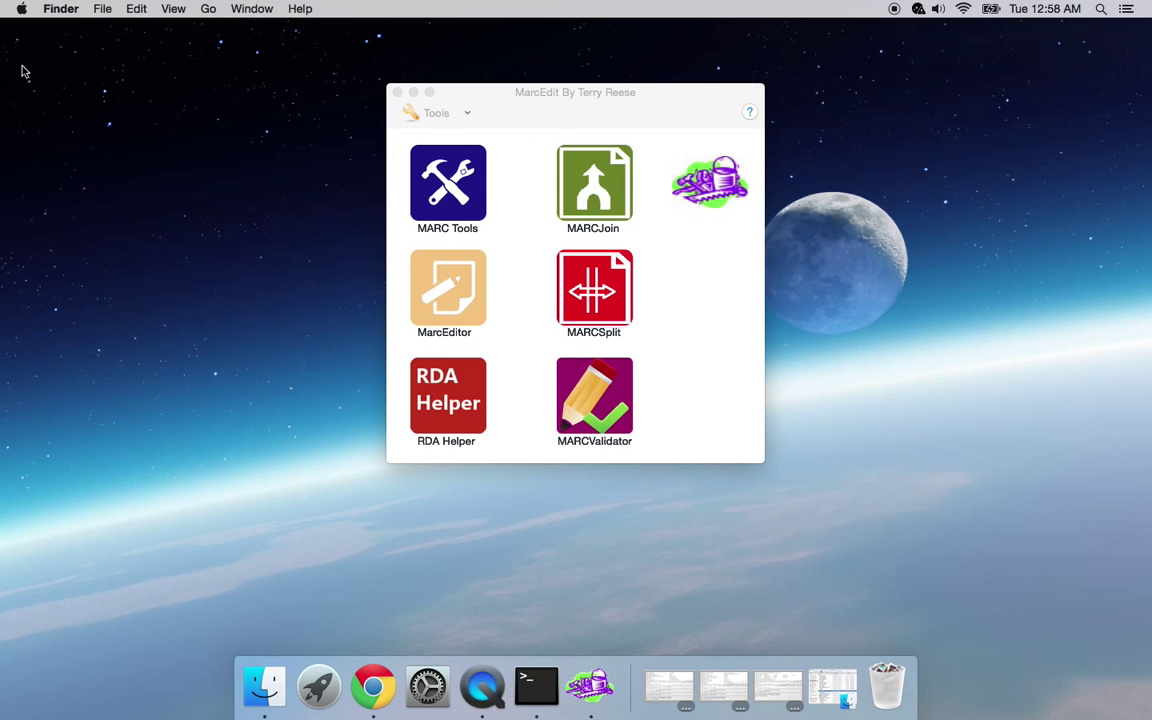
pyautogui.click(562, 104)
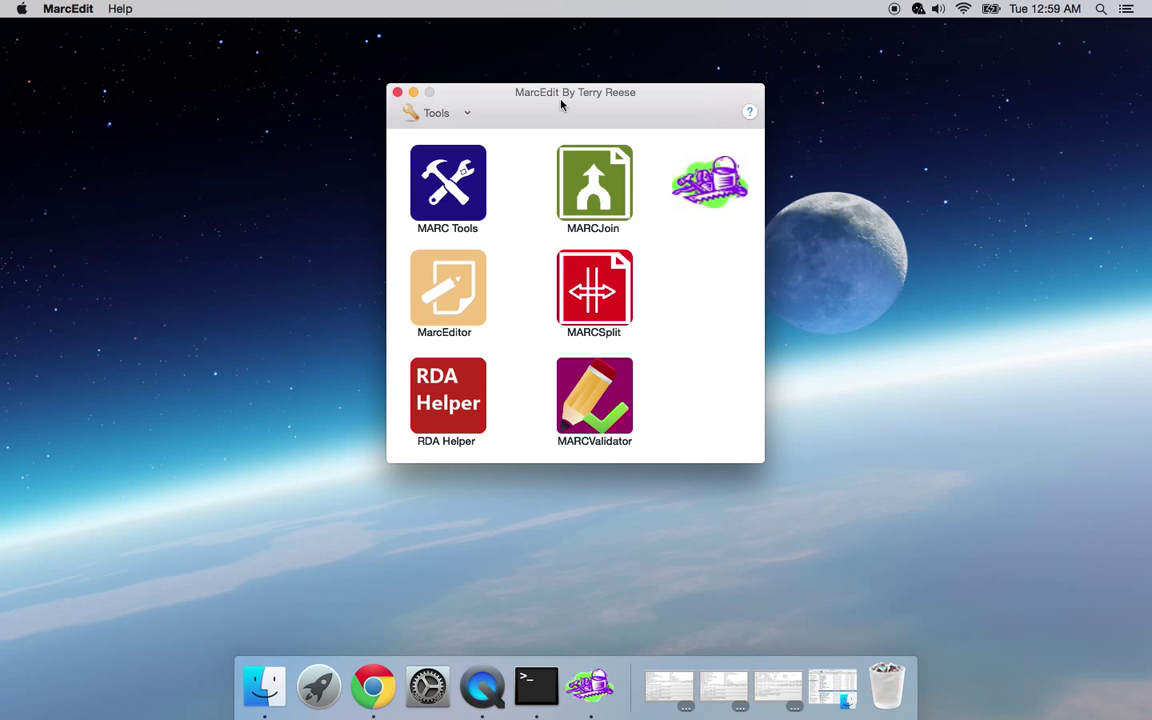
pyautogui.click(463, 115)
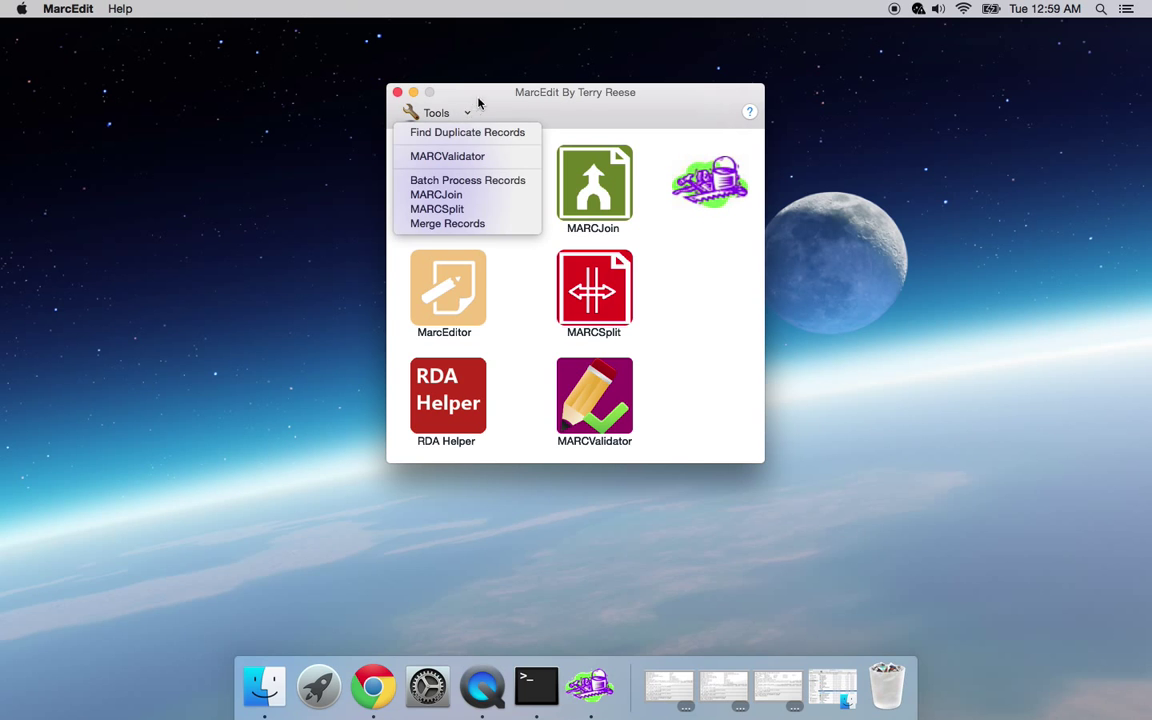
pyautogui.click(480, 100)
# Step: Close and reopen the main MarcEdit window twice, using the Start MarcEdit command the second time
pyautogui.click(397, 92)
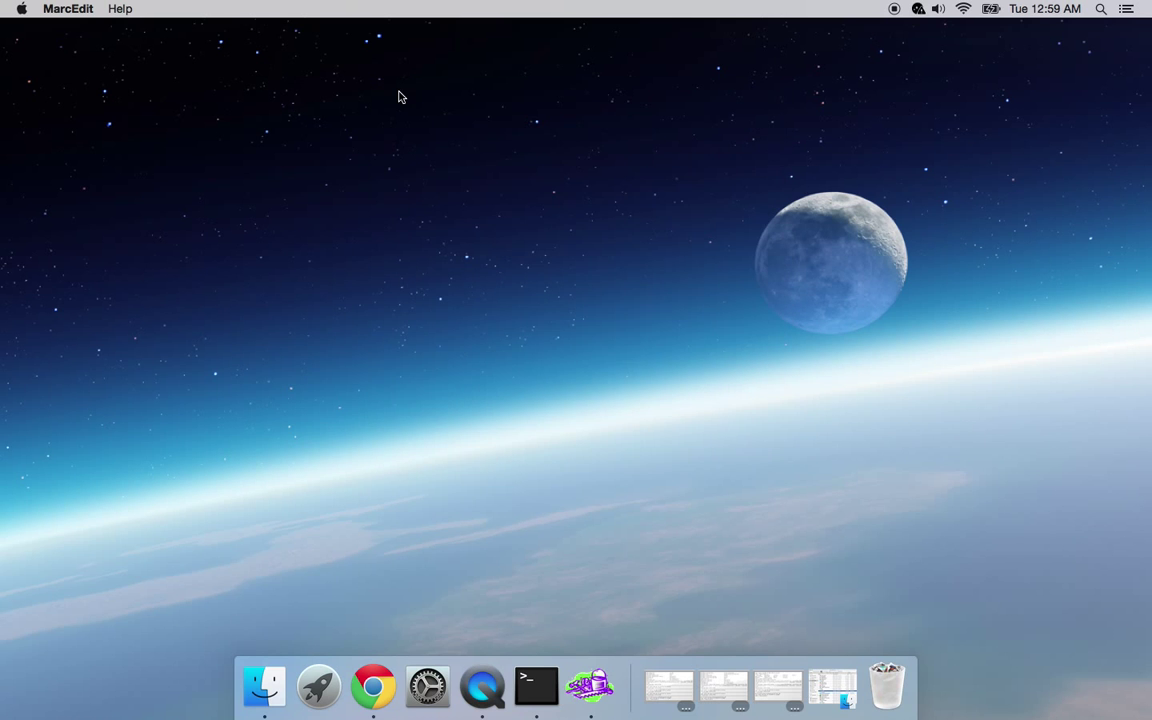
pyautogui.click(589, 688)
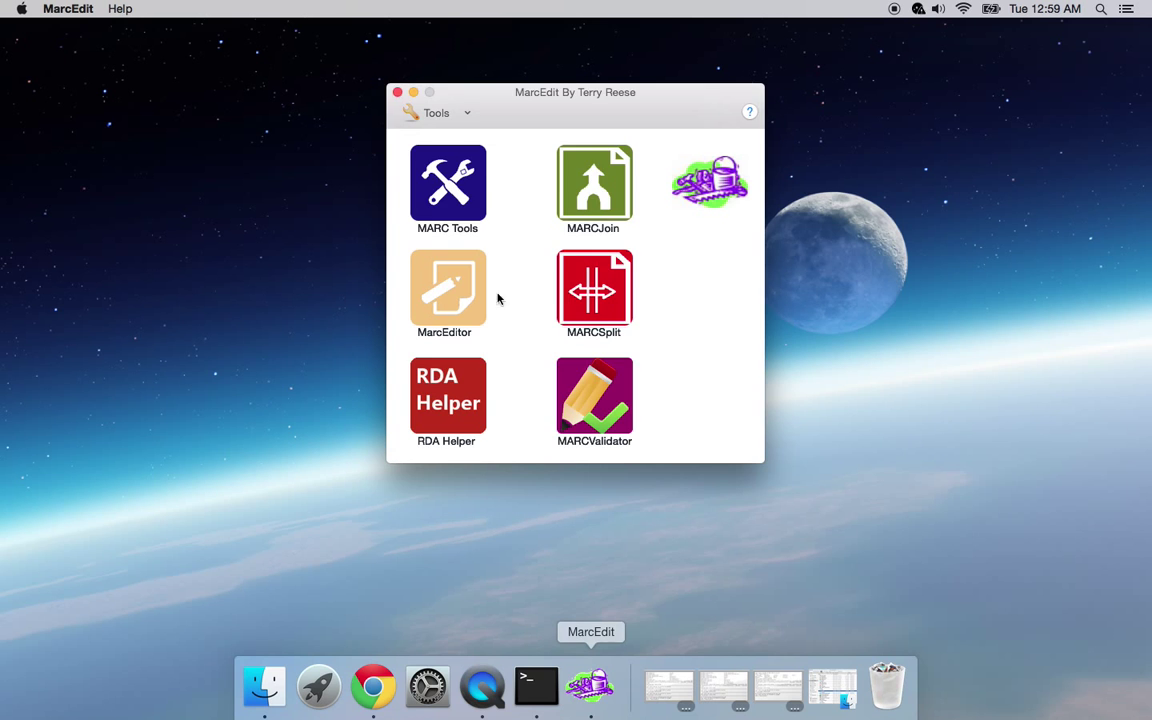
pyautogui.click(397, 92)
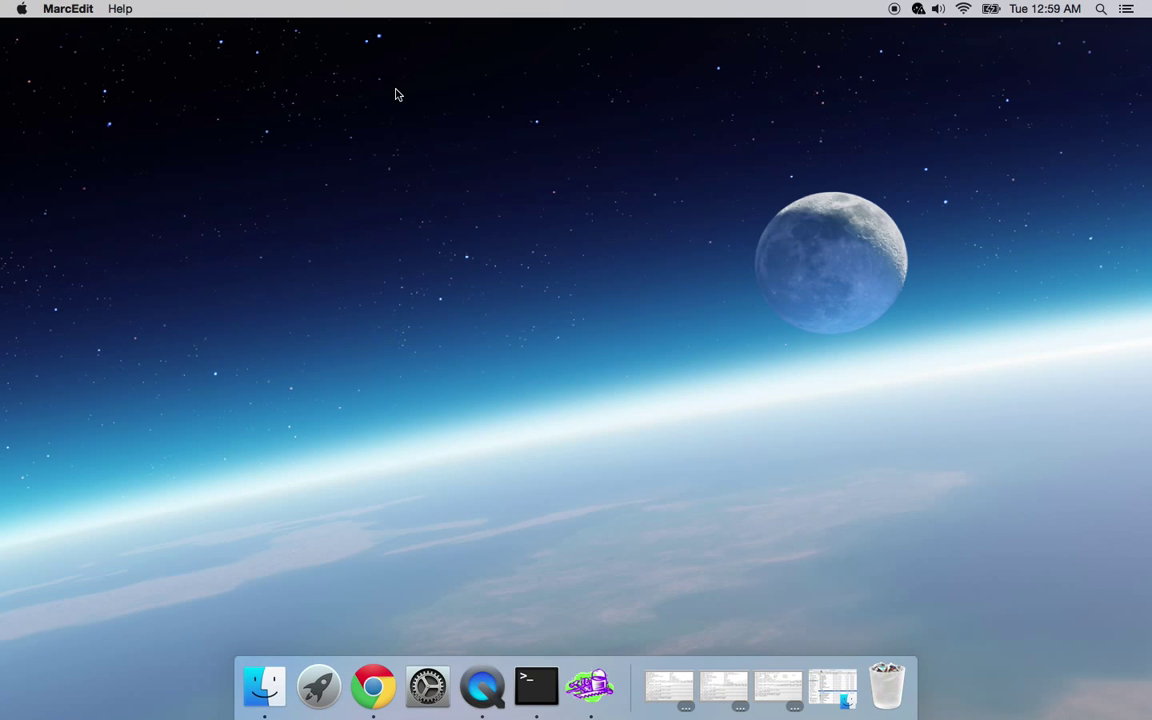
pyautogui.click(70, 9)
pyautogui.click(91, 55)
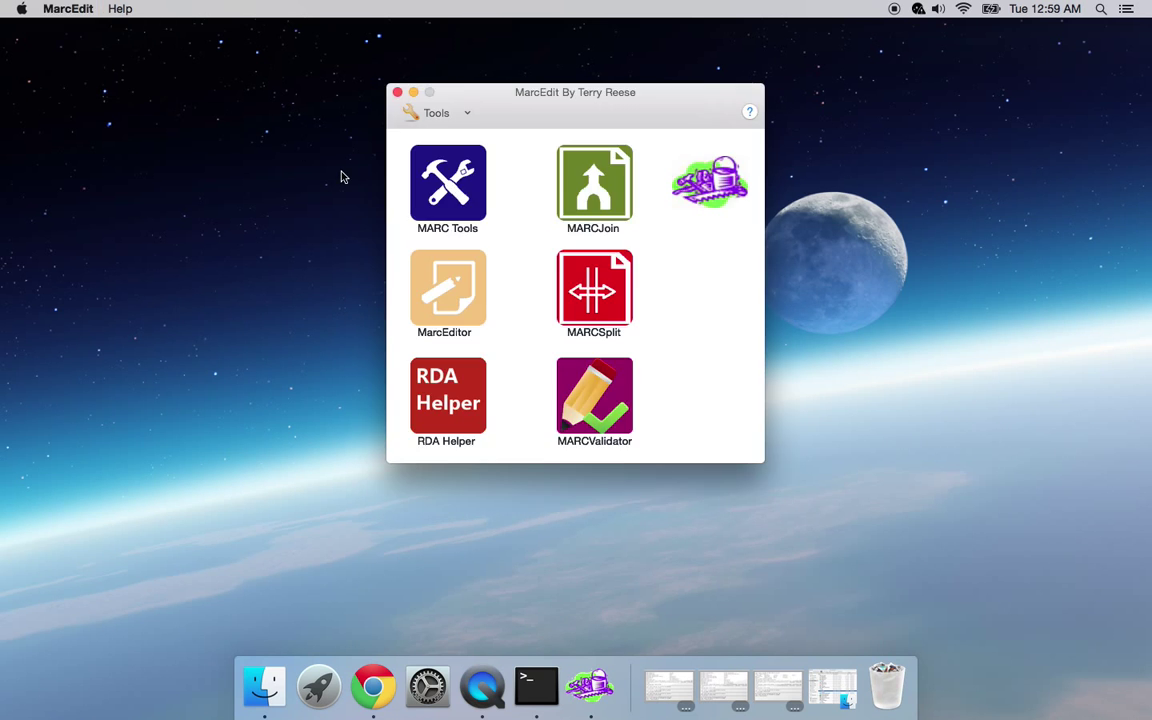
# Step: Close the main window to view the About MarcEdit information, and reopen the window with Start MarcEdit
pyautogui.click(397, 92)
pyautogui.click(88, 10)
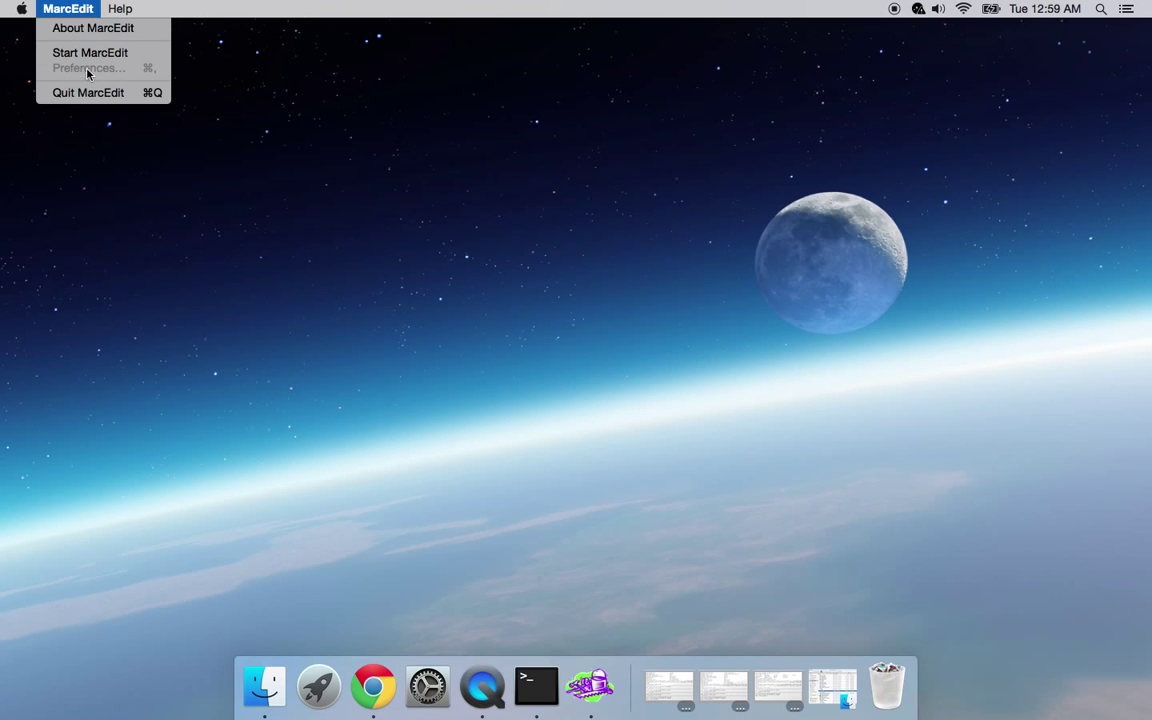
pyautogui.click(90, 28)
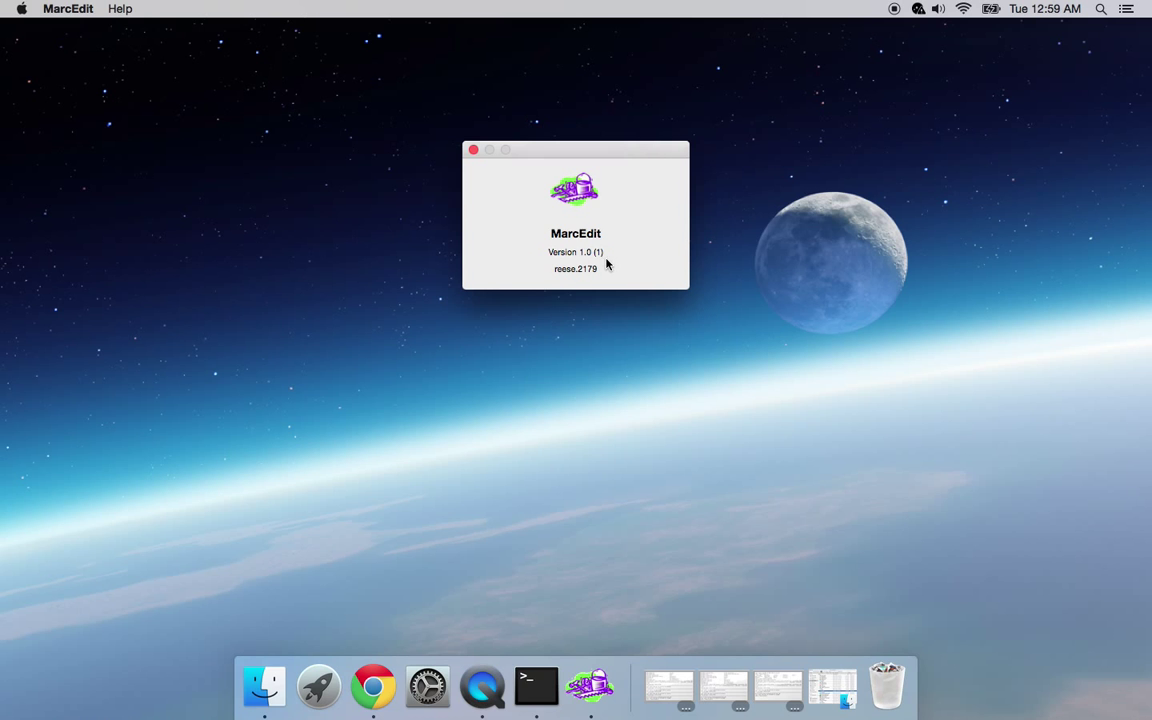
pyautogui.click(474, 150)
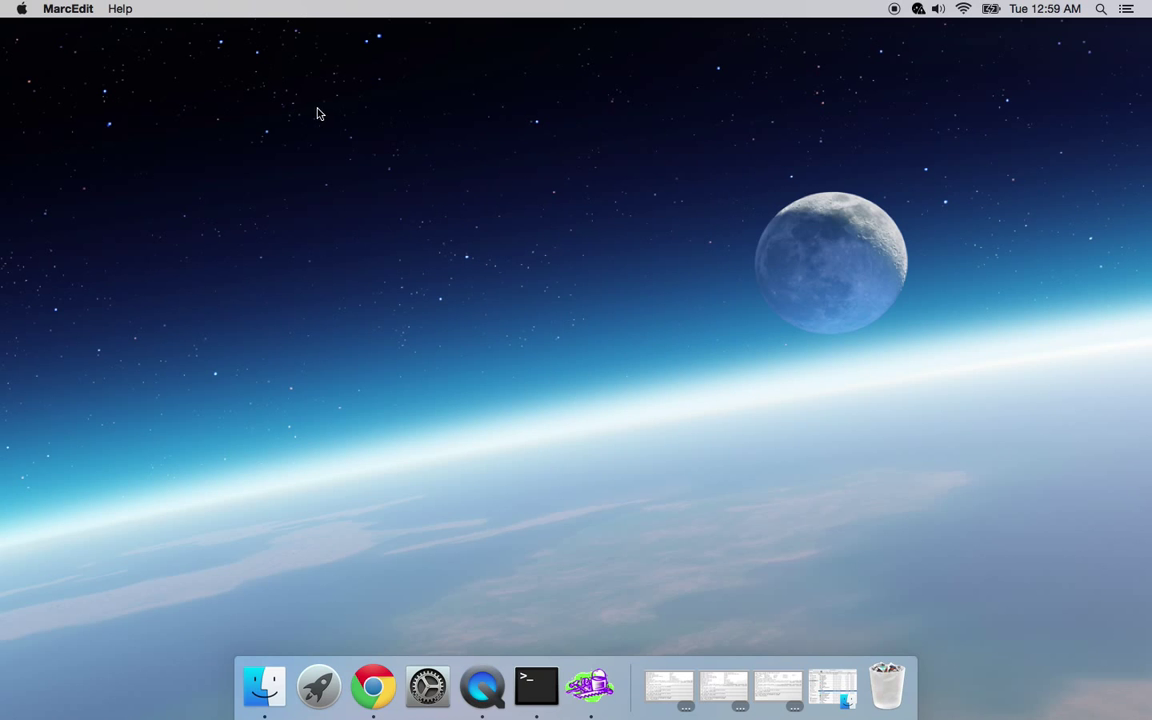
pyautogui.click(68, 8)
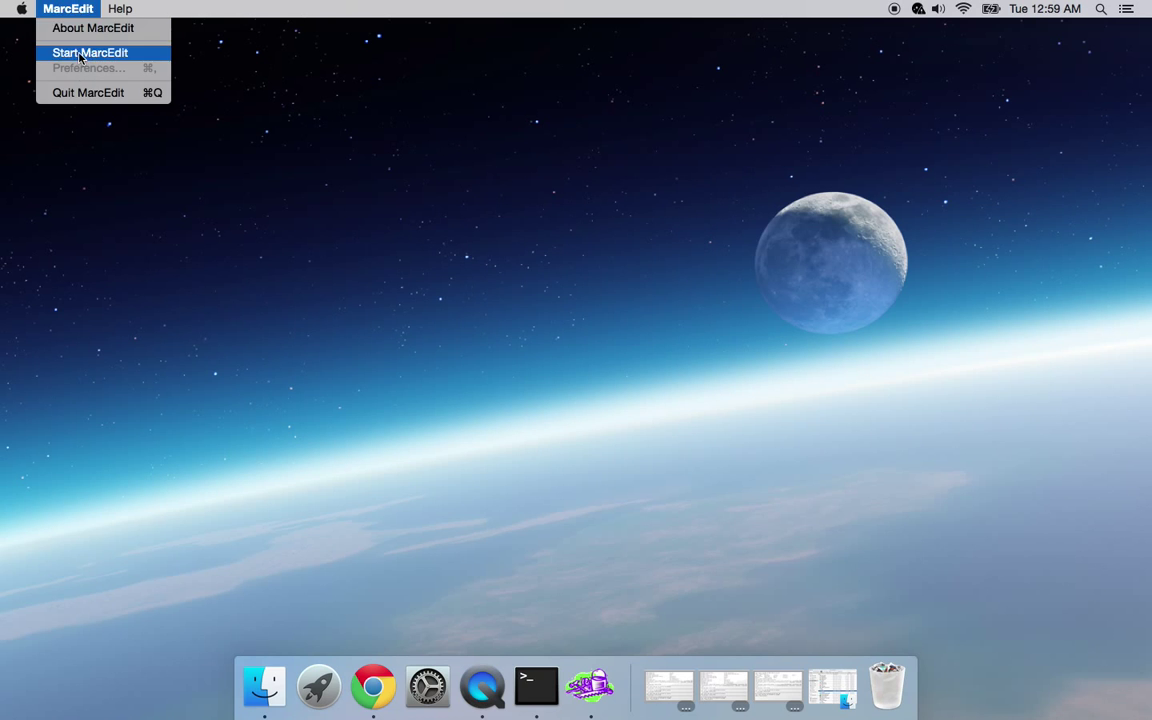
pyautogui.click(78, 53)
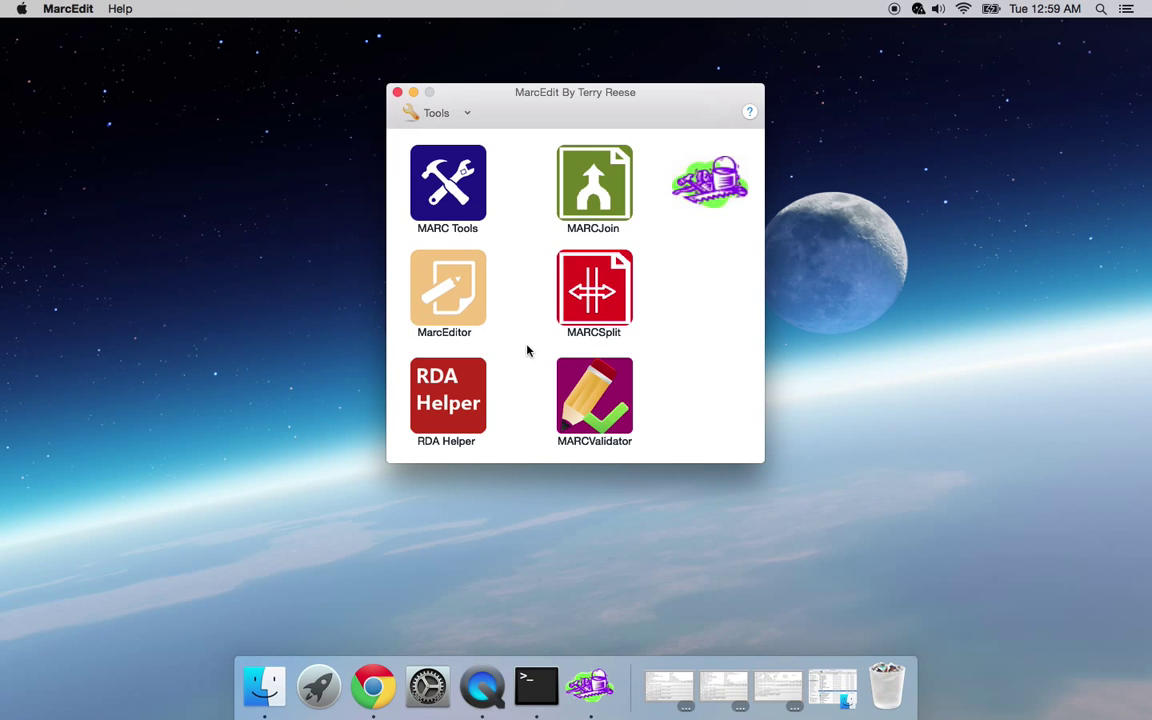
# Step: Open and close the MARC Tools window, and quit MarcEdit
pyautogui.click(437, 177)
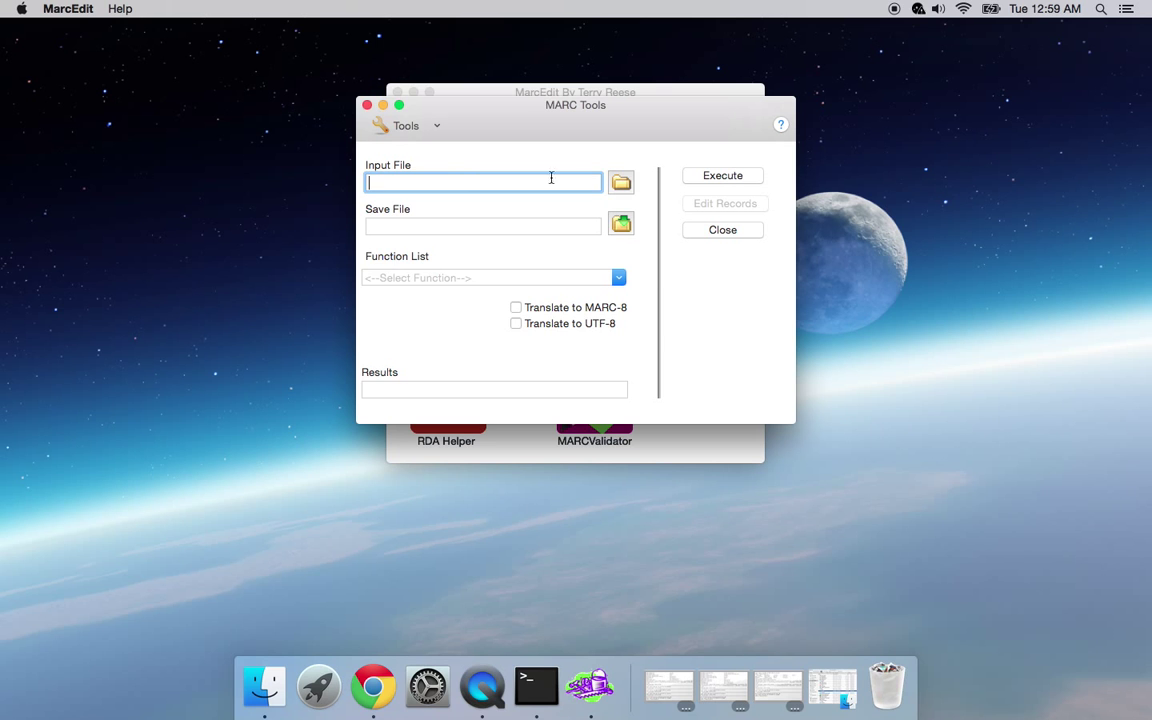
pyautogui.click(734, 234)
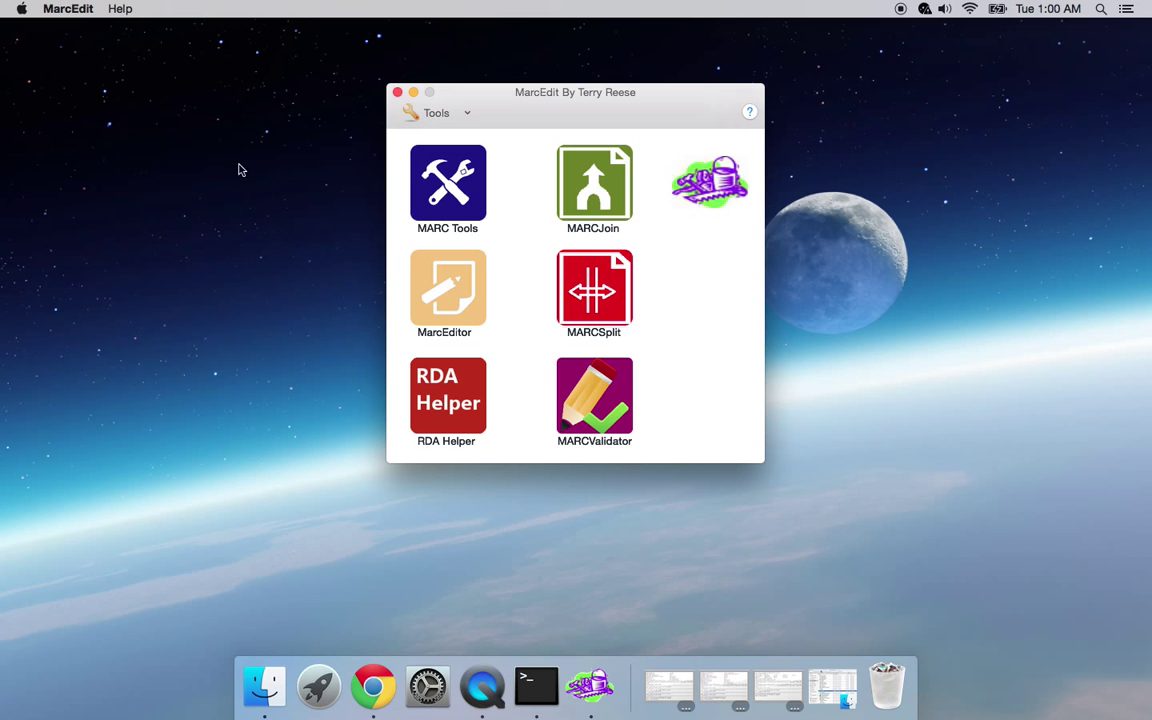
pyautogui.click(66, 10)
pyautogui.click(78, 94)
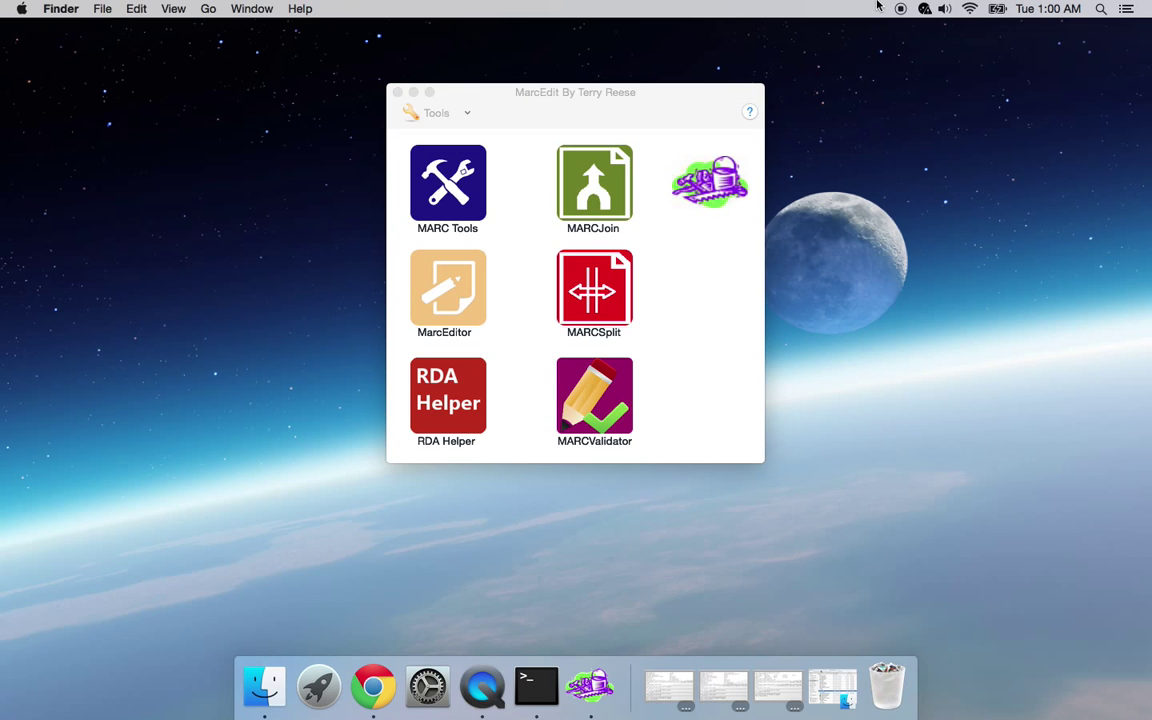